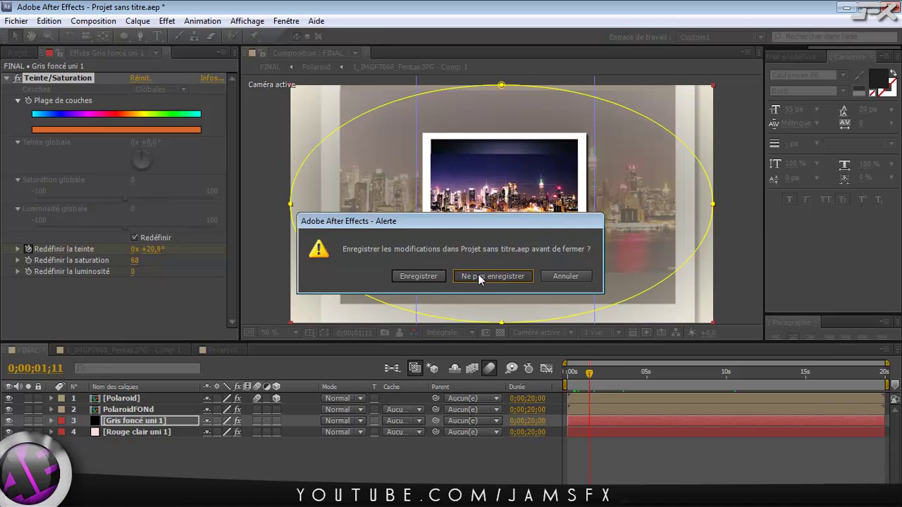
Step: Close the current project without saving and create a 20-second composition named FINAL with the HDV/HDTV 720 29,97 preset
click(479, 278)
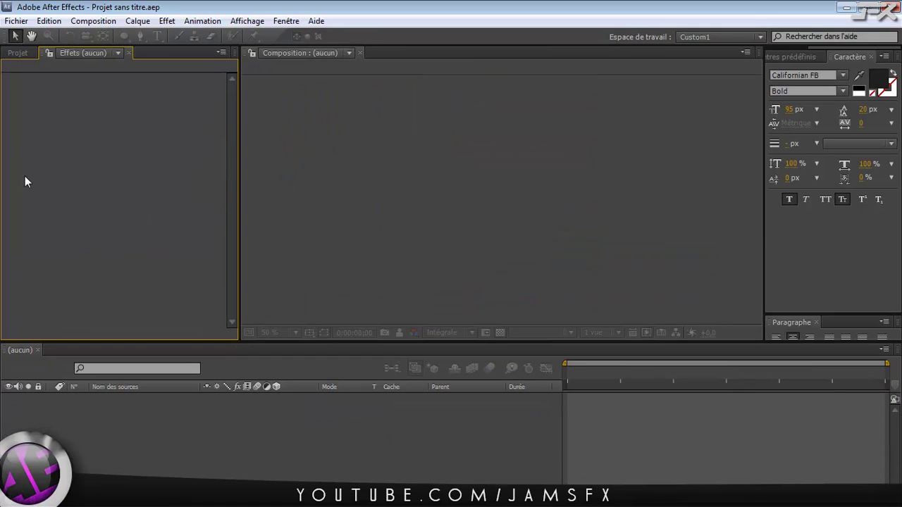
click(9, 53)
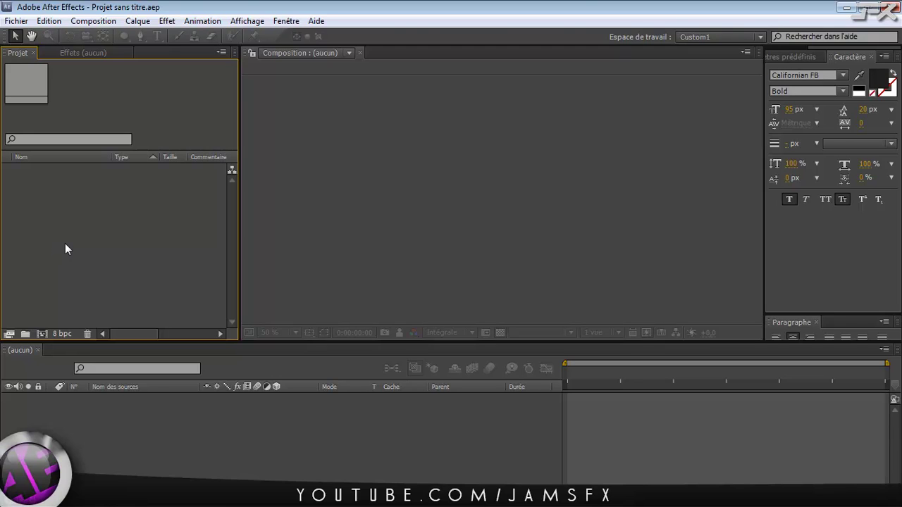
key(ctrl+n)
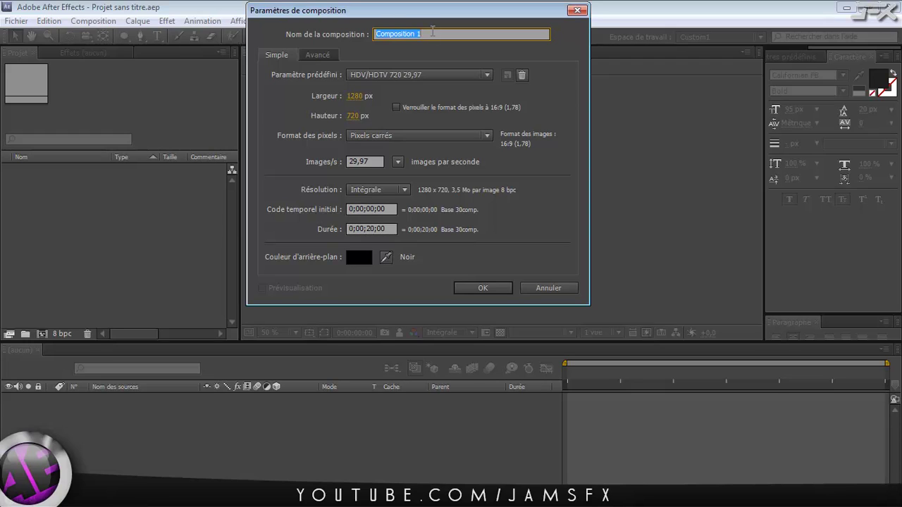
text(FINAL)
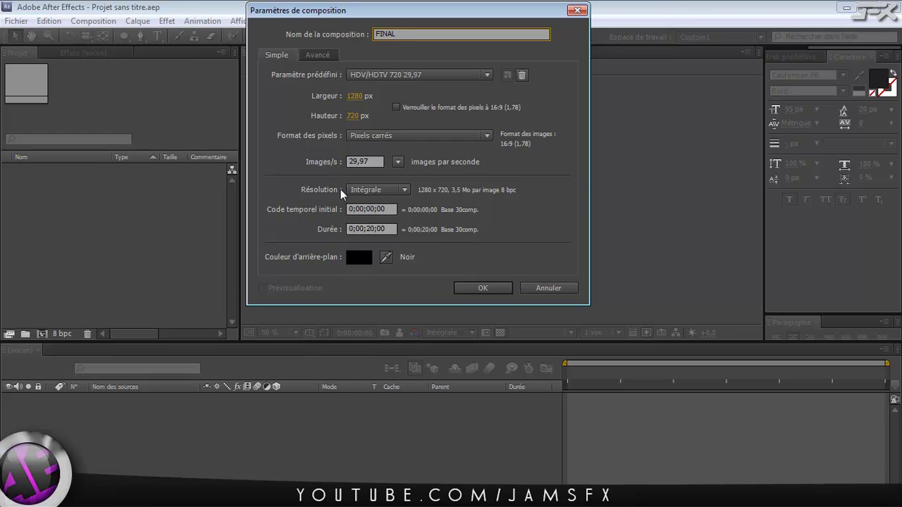
click(485, 291)
Step: Create two project folders named IMAGE and sound
click(120, 248)
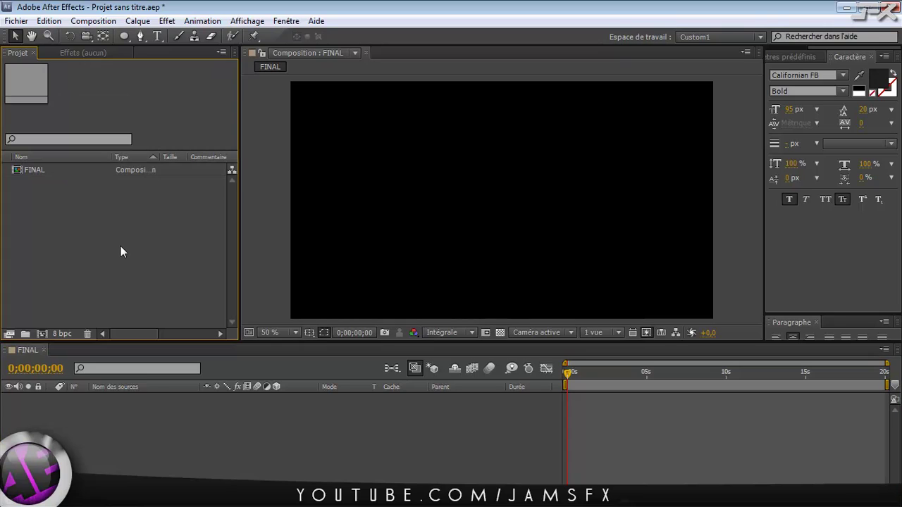
right_click(121, 246)
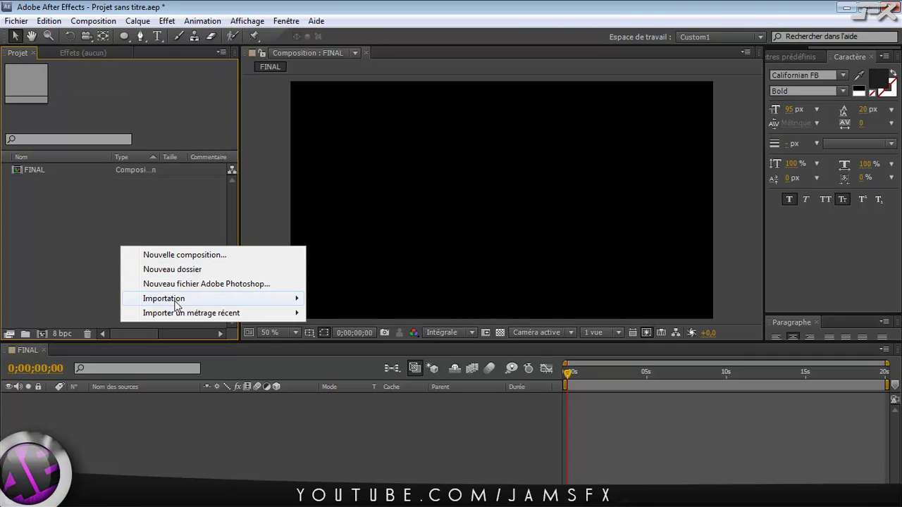
mouse_move(182, 303)
click(173, 269)
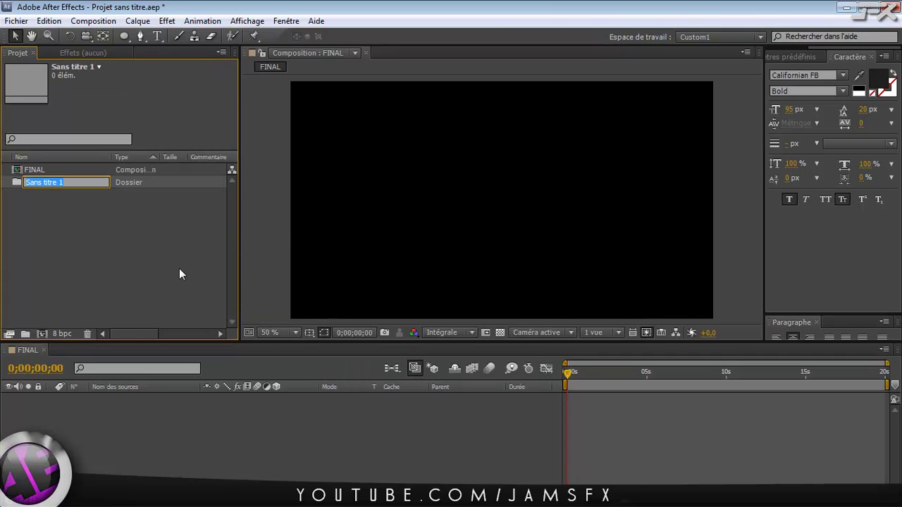
text(IMAGE)
key(Return)
right_click(179, 269)
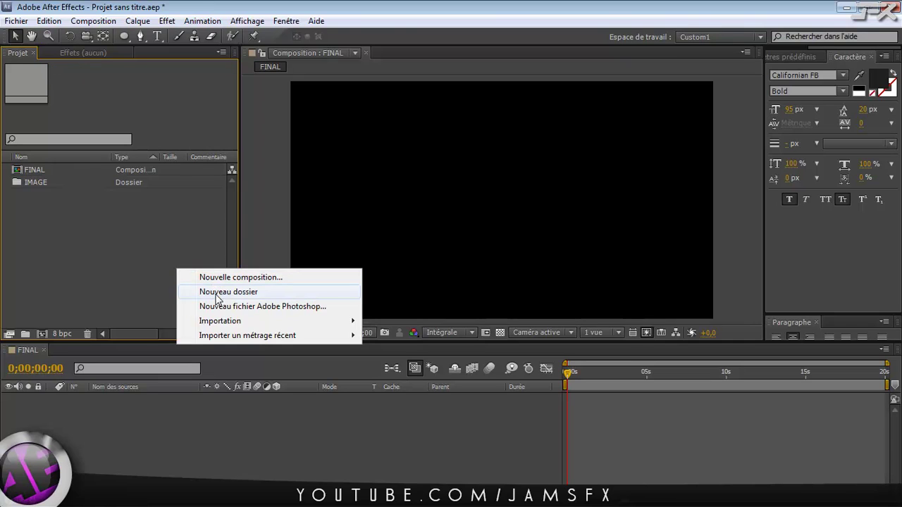
click(217, 292)
text(sound)
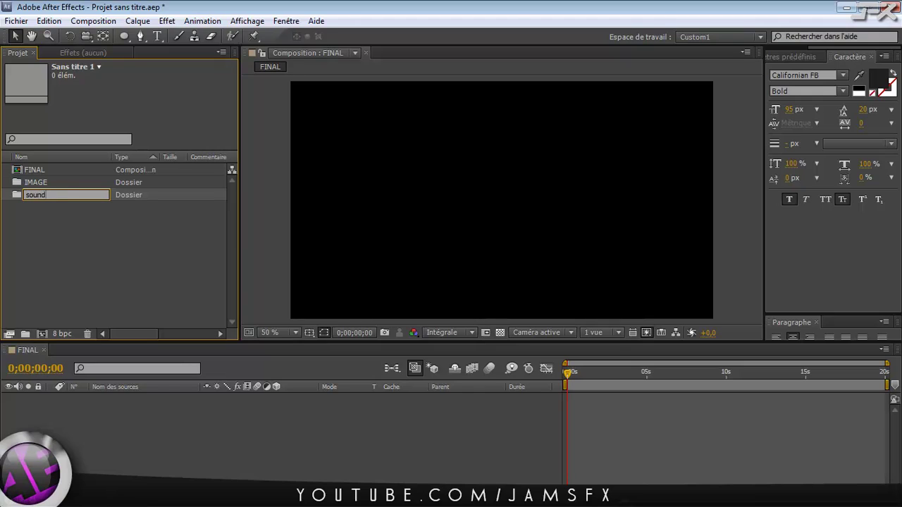
key(Return)
click(96, 254)
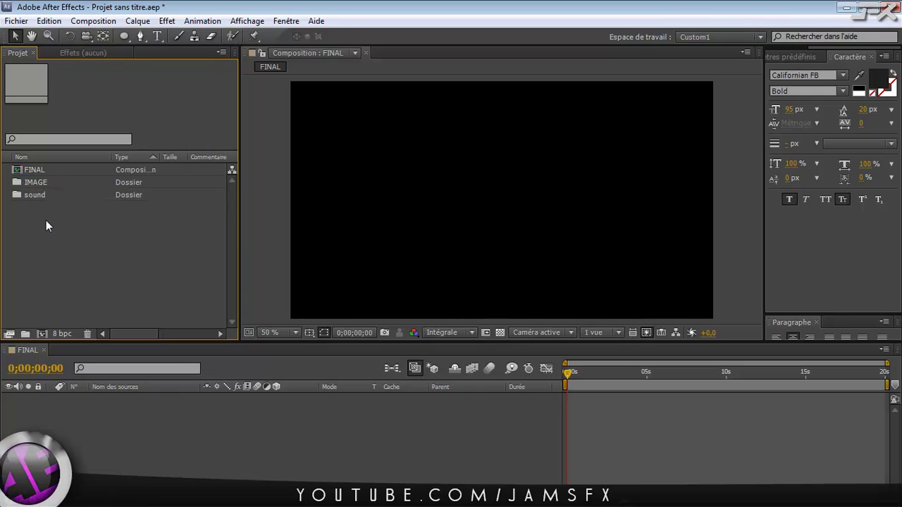
Step: Import model sexysans tatto.jpg, PAINTING EFFECT NUANCE.jpg and PAINTING EFFECT NUANCE3.jpg from Mes images, and move them into the IMAGE folder
double_click(62, 237)
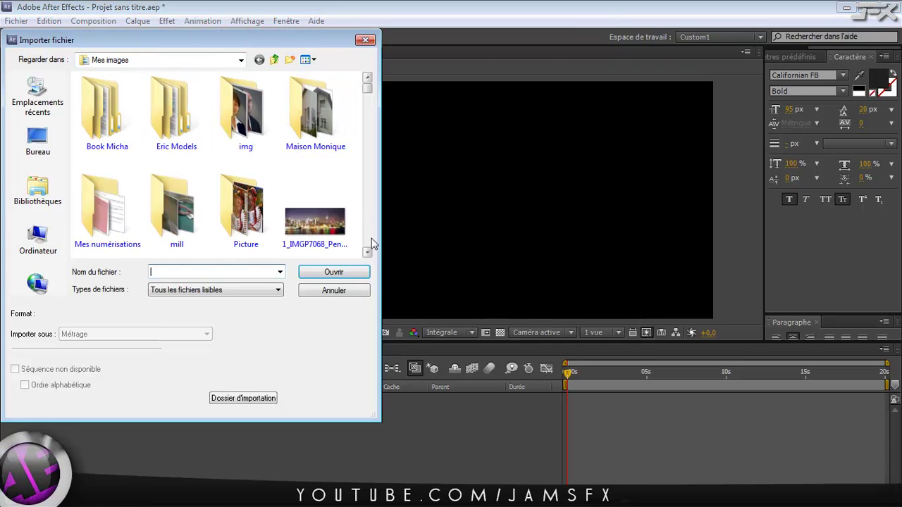
drag(380, 246, 622, 212)
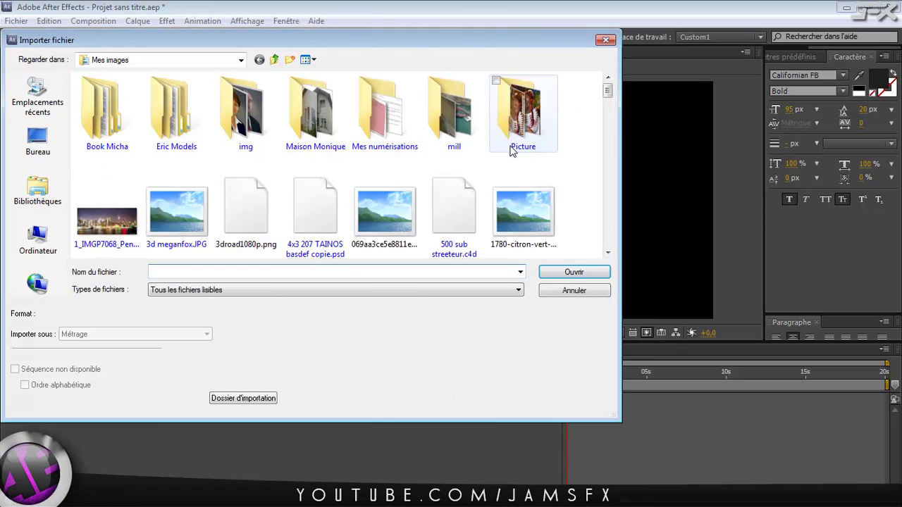
drag(608, 91, 600, 189)
click(97, 116)
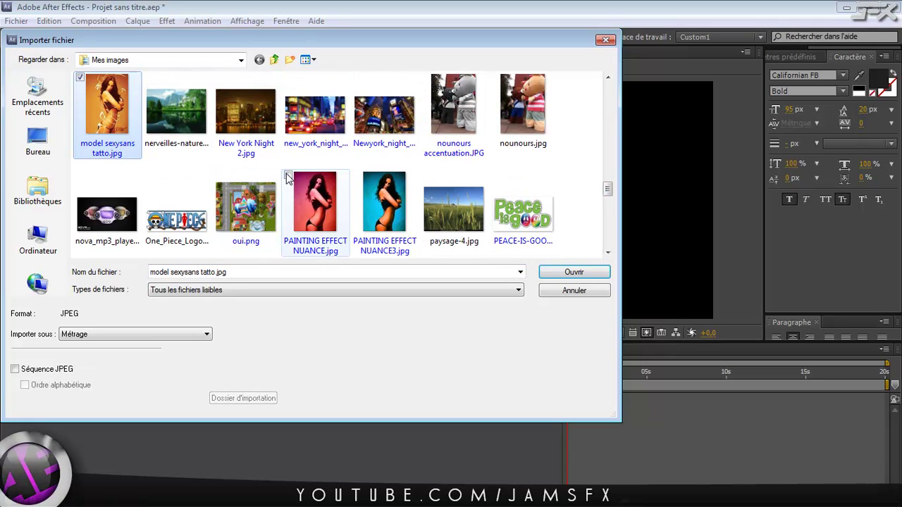
click(289, 176)
ctrl+click(393, 188)
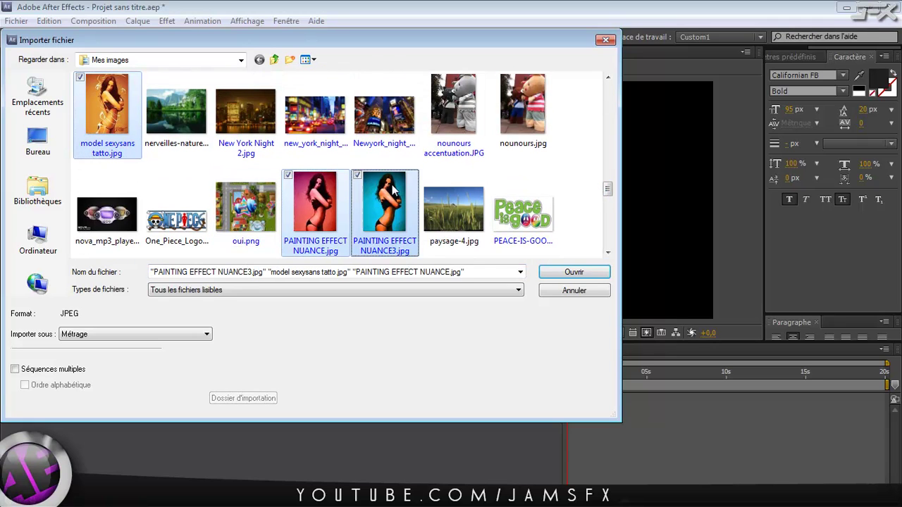
click(556, 273)
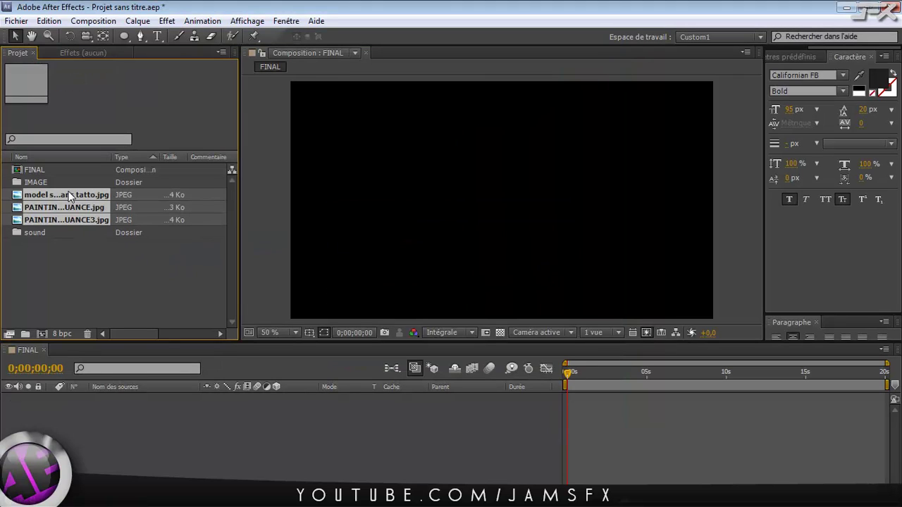
drag(60, 205, 43, 182)
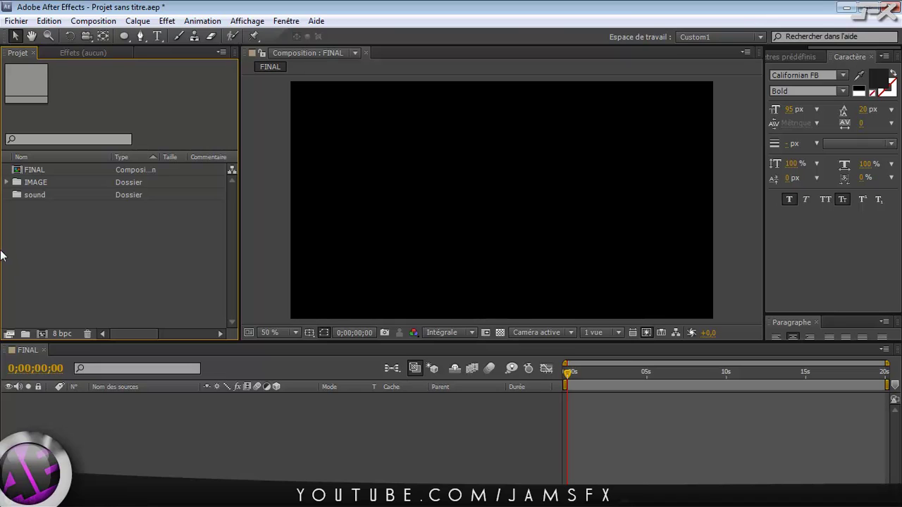
Step: Import TUTS -pola.psd as footage (Métrage) with merged layers
double_click(65, 261)
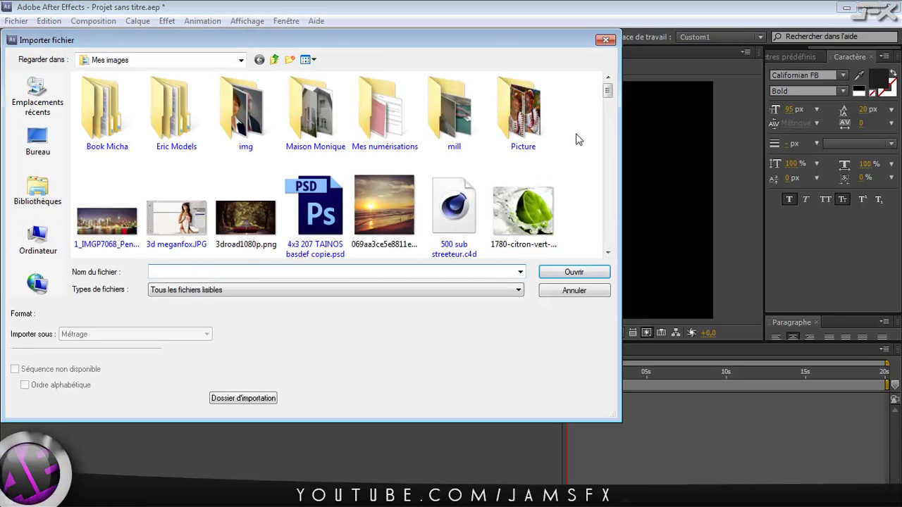
click(431, 274)
text(tu)
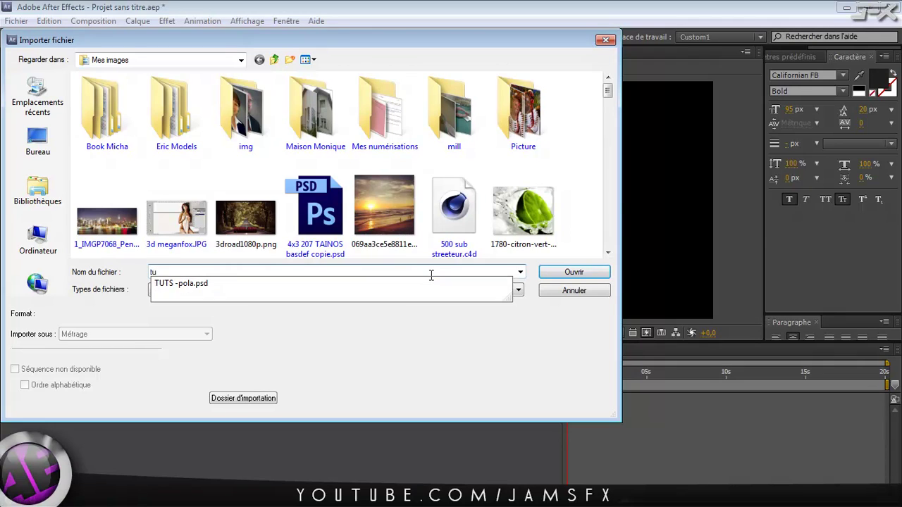
key(Down)
key(Return)
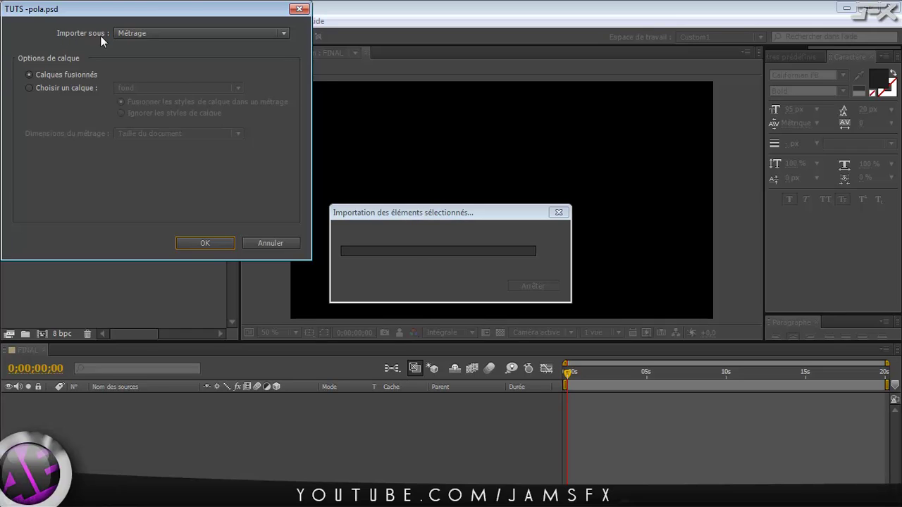
click(195, 34)
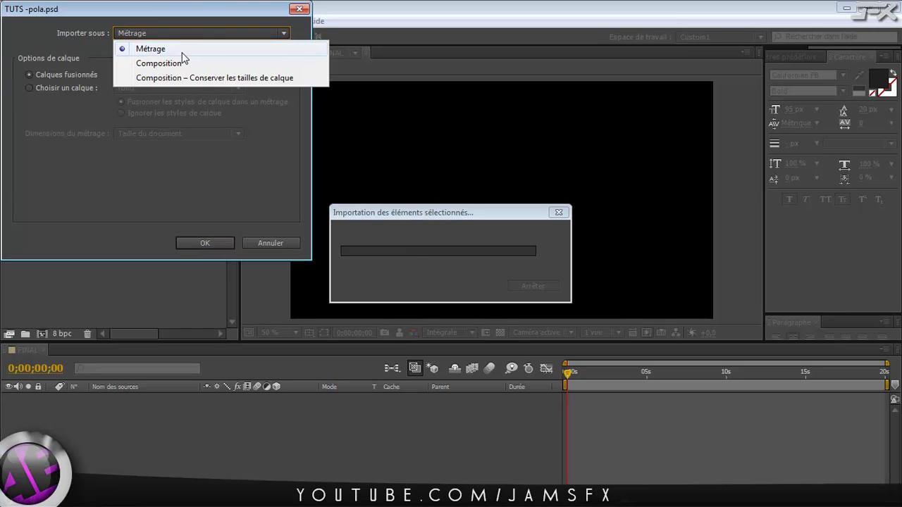
click(182, 52)
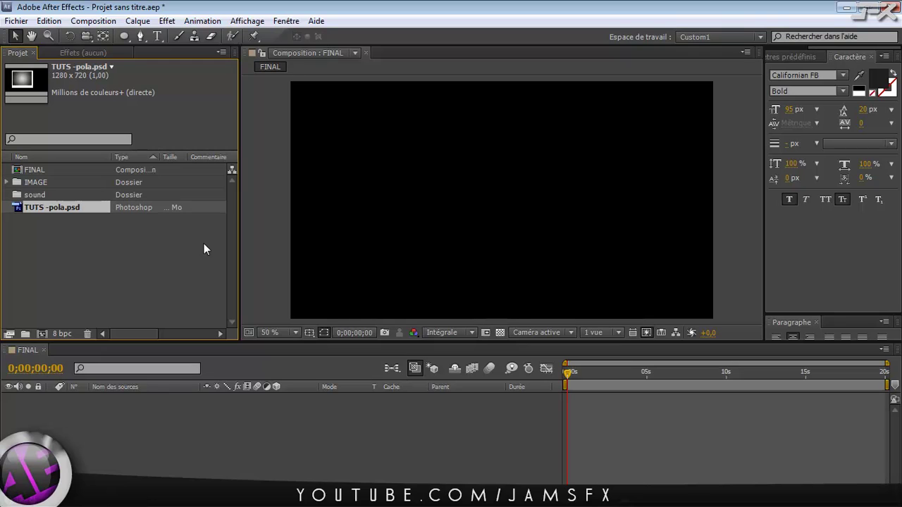
Step: Add TUTS -pola.psd to the FINAL composition as a layer and hide that layer
drag(62, 206, 65, 405)
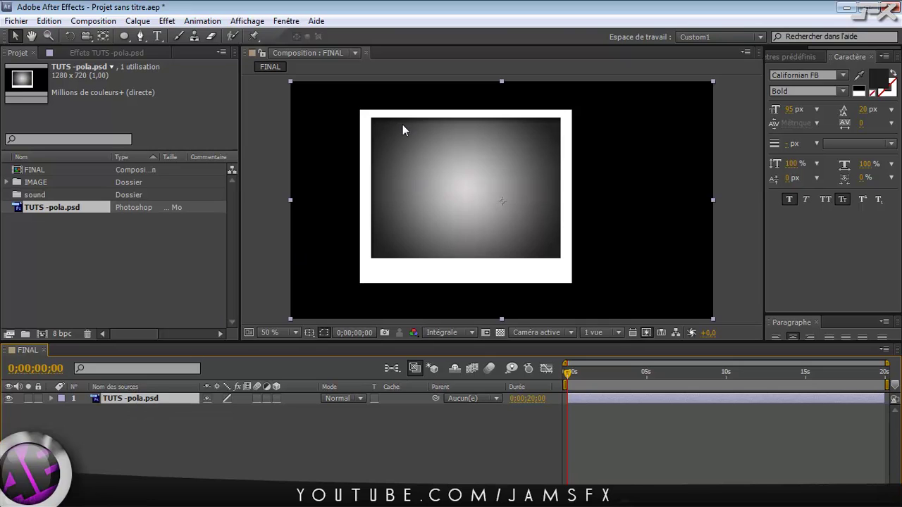
scroll(428, 194, up, 2)
scroll(429, 193, down, 2)
click(8, 399)
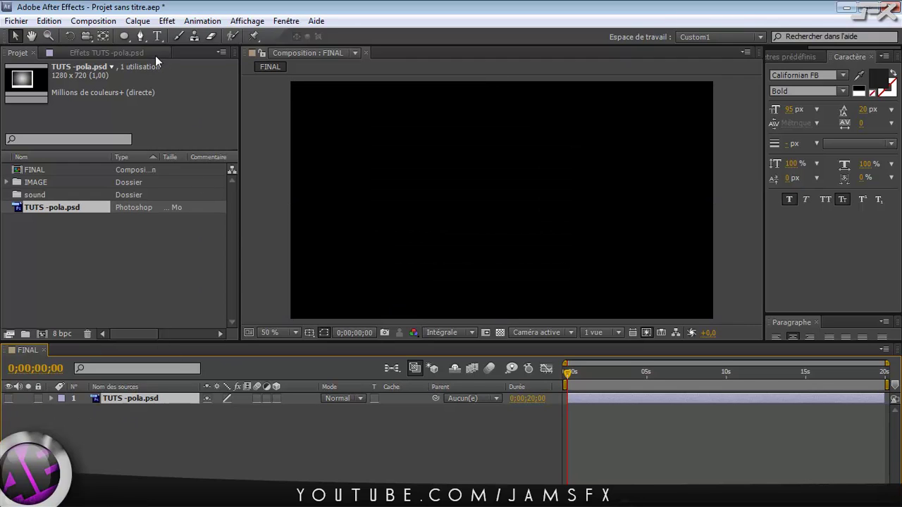
Step: With no layer selected, draw a white-filled rectangle in a new shape layer, slightly right of and below the composition's centre
click(130, 39)
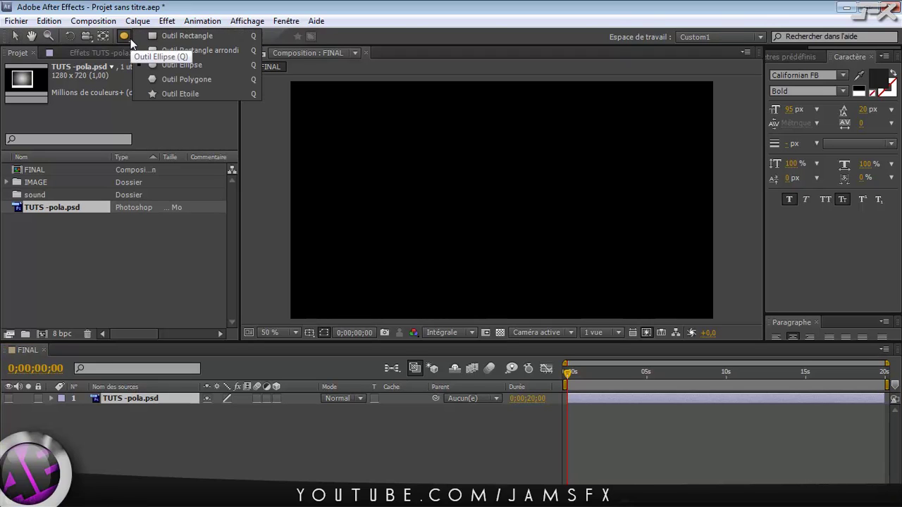
click(158, 36)
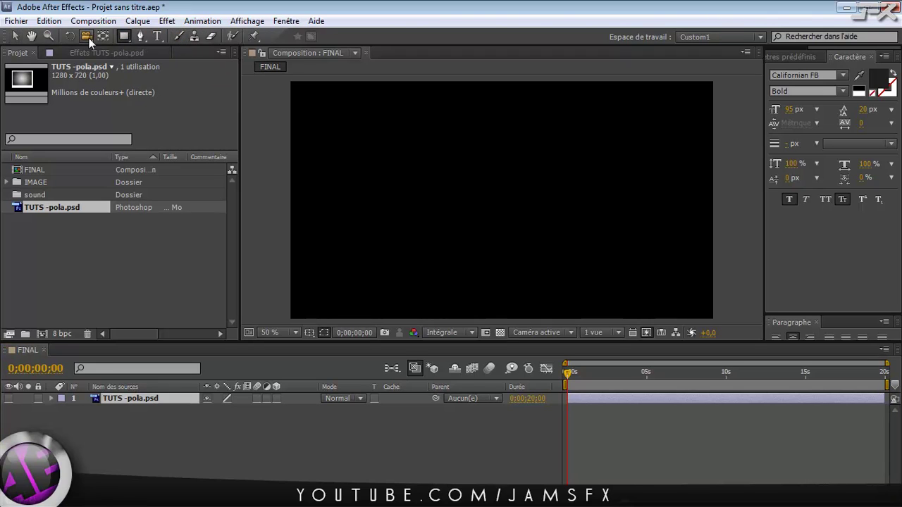
click(184, 448)
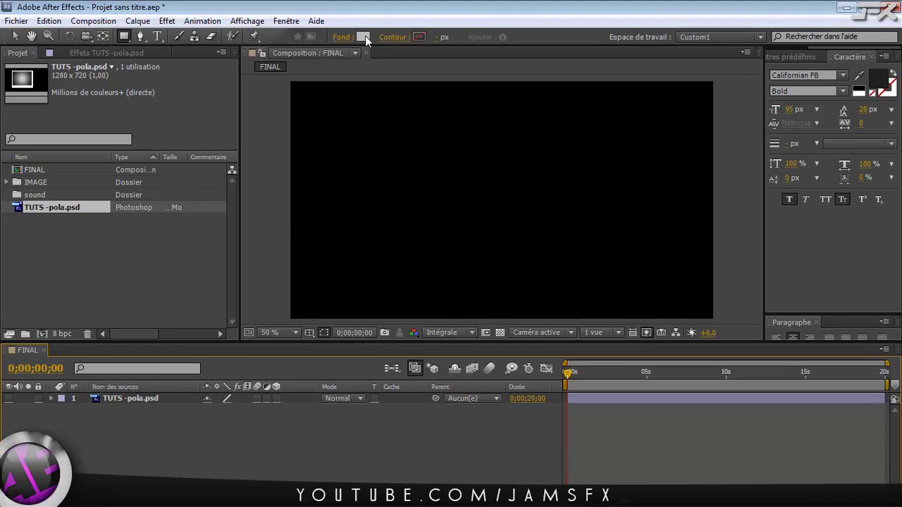
click(363, 37)
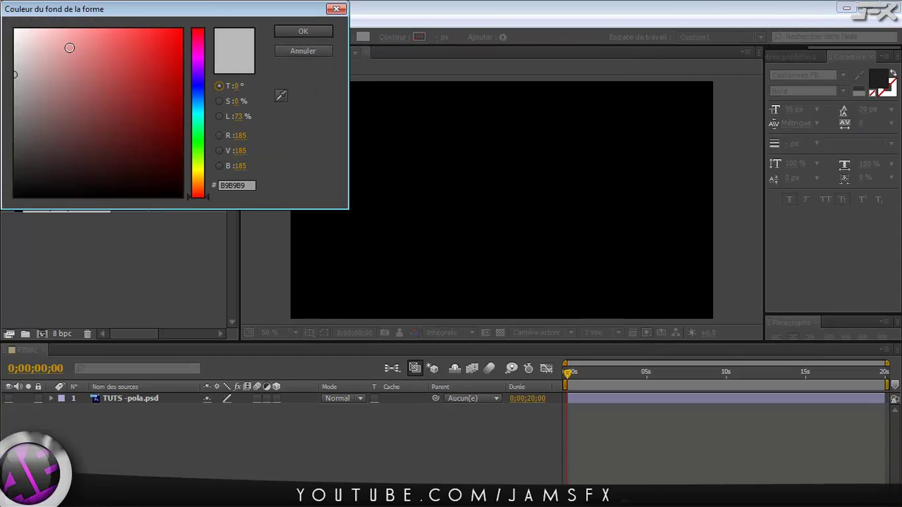
click(12, 34)
mouse_move(12, 34)
mouse_down()
mouse_move(15, 44)
mouse_move(13, 29)
mouse_up()
click(326, 30)
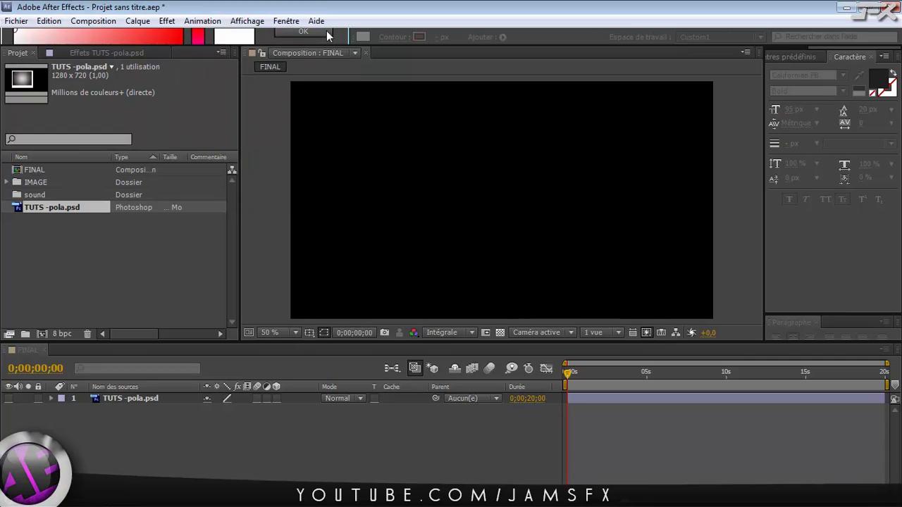
click(402, 167)
drag(402, 167, 637, 298)
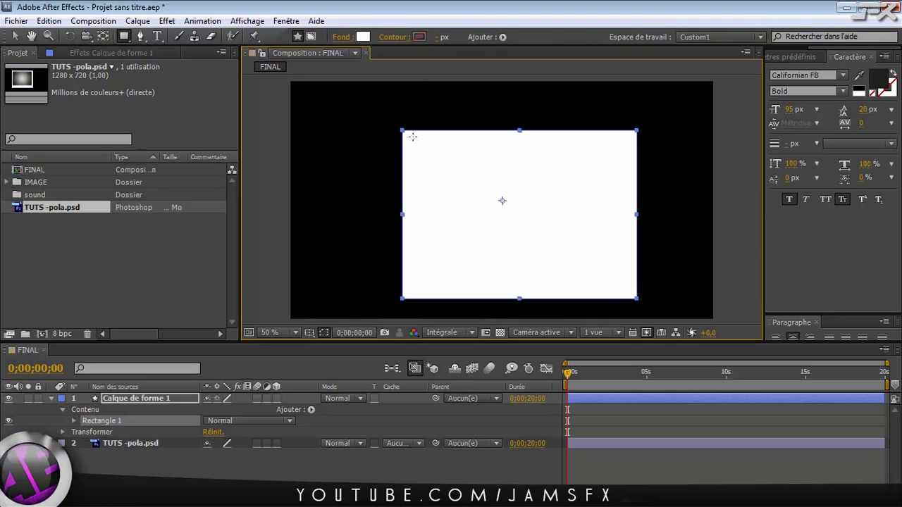
Step: Collapse the new shape layer's properties and rename the layer fond
click(51, 398)
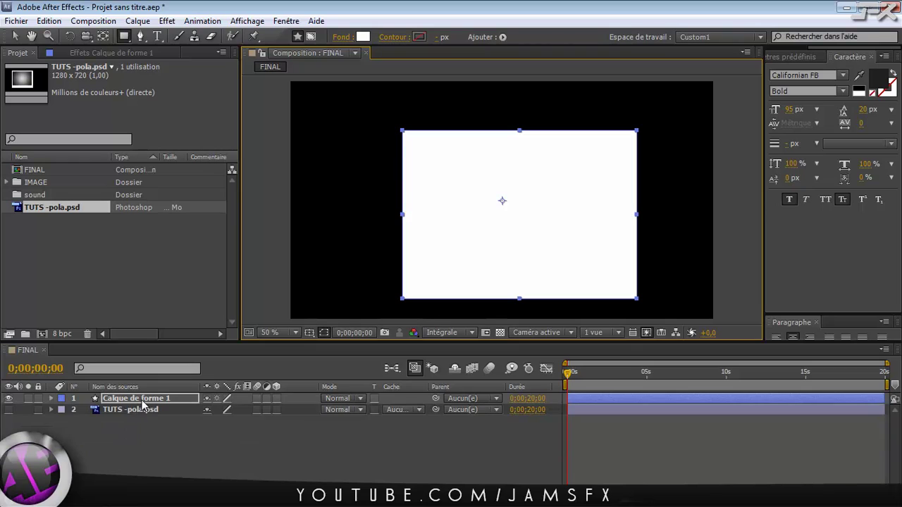
click(143, 400)
key(Return)
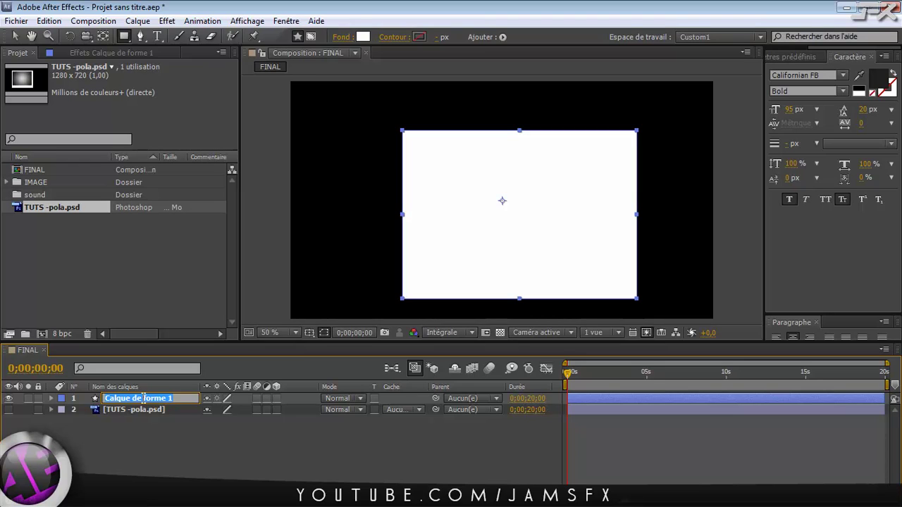
text(fon)
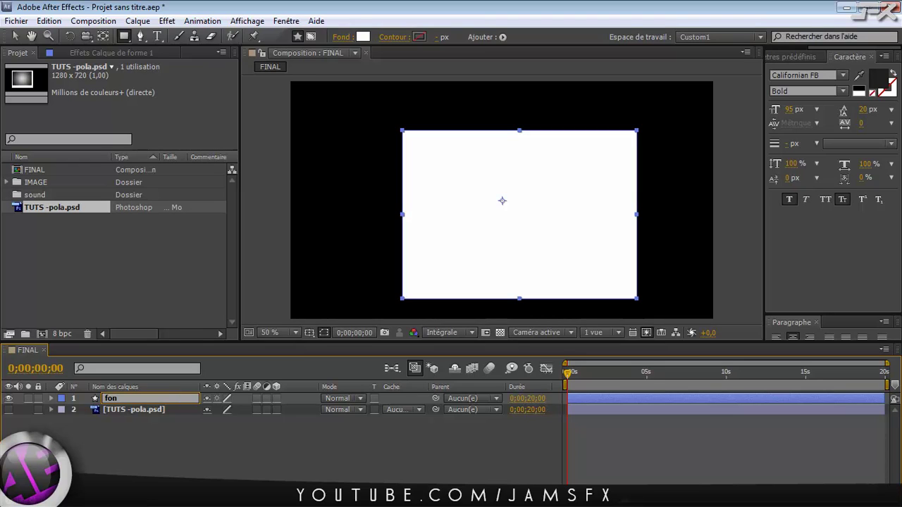
text(d)
key(Return)
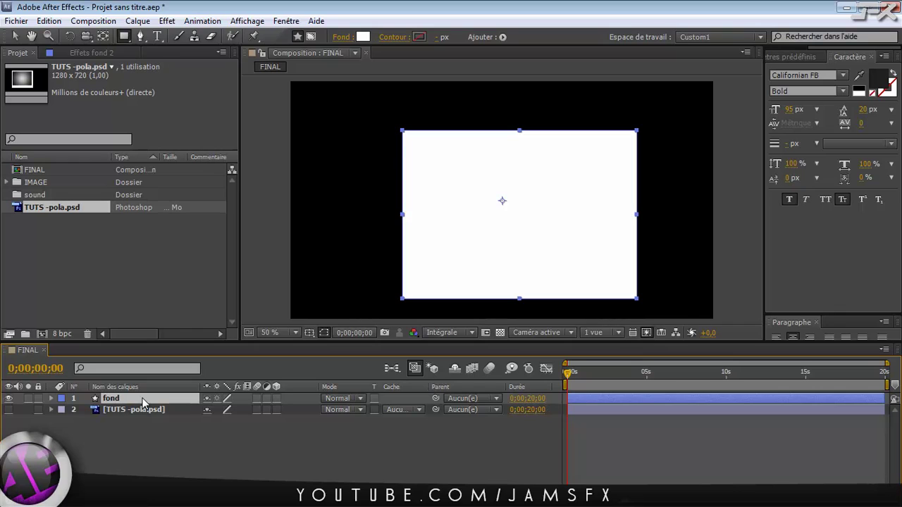
Step: Duplicate the fond layer, name the copy contour, and place fond above contour in the layer stack
key(ctrl+d)
key(Return)
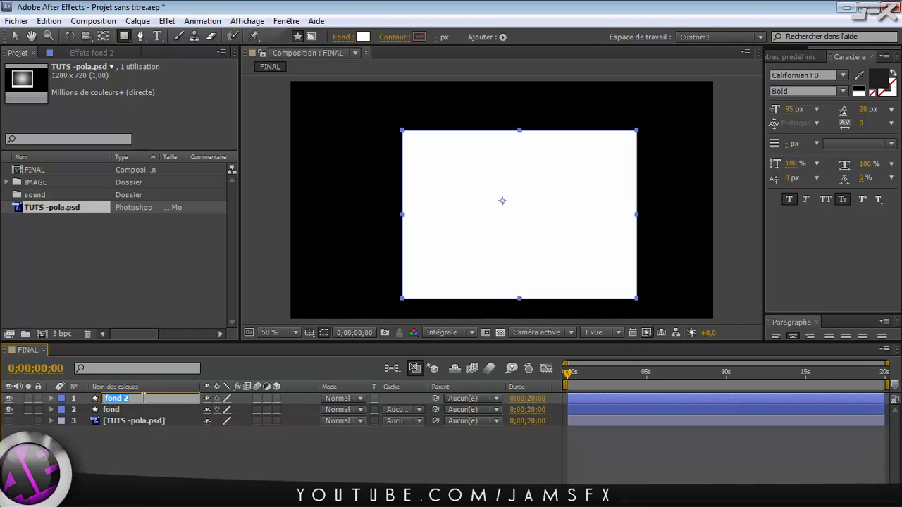
text(contour)
key(Return)
drag(113, 410, 121, 400)
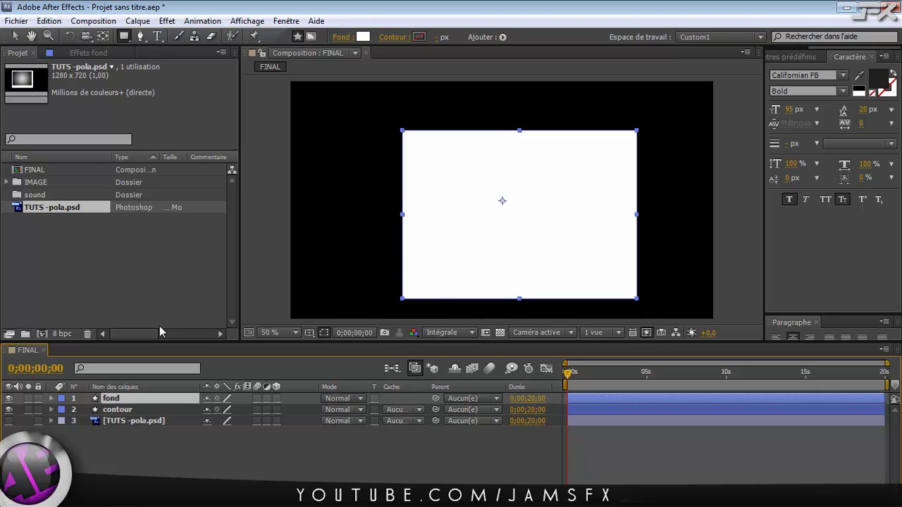
Step: Shrink the fond rectangle symmetrically in height and width so a white border of contour surrounds it on all sides
key(v)
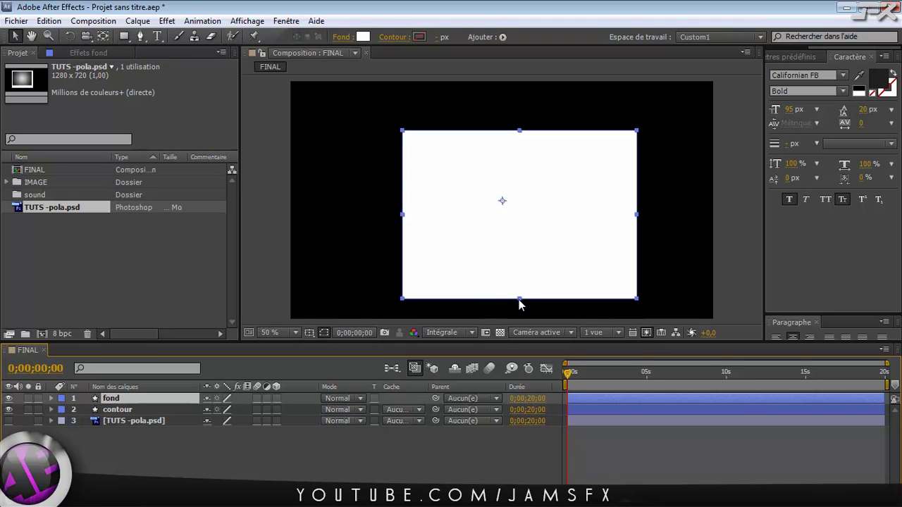
drag(518, 300, 519, 288)
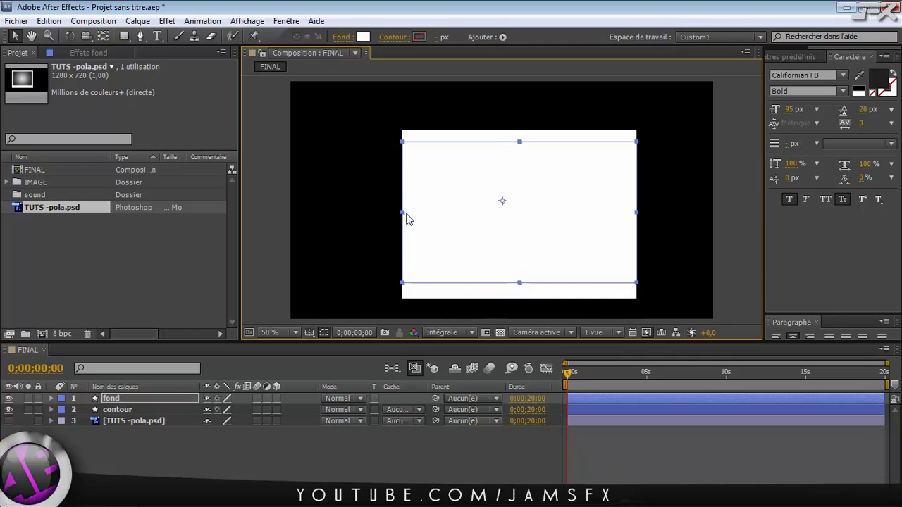
drag(408, 214, 412, 215)
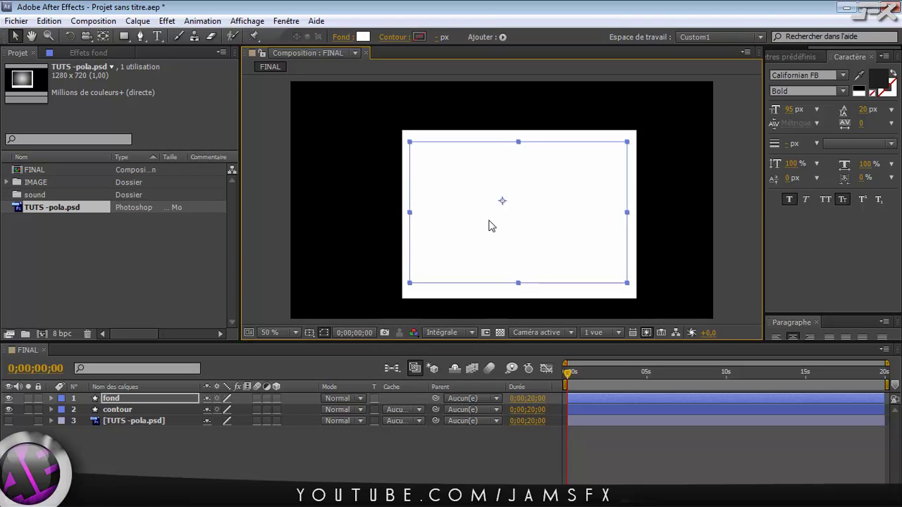
Step: Nudge the fond layer upward so the polaroid frame has a narrow top border and a wider bottom border
key(Up)
key(Up)
key(Up)
key(Up)
key(Up)
key(Up)
key(Up)
key(Up)
key(Up)
key(Up)
key(Up)
key(Up)
key(Up)
key(Up)
key(Up)
key(Up)
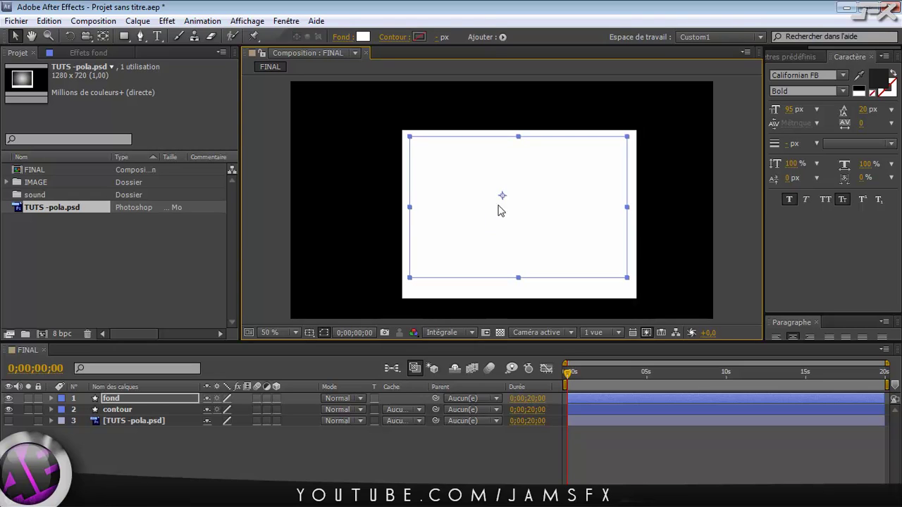
Step: Change the fond rectangle's fill colour to light grey E2E2E2
click(366, 37)
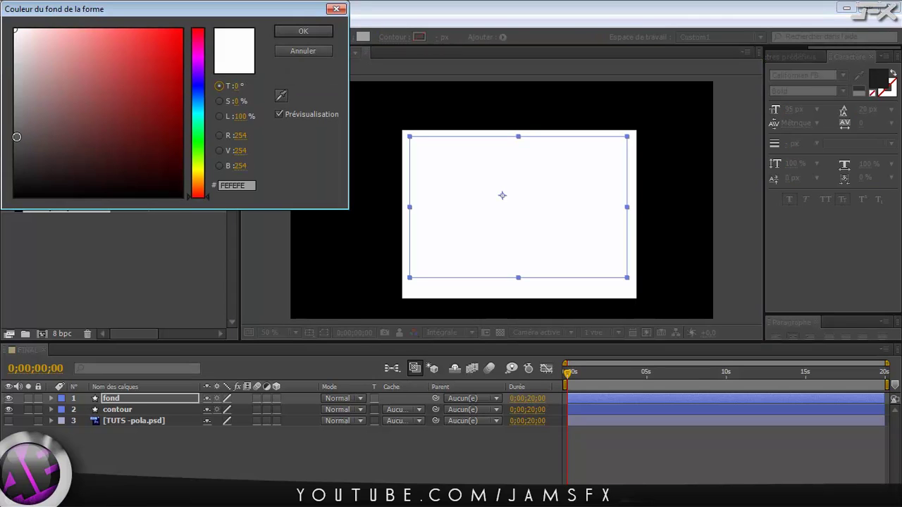
drag(17, 136, 14, 47)
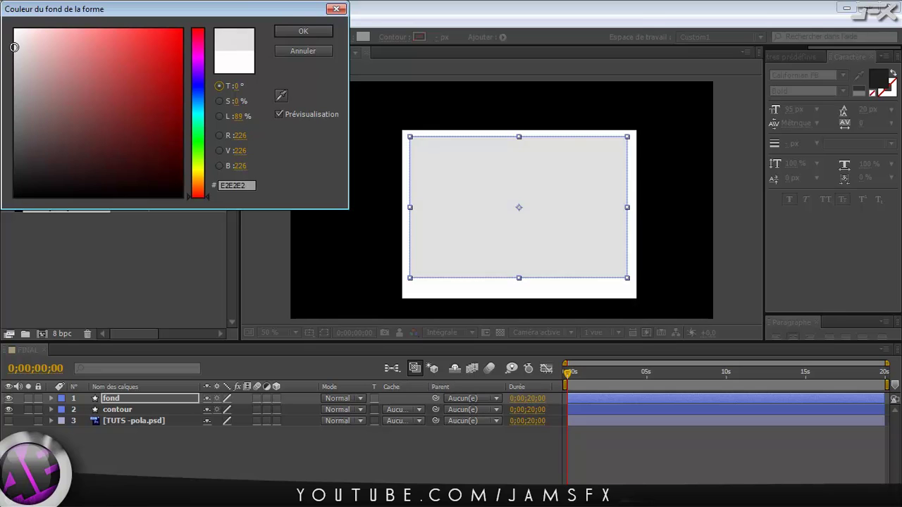
click(310, 29)
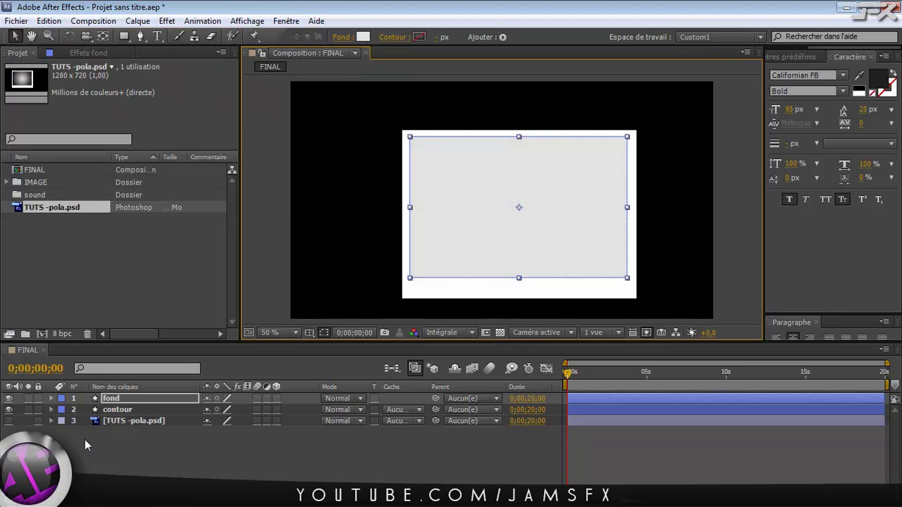
Step: Show the transparency grid in the composition view and add an Ombre portée layer style to the contour layer
click(116, 412)
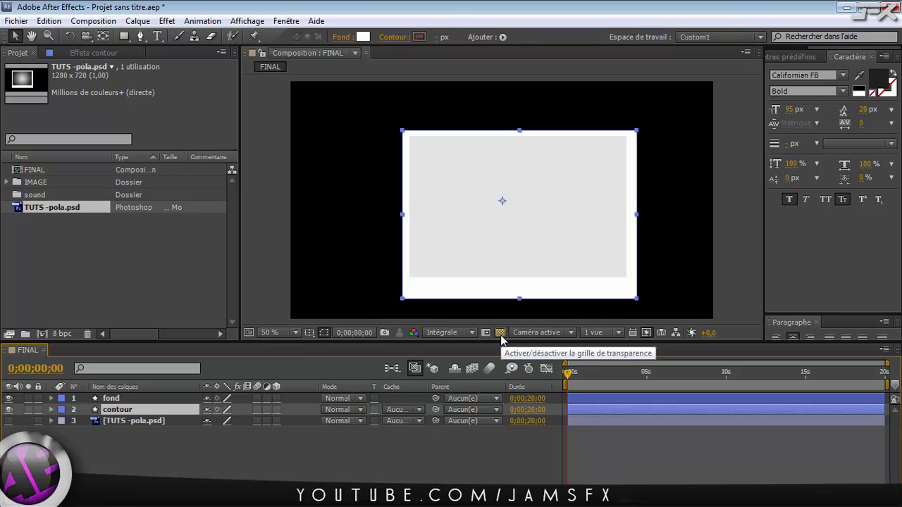
click(500, 333)
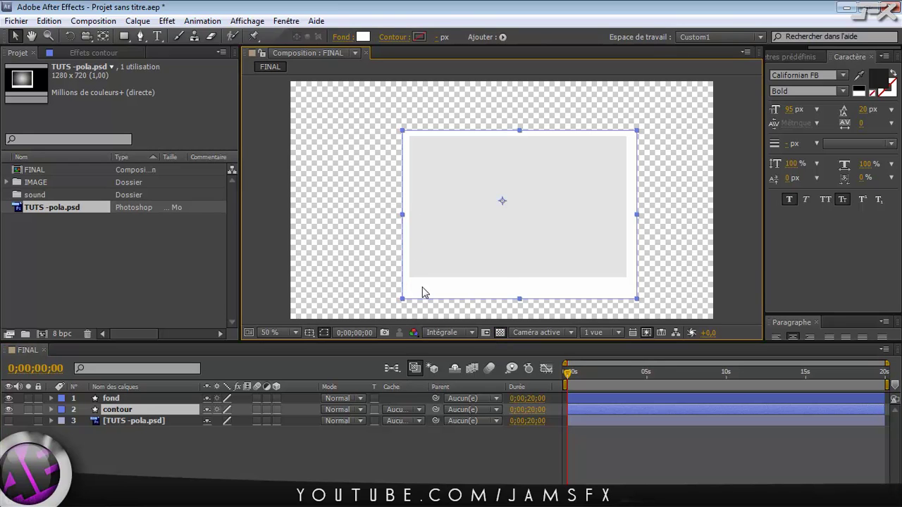
right_click(122, 409)
mouse_move(182, 227)
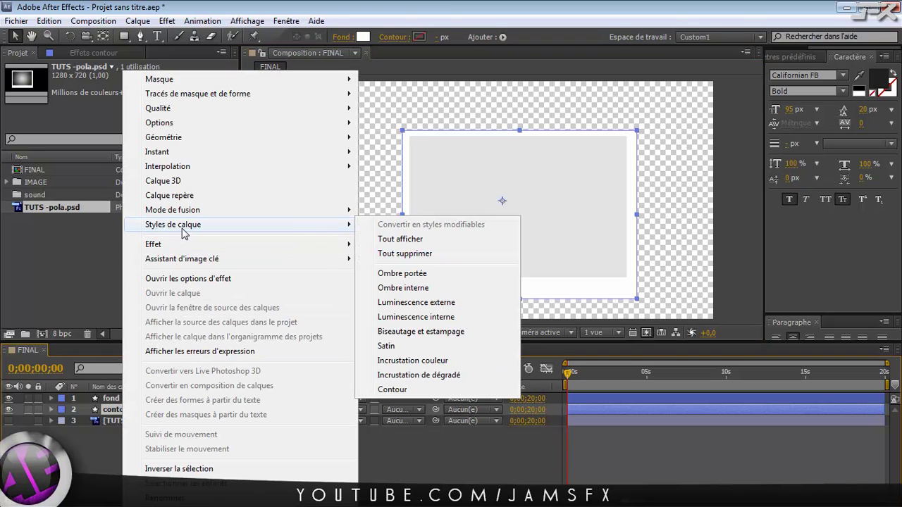
click(397, 273)
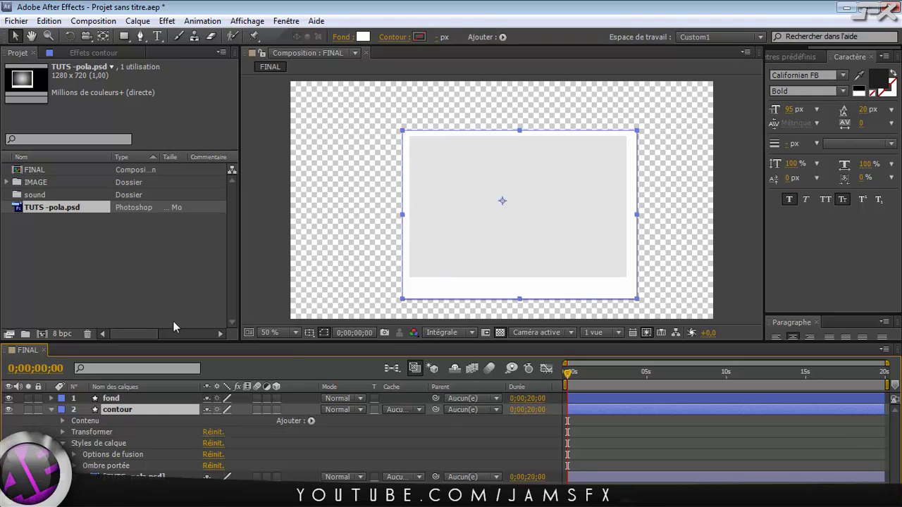
Step: Set the distance of contour's Ombre portée to 13, enlarging the timeline for its properties, and collapse the layer
click(74, 466)
drag(357, 343, 358, 304)
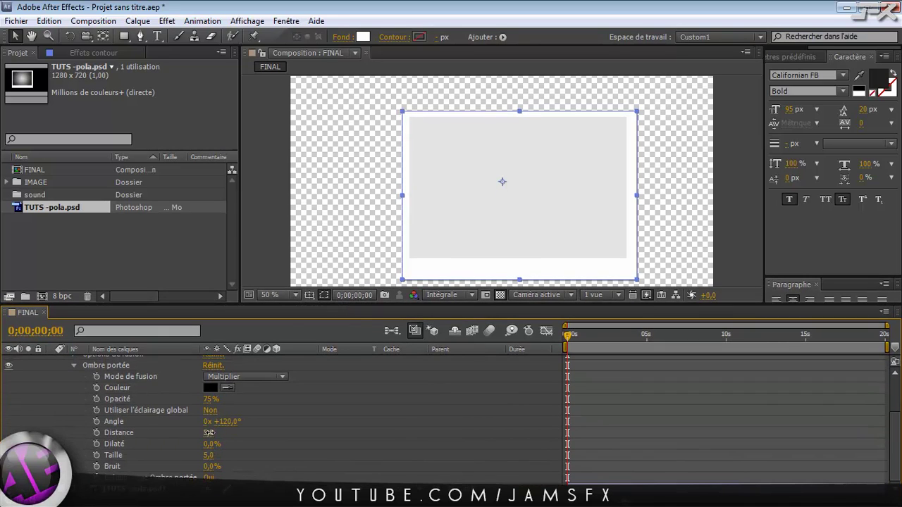
mouse_move(209, 434)
mouse_down()
mouse_move(222, 433)
mouse_move(212, 432)
mouse_up()
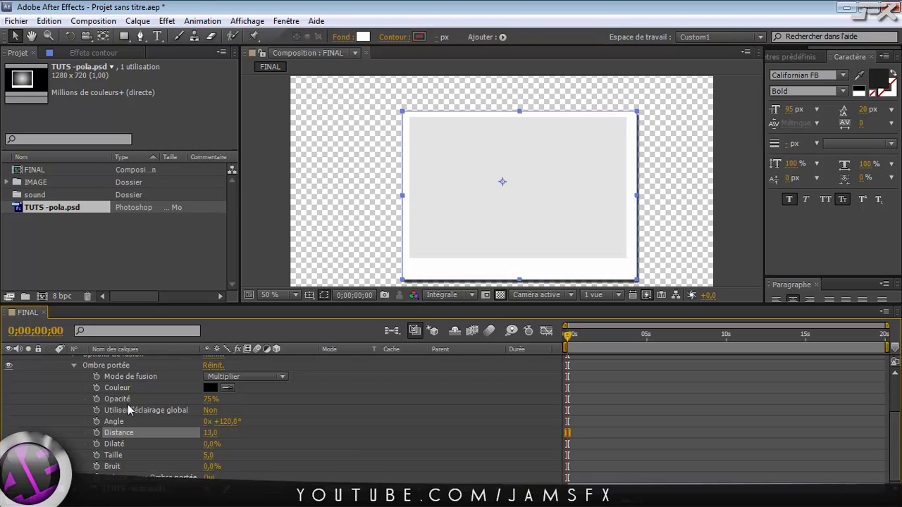
scroll(127, 405, up, 3)
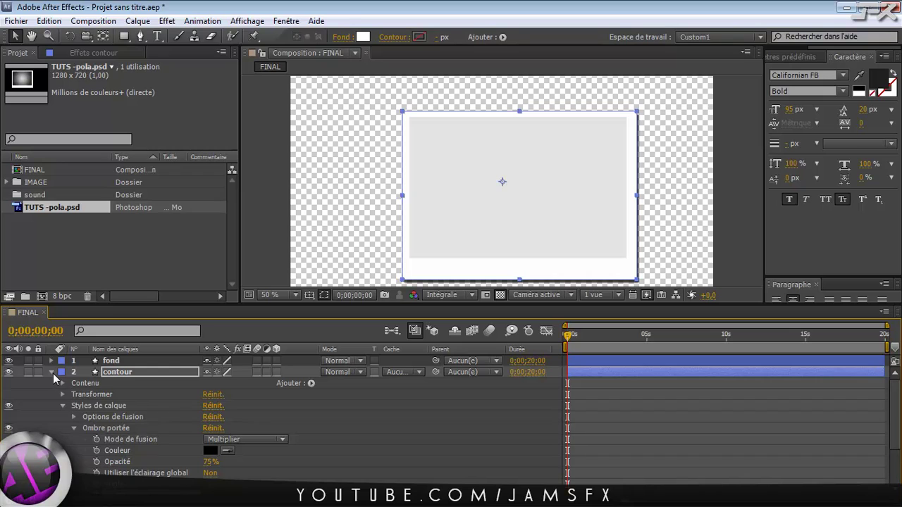
click(62, 405)
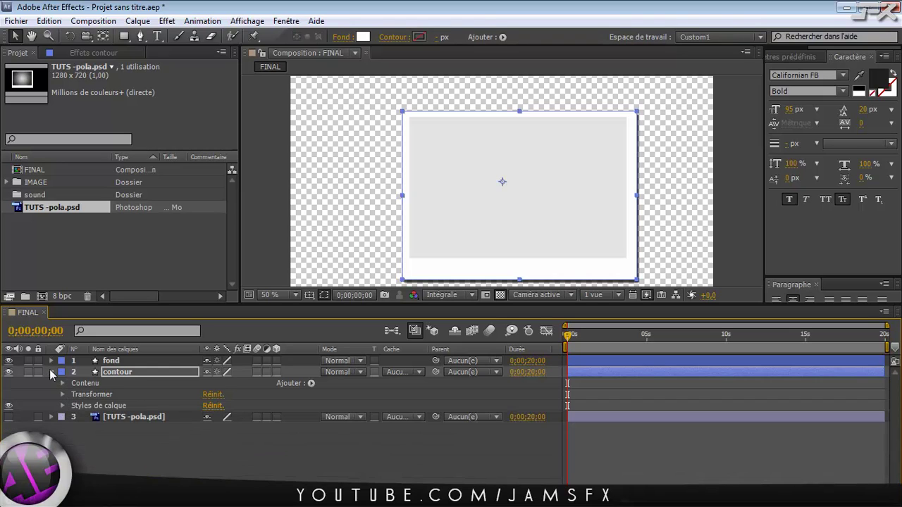
click(50, 372)
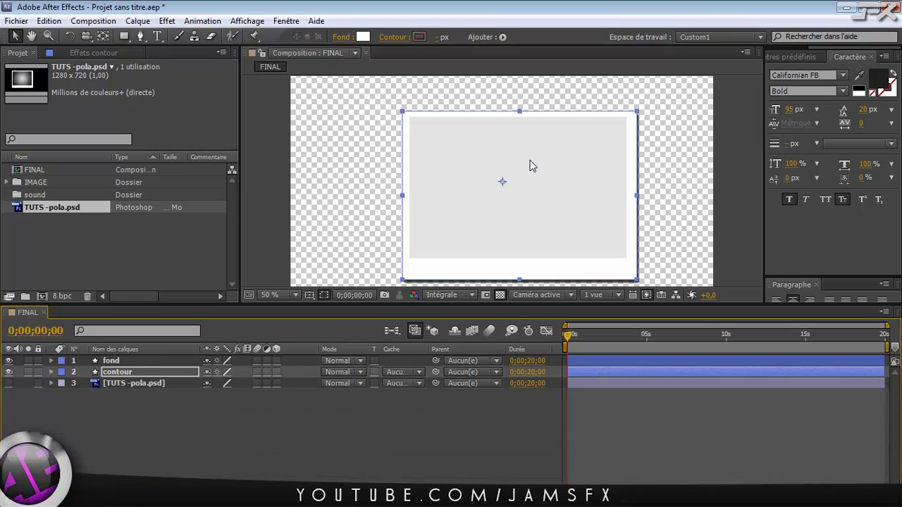
Step: Add an Ombre interne layer style to the fond layer
click(135, 360)
right_click(135, 360)
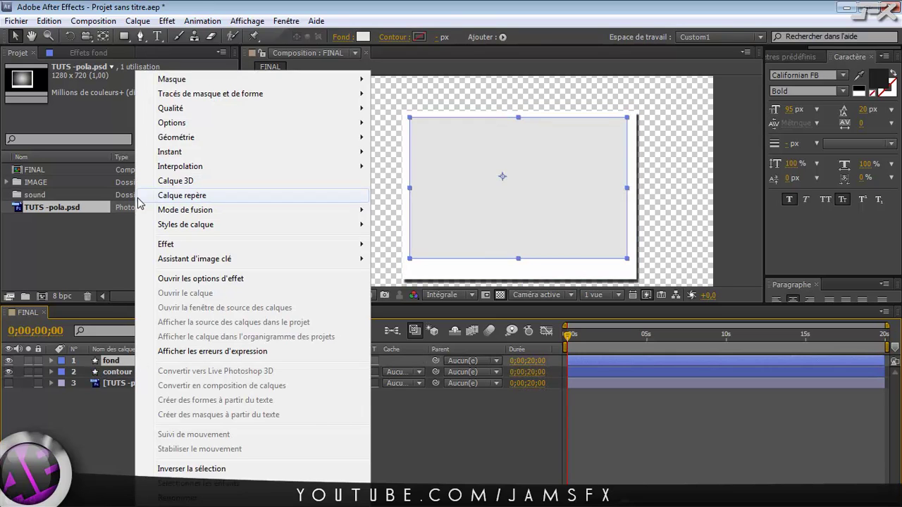
mouse_move(182, 227)
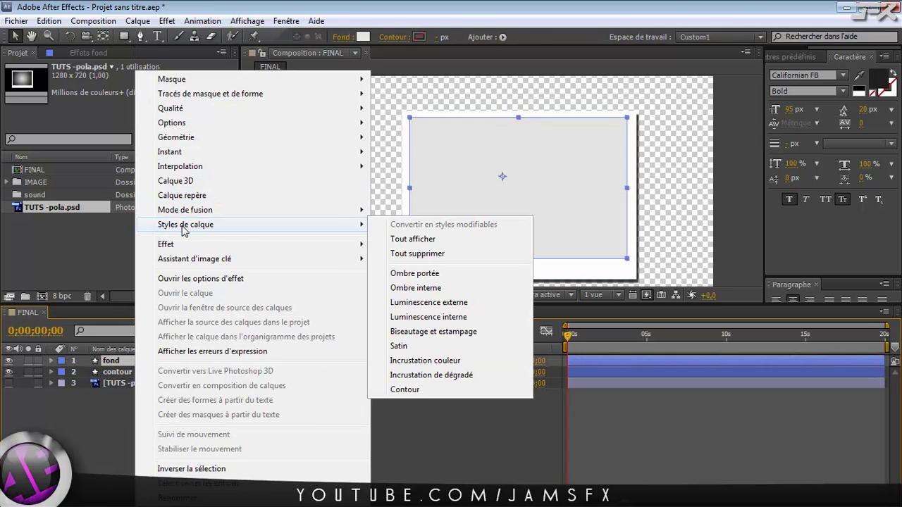
click(419, 289)
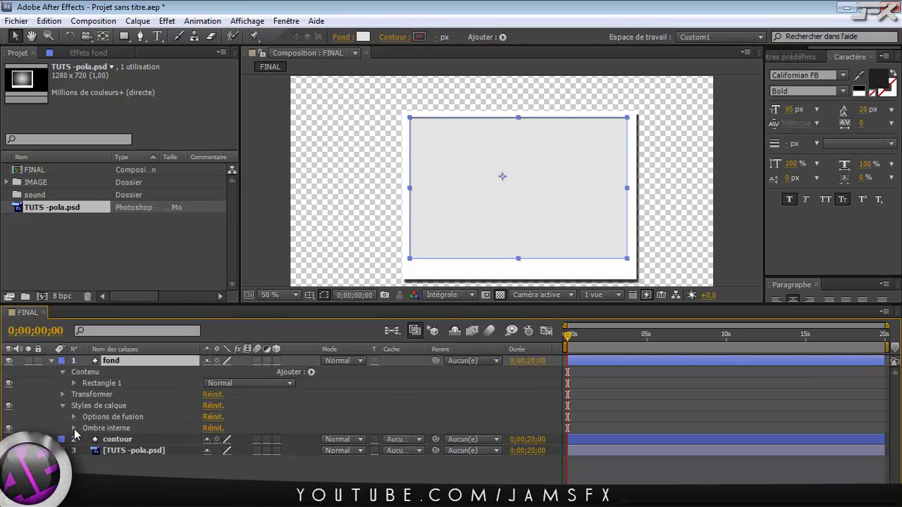
Step: Set fond's Ombre interne size to 43, reduce its distance for an even shadow around the edges, and collapse the layer
click(74, 428)
scroll(160, 413, down, 5)
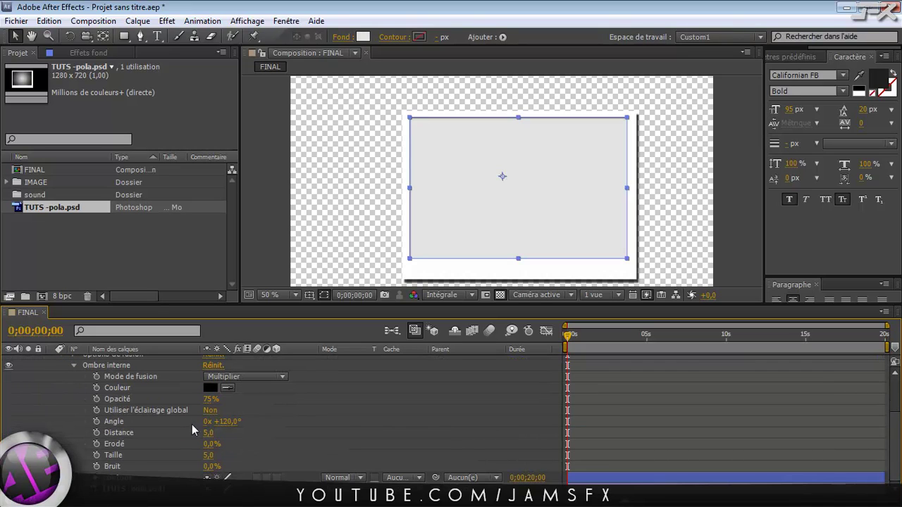
drag(207, 456, 212, 433)
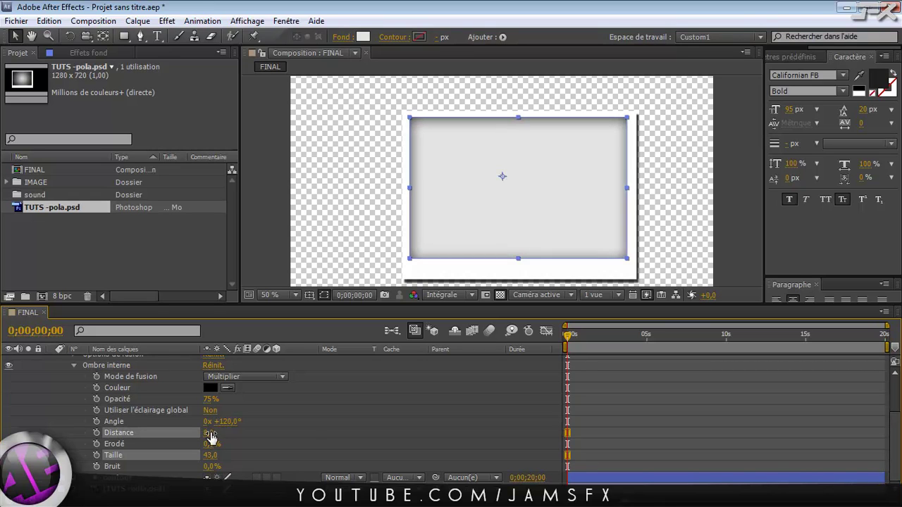
scroll(103, 409, up, 3)
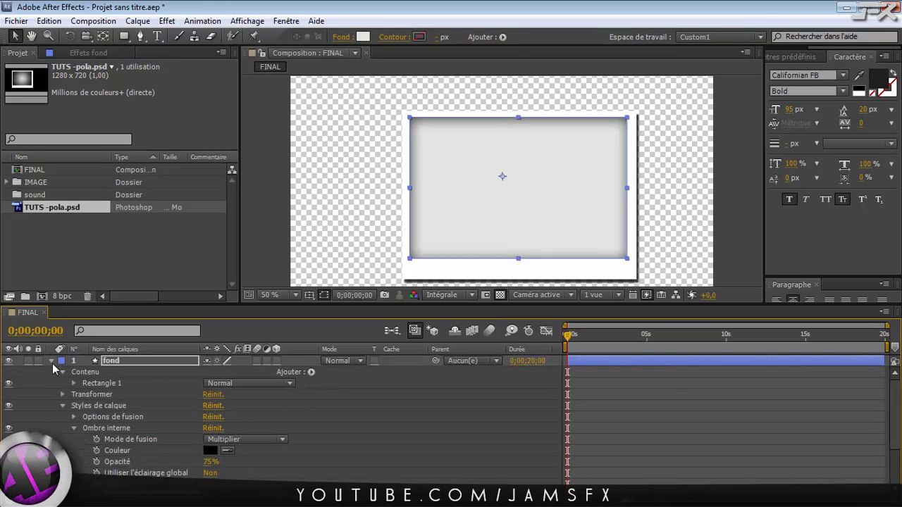
click(52, 361)
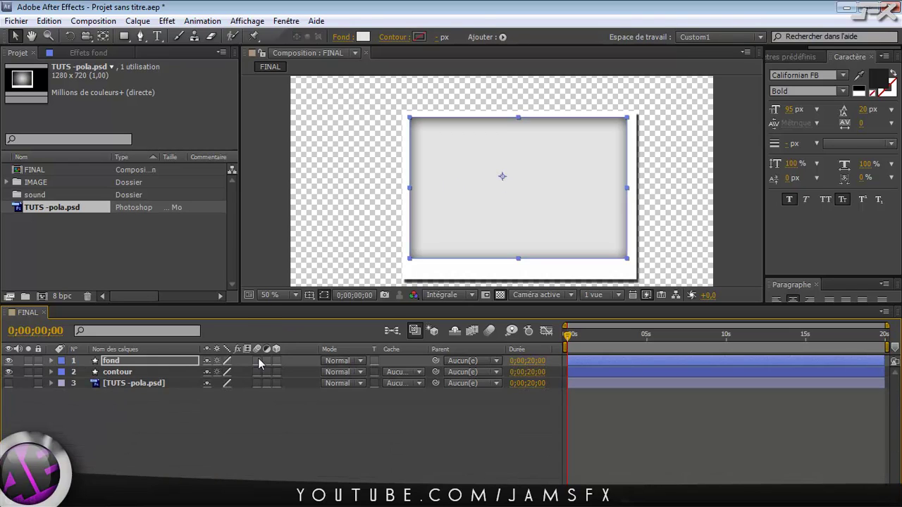
Step: Compare the frame with the TUTS -pola.psd reference by toggling layer visibility, leaving fond and contour shown and the reference hidden
click(8, 360)
click(9, 372)
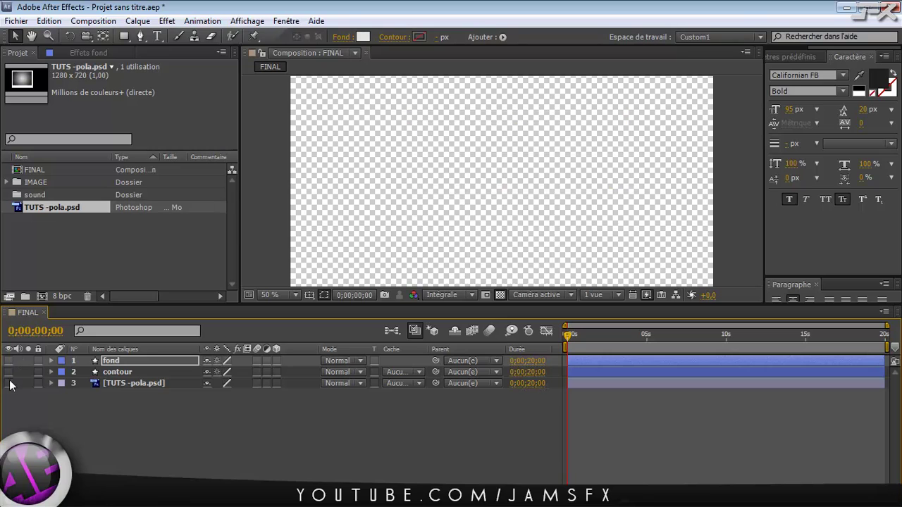
click(8, 383)
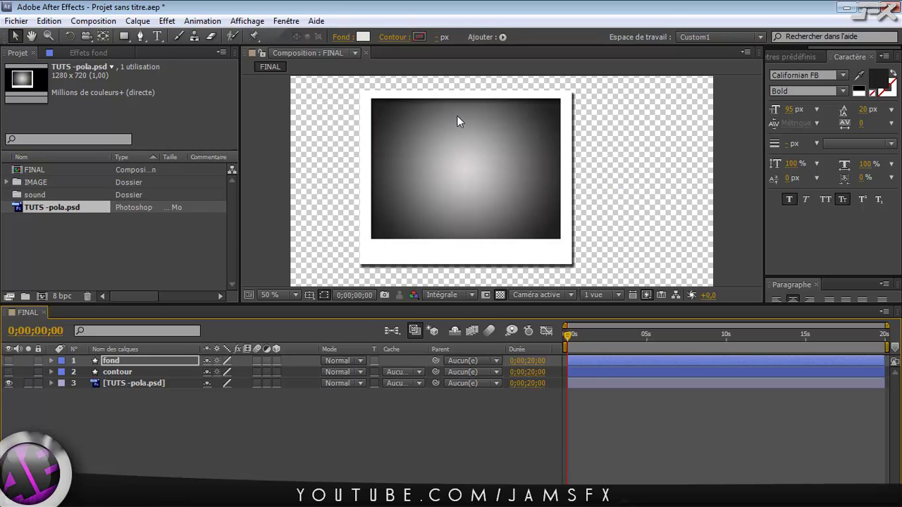
click(9, 361)
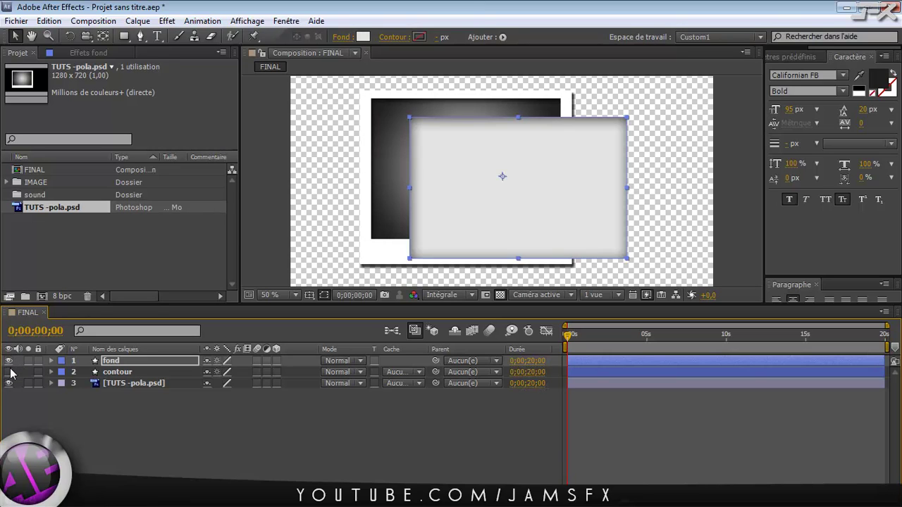
click(8, 372)
click(9, 383)
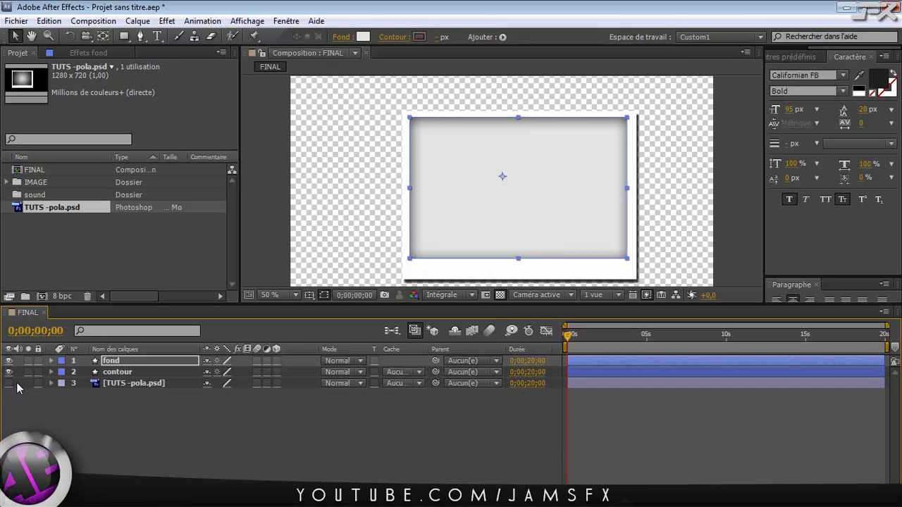
Step: Apply the Dégradé generation effect to the fond layer and display its effect controls
click(112, 362)
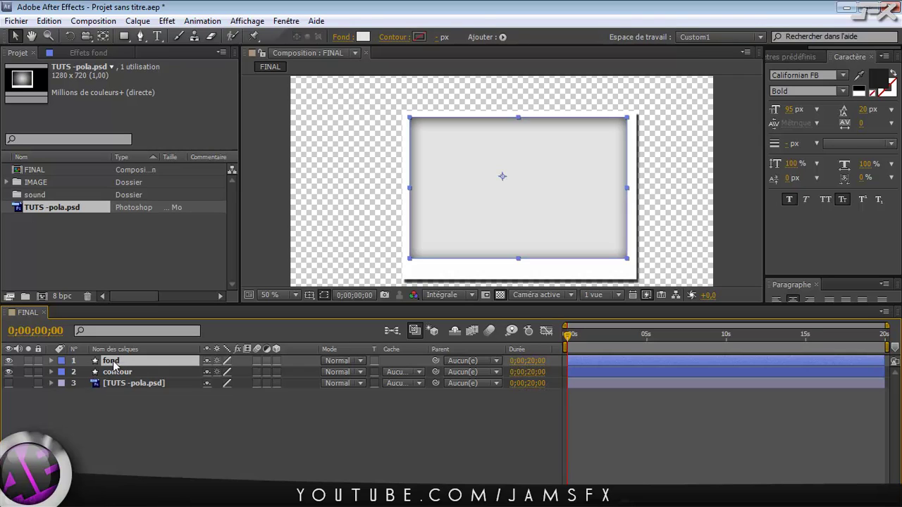
click(97, 53)
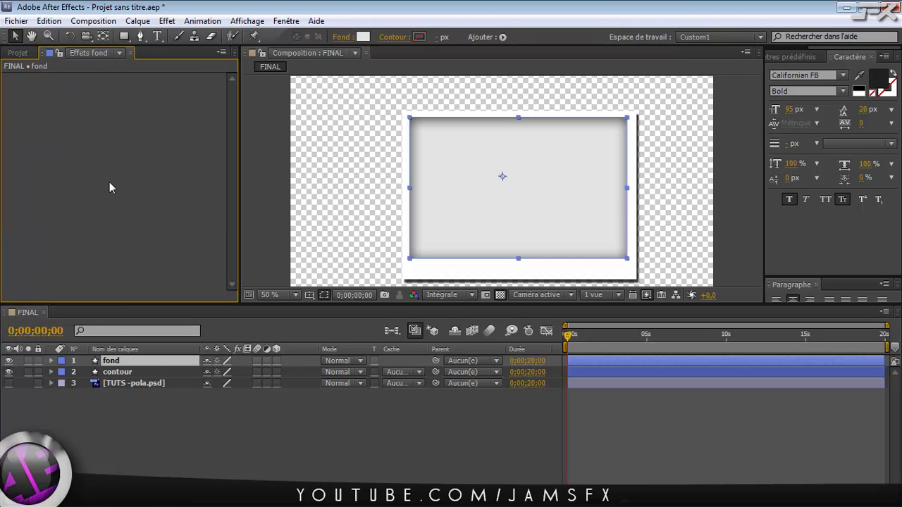
right_click(126, 369)
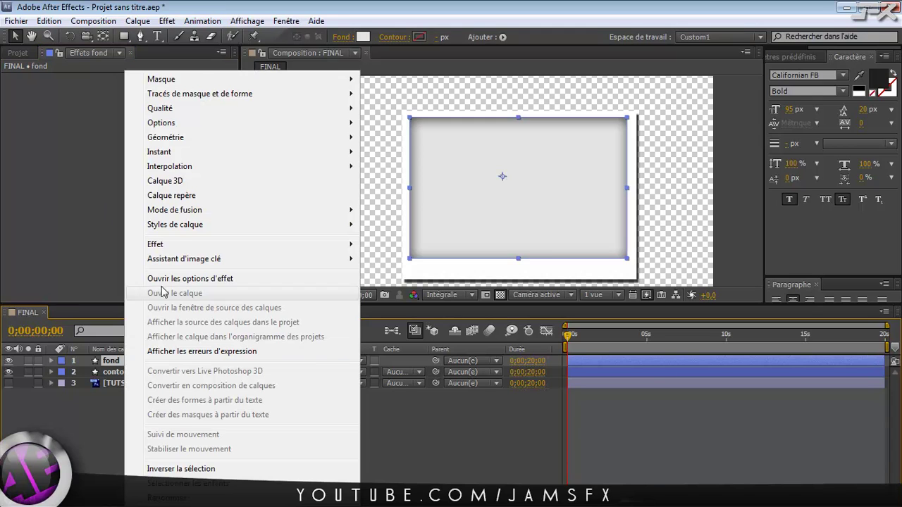
mouse_move(176, 244)
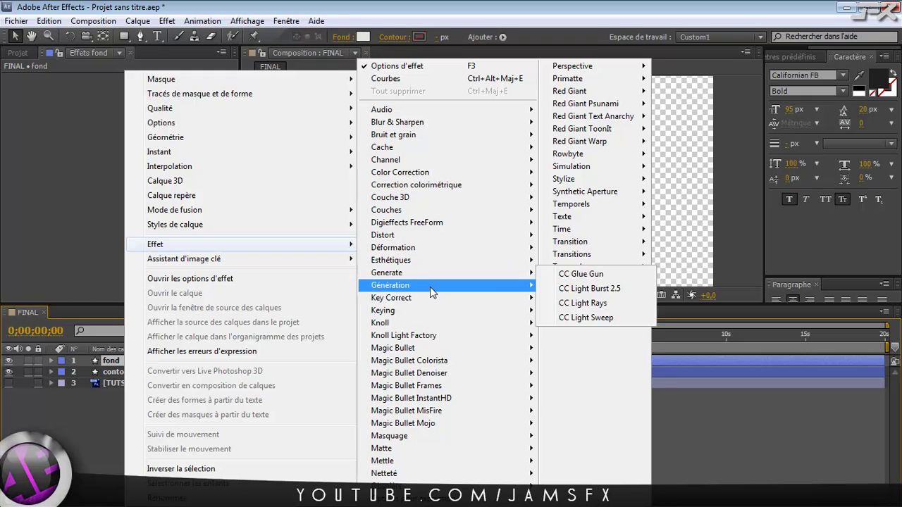
mouse_move(431, 289)
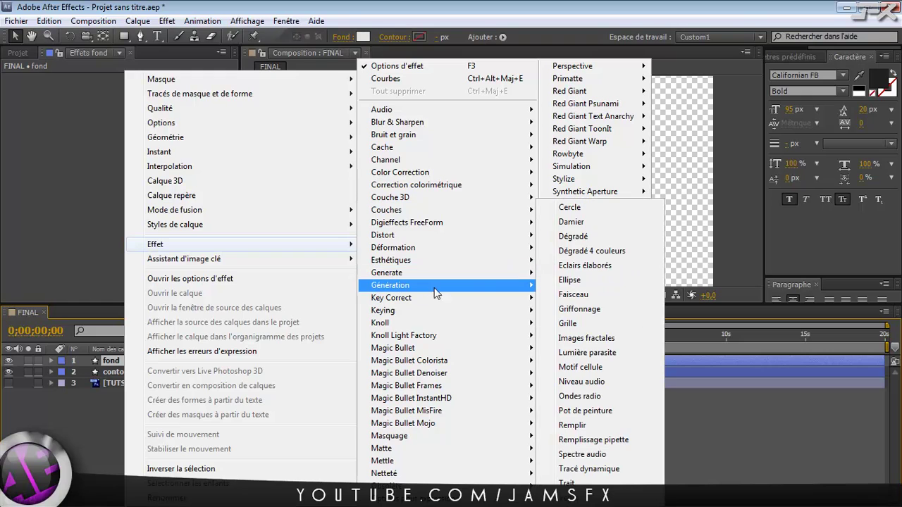
click(581, 242)
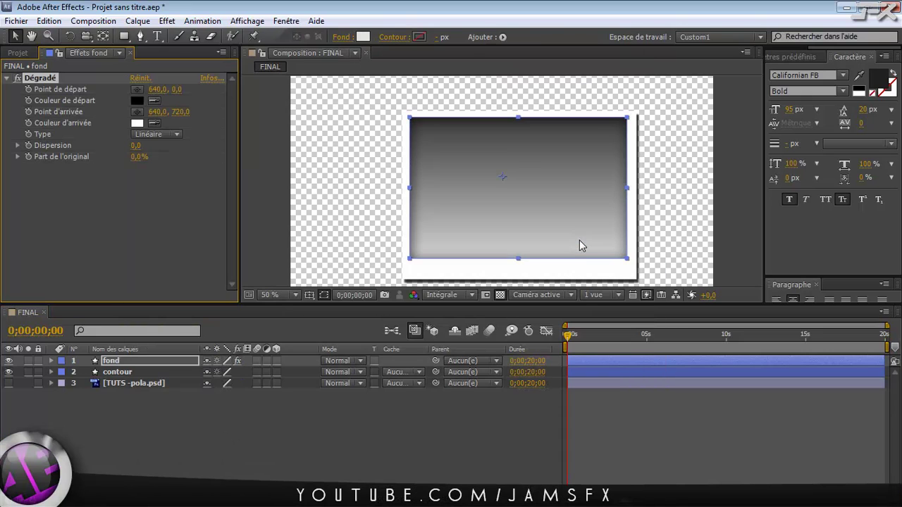
Step: Make fond's Dégradé effect radial and set its start point to 677, 350, near the rectangle's centre
click(167, 136)
click(160, 166)
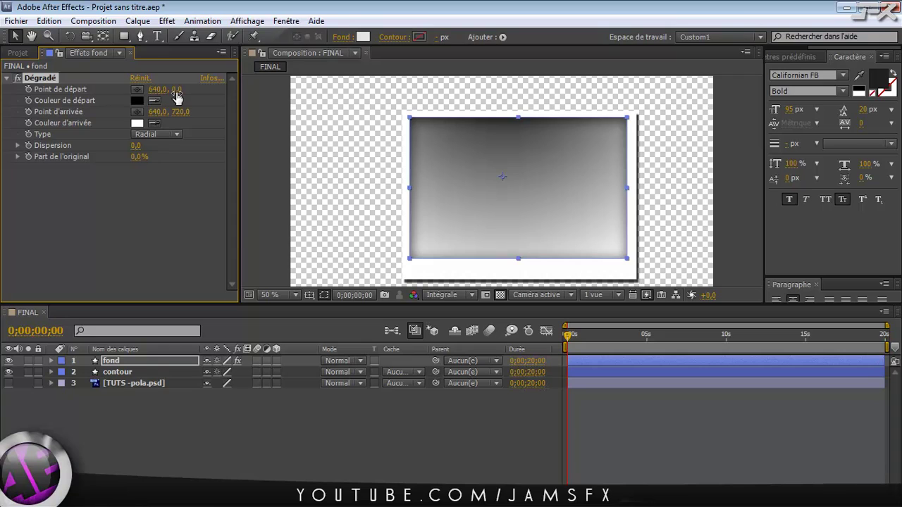
drag(178, 97, 402, 98)
drag(156, 91, 178, 94)
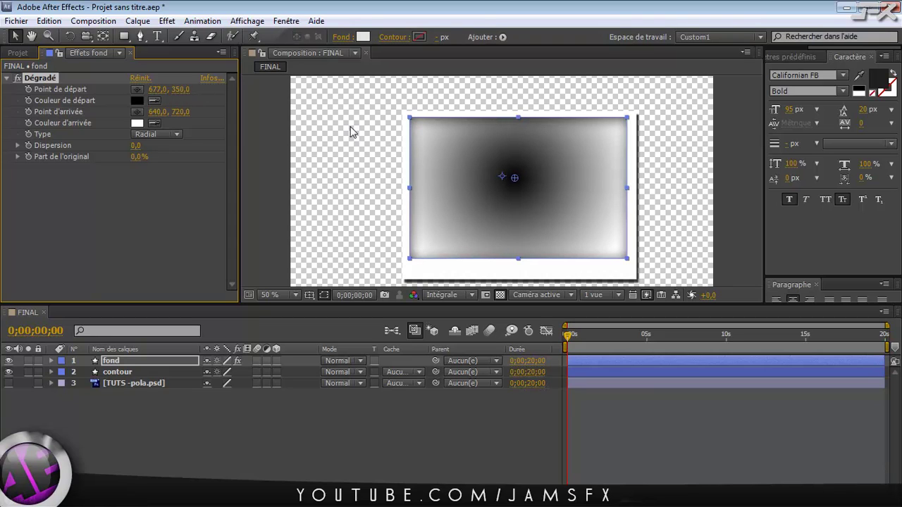
Step: Move fond's Dégradé start point to 679, 392 and set its start colour to light grey ECECEC and its end colour to 202020
click(515, 195)
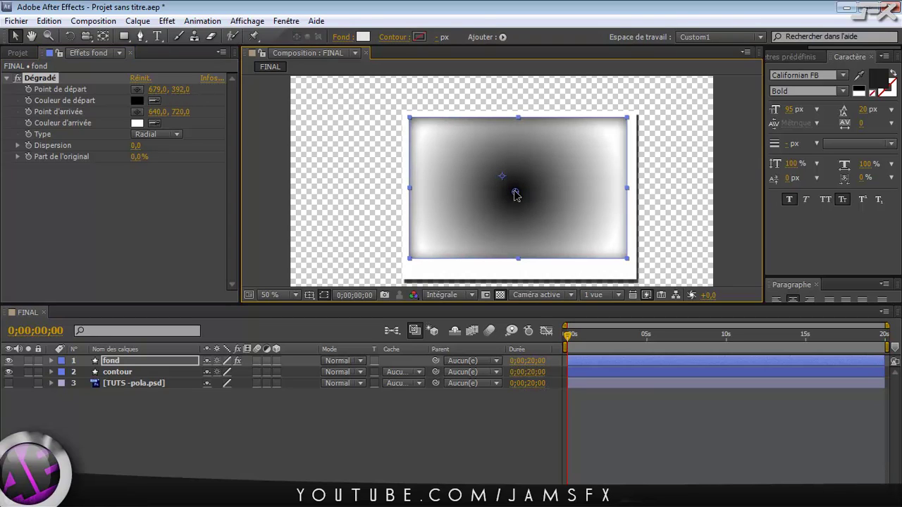
click(136, 100)
drag(134, 101, 11, 39)
click(281, 34)
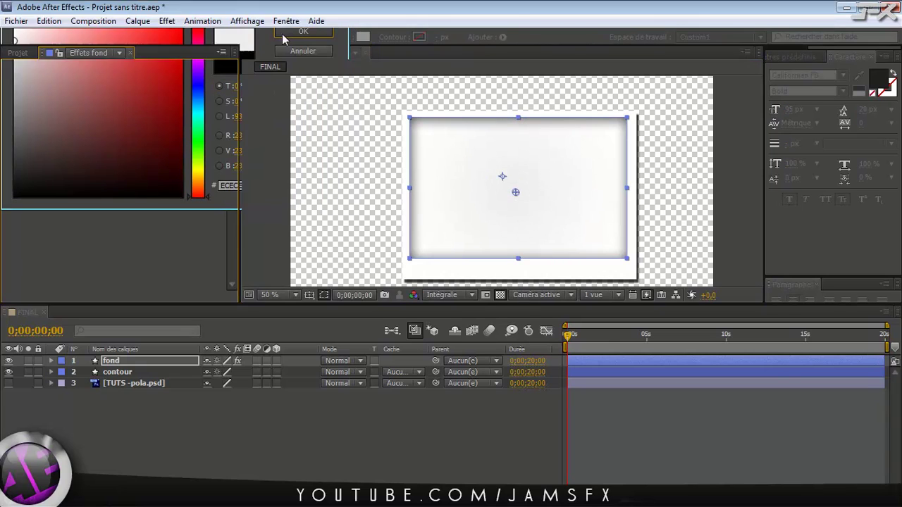
click(138, 124)
mouse_move(107, 129)
mouse_down()
mouse_move(28, 145)
mouse_move(15, 176)
mouse_up()
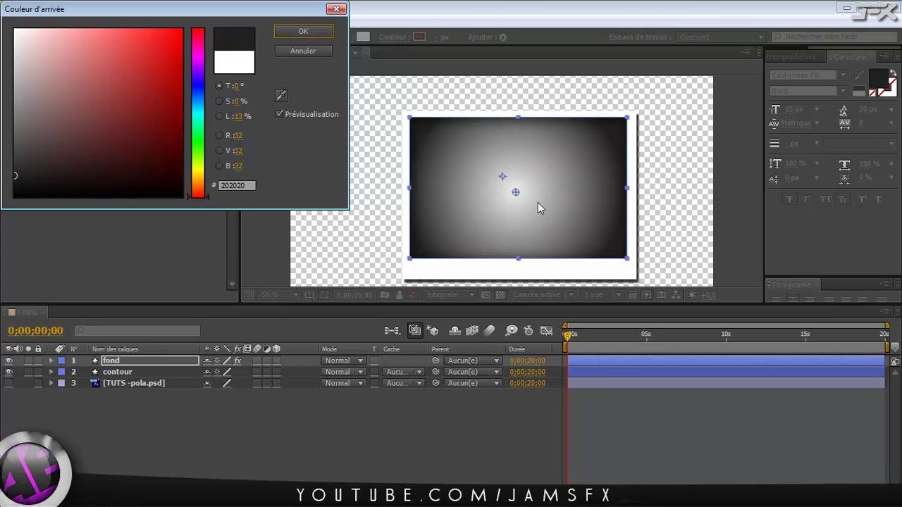
key(Return)
Step: Set the Dispersion of fond's Dégradé effect to 96.4 and its end point to 640, 742
key(period)
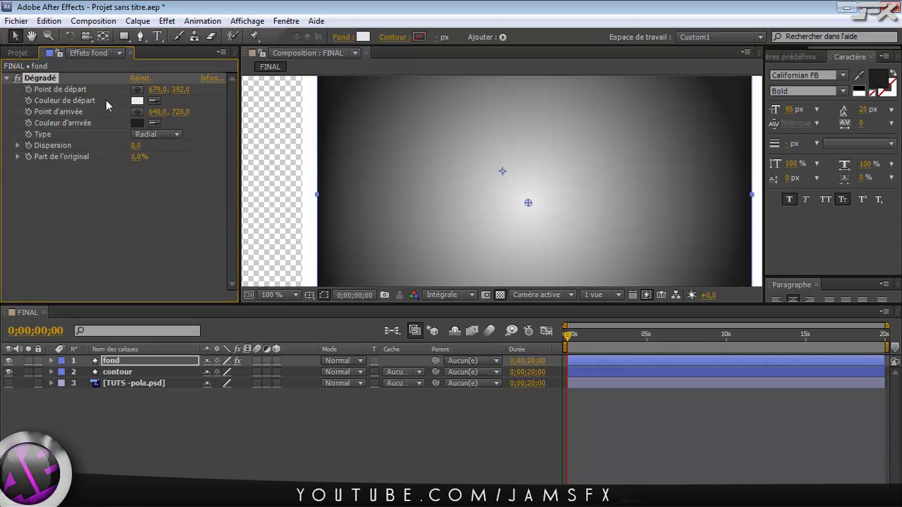
drag(136, 148, 783, 154)
key(comma)
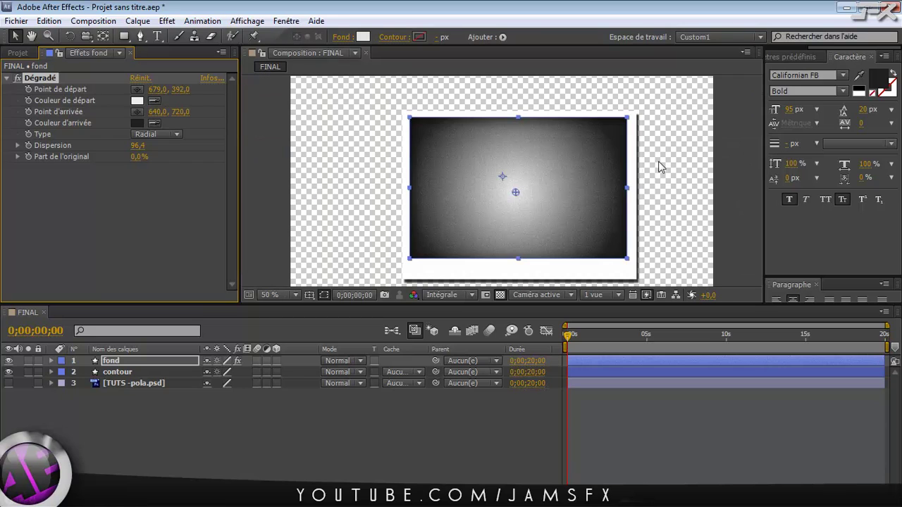
key(period)
key(comma)
drag(182, 112, 205, 114)
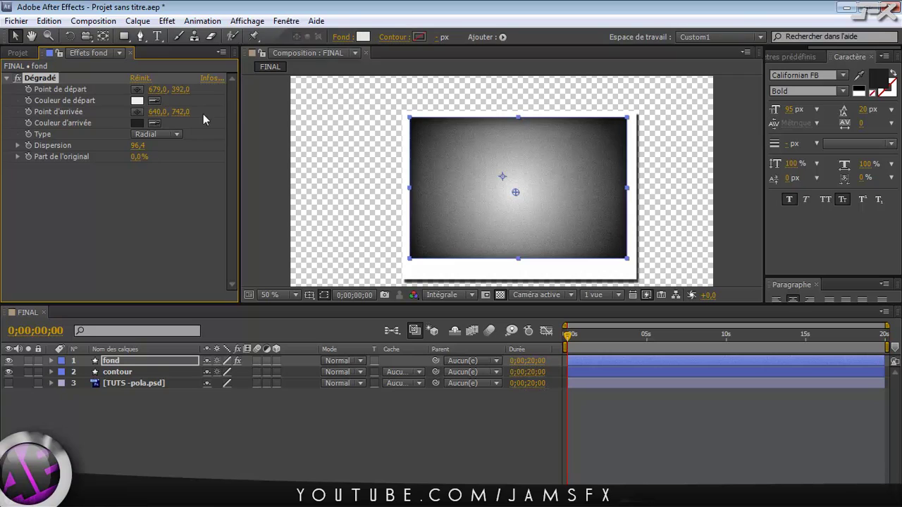
scroll(523, 148, up, 2)
scroll(523, 147, down, 2)
Step: Show the TUTS -pola.psd layer, and precompose fond and contour into Précomp. 1 with all attributes transferred and the new composition opened
click(17, 53)
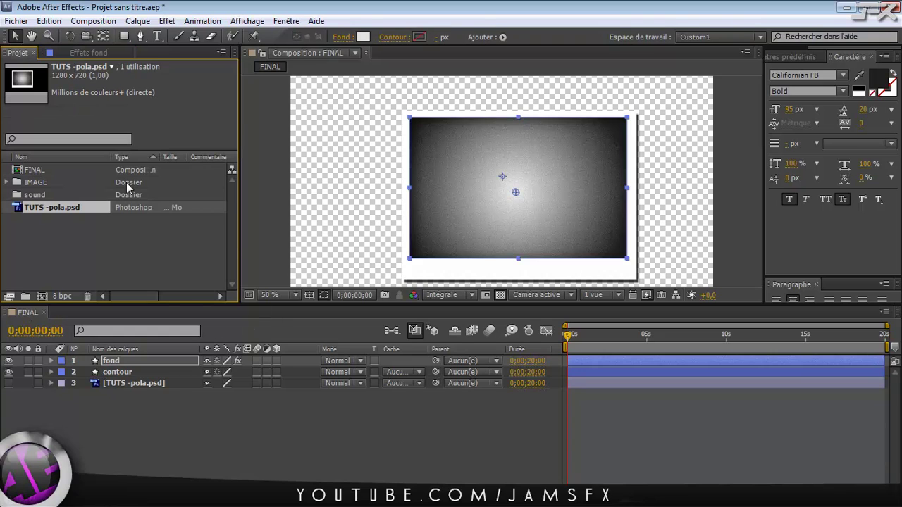
click(8, 383)
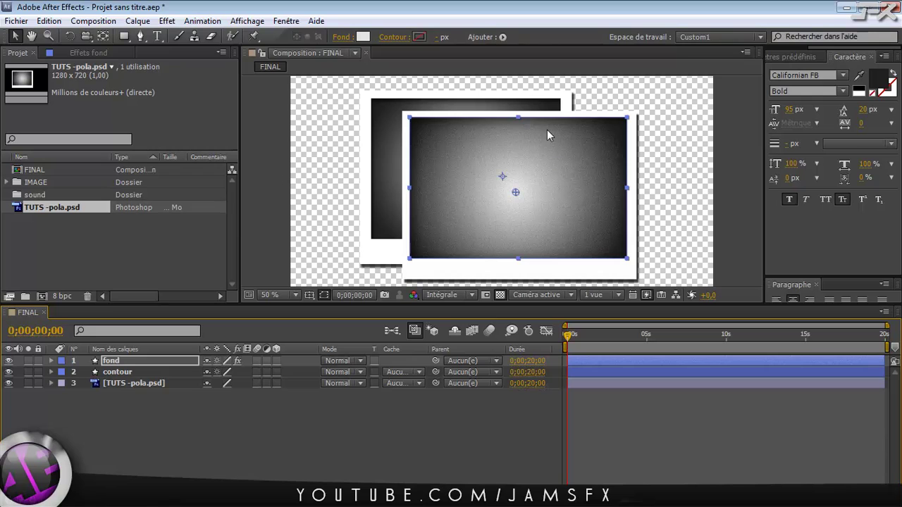
ctrl+click(123, 372)
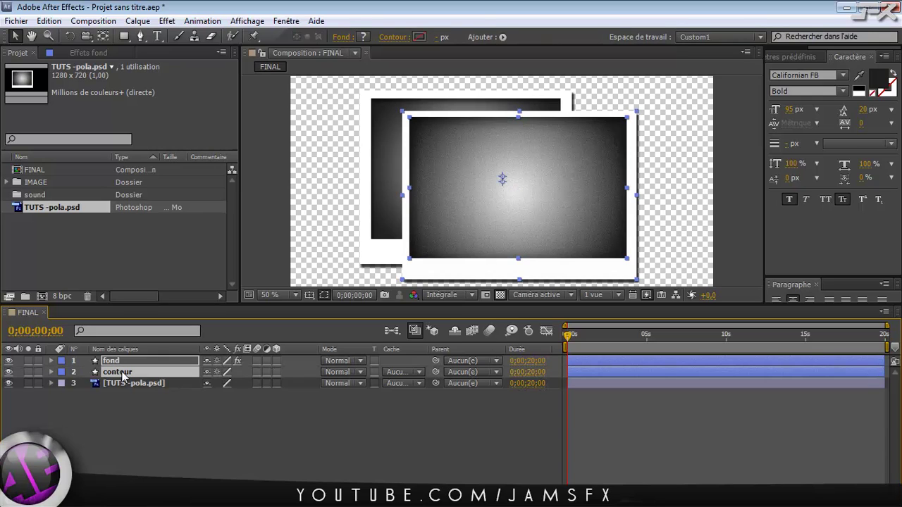
click(136, 21)
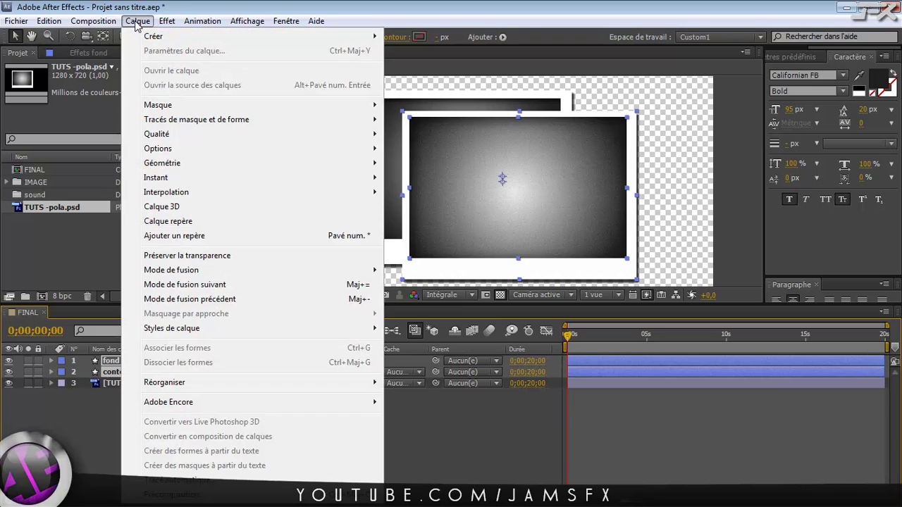
click(201, 497)
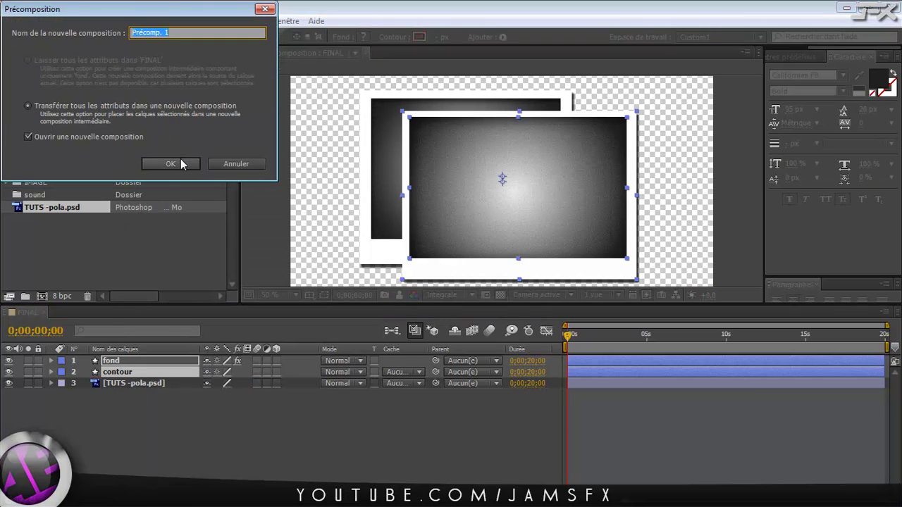
click(171, 163)
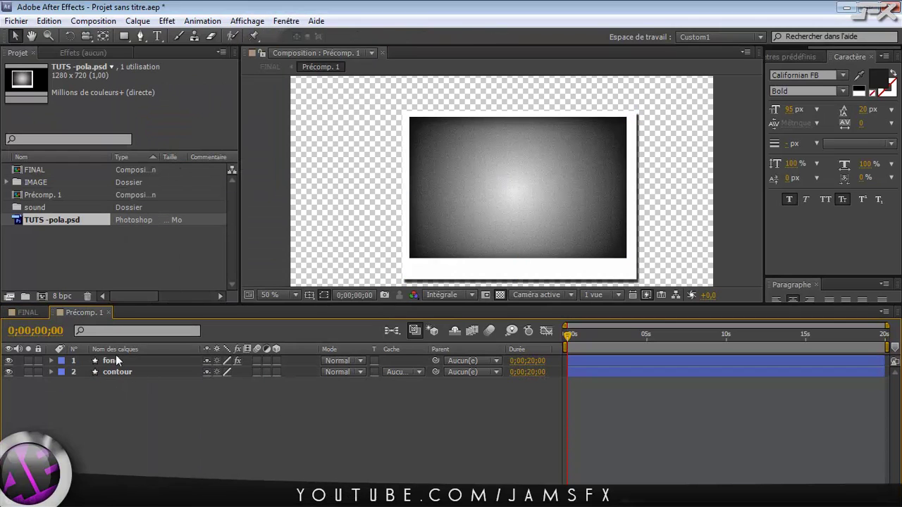
Step: Return to FINAL and reposition the precomposed frame as a single layer, up and to the right of its original place
click(29, 313)
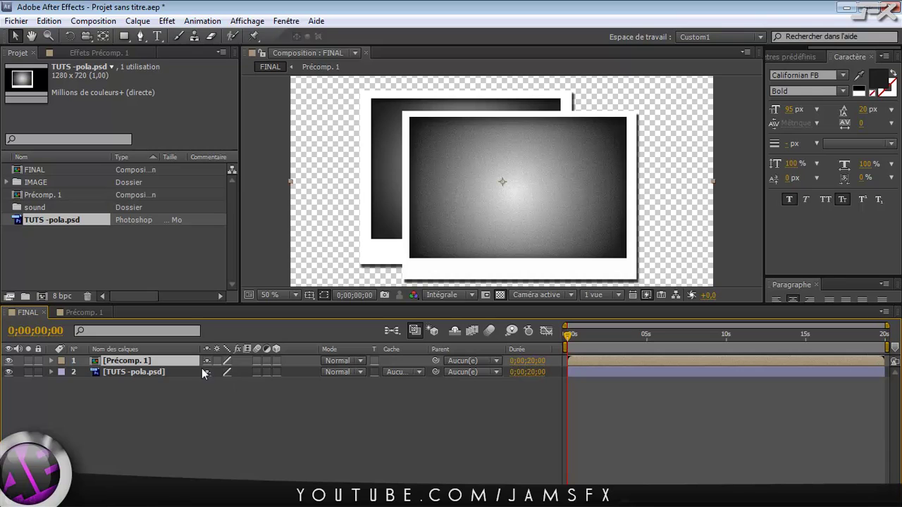
drag(446, 189, 577, 186)
drag(515, 182, 413, 150)
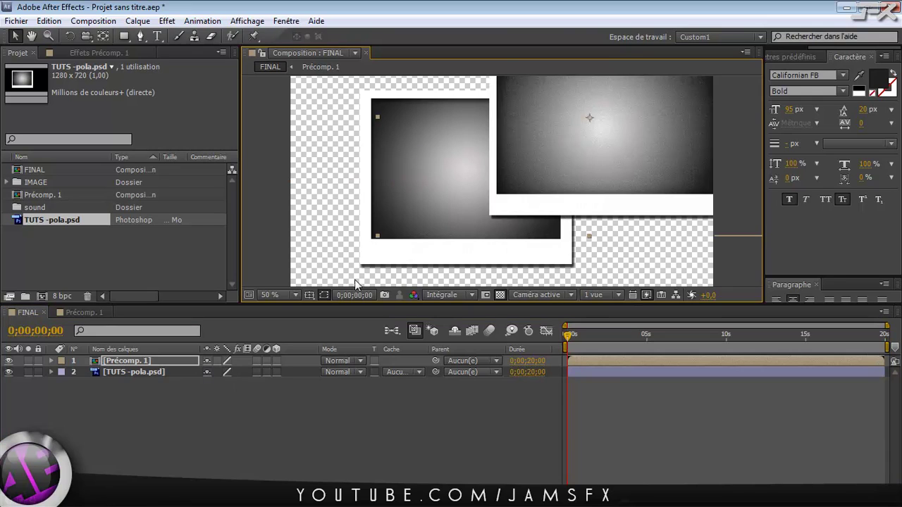
Step: Remove the Précomp. 1 layer from FINAL and delete the Précomp. 1 composition from the project
click(117, 349)
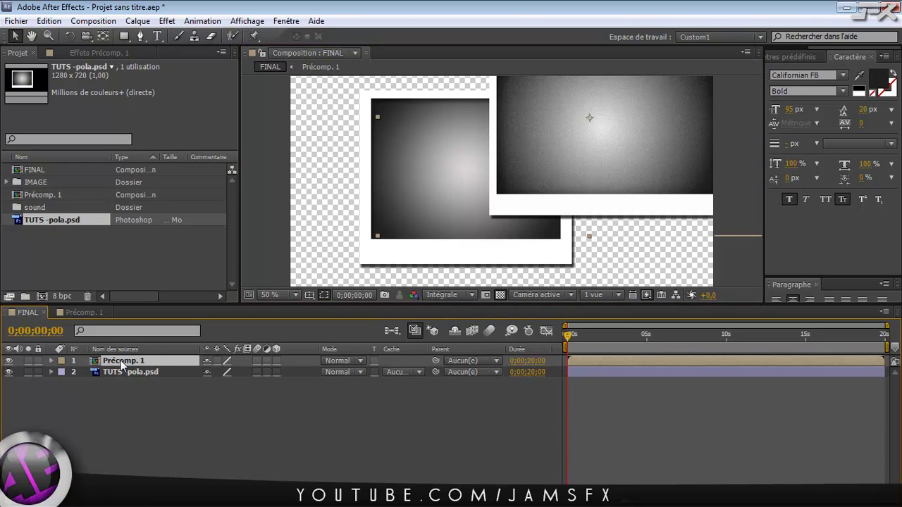
key(Delete)
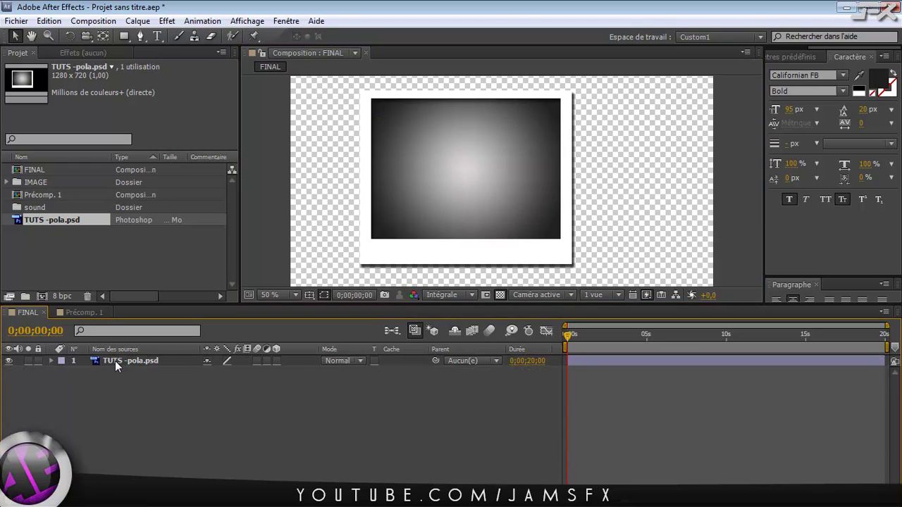
click(451, 181)
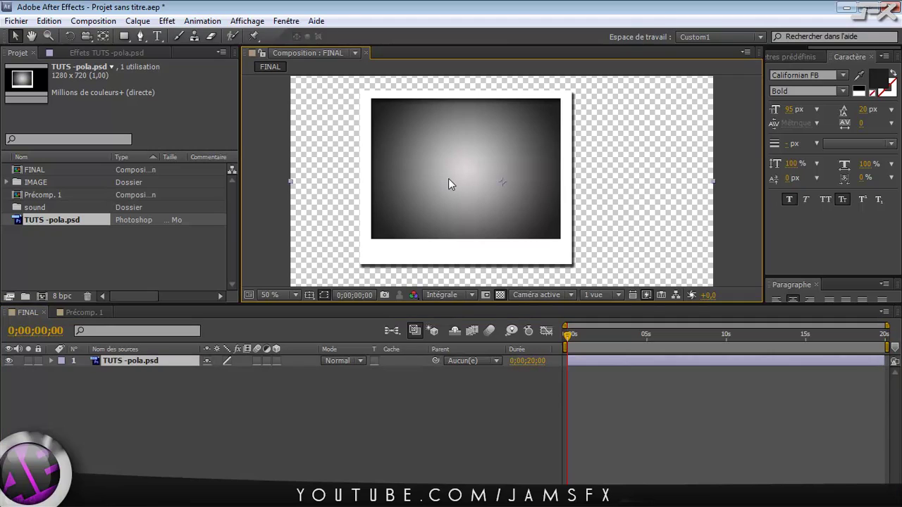
click(73, 200)
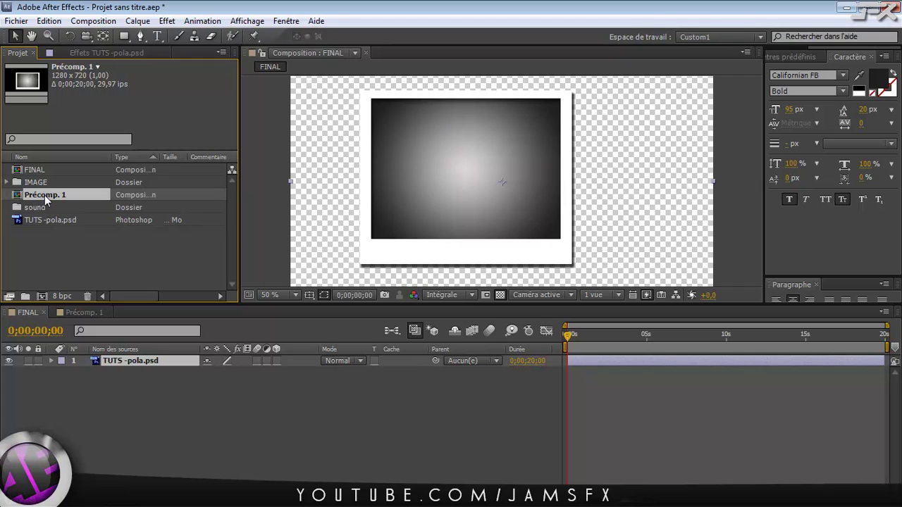
key(Delete)
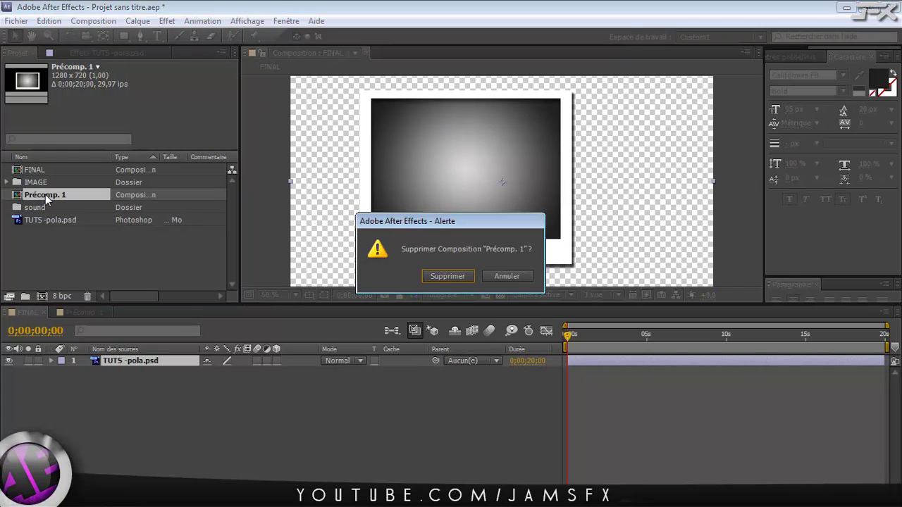
click(458, 277)
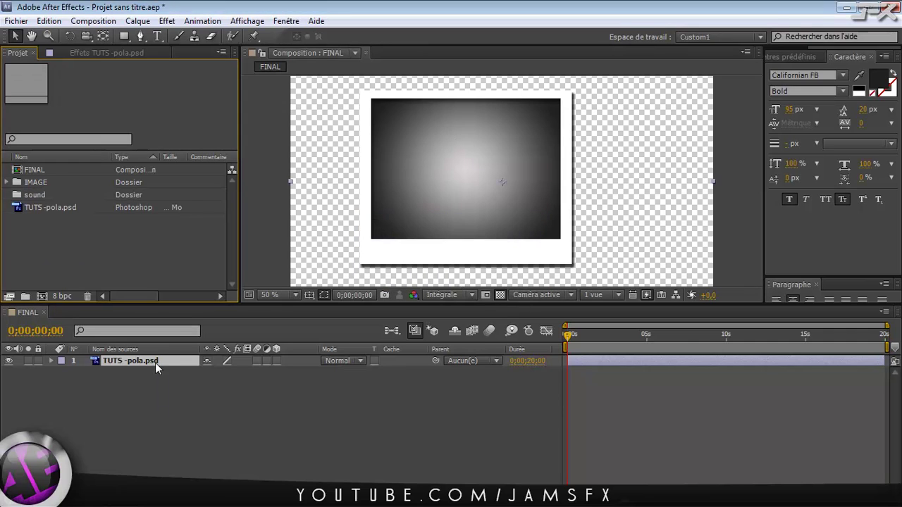
Step: Move the TUTS -pola.psd frame to the middle of FINAL and add the three IMAGE folder pictures as layers above it
drag(449, 169, 487, 169)
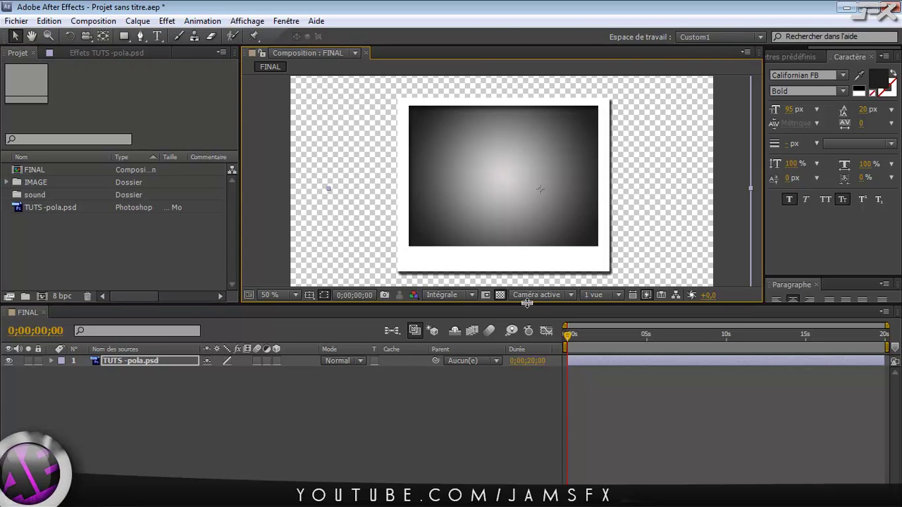
drag(521, 303, 523, 339)
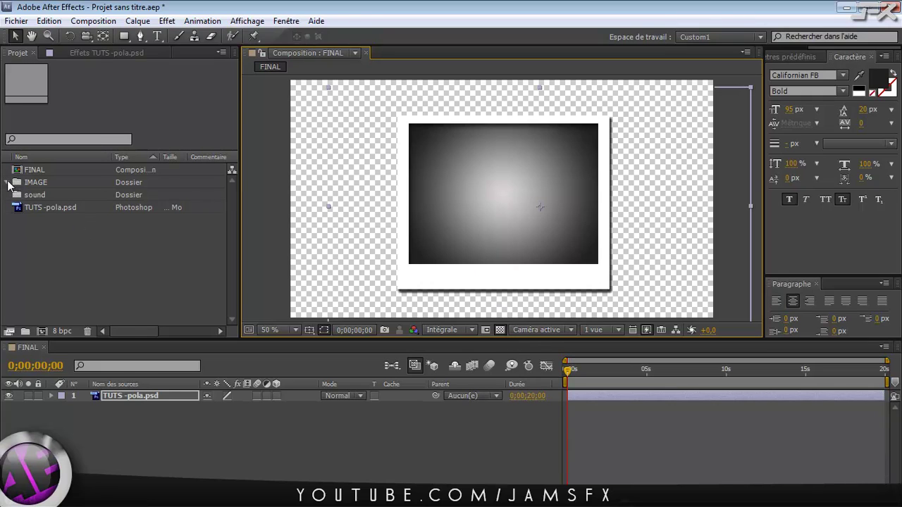
click(9, 184)
click(69, 195)
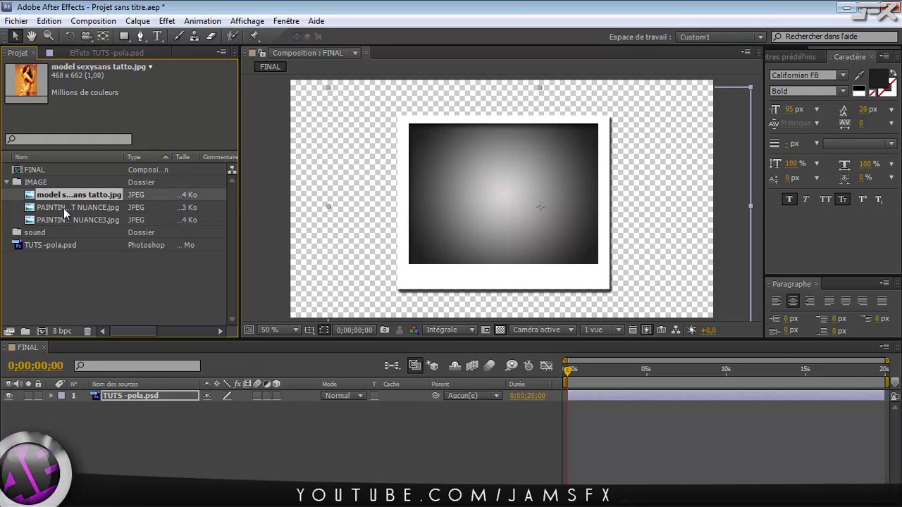
shift+click(69, 219)
drag(74, 219, 101, 397)
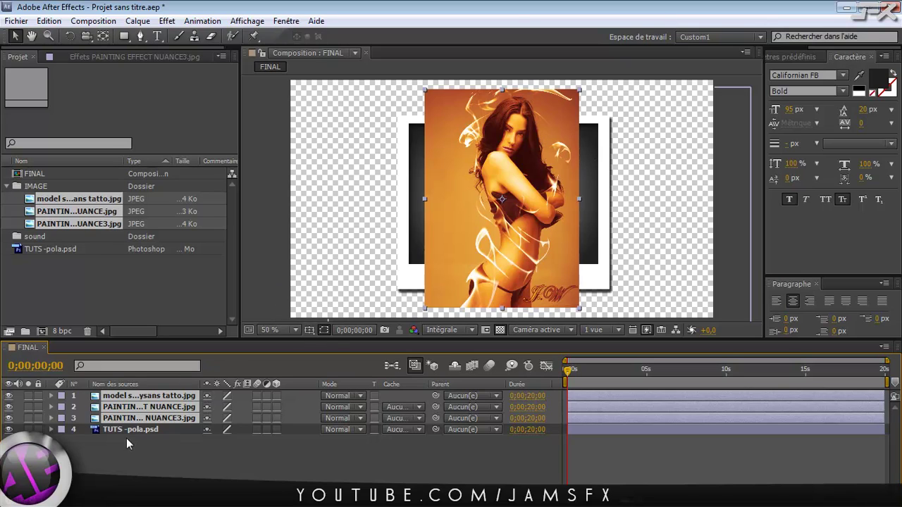
Step: Scale the three picture layers together to 68% so they come close to the height of the polaroid's dark area
key(s)
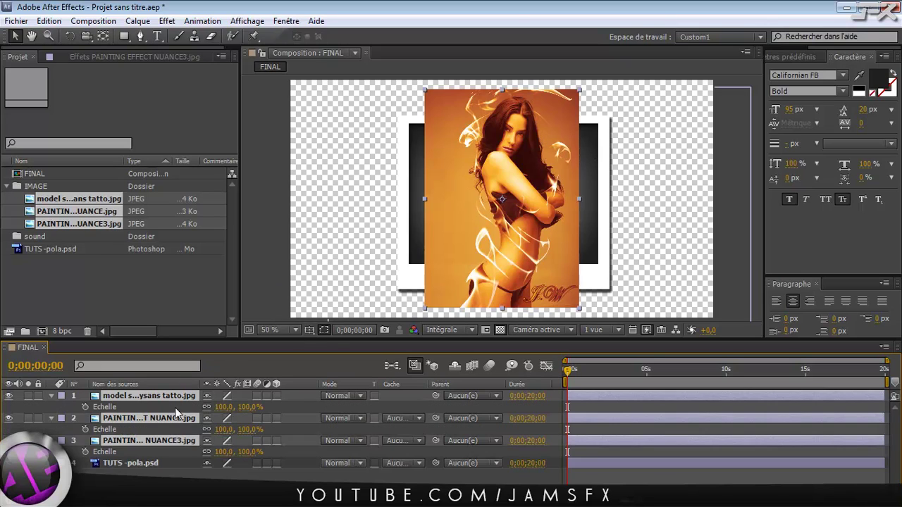
drag(226, 407, 204, 408)
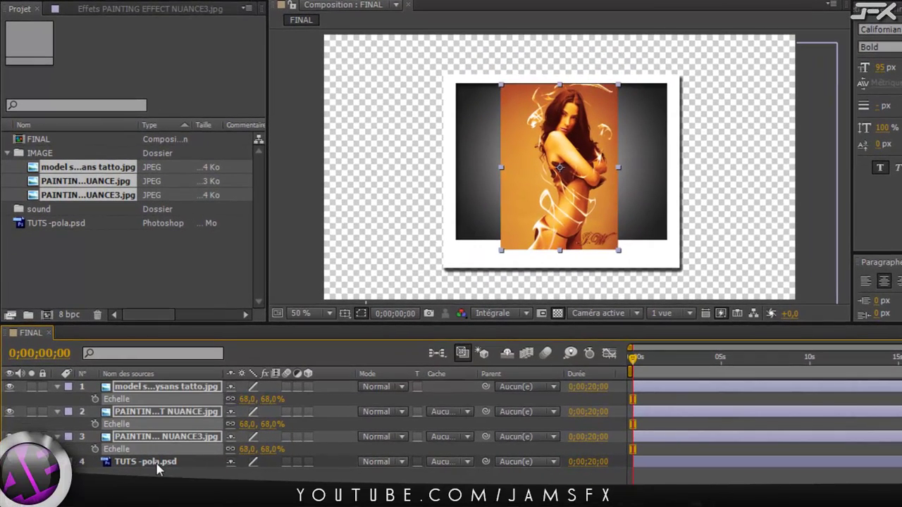
click(158, 466)
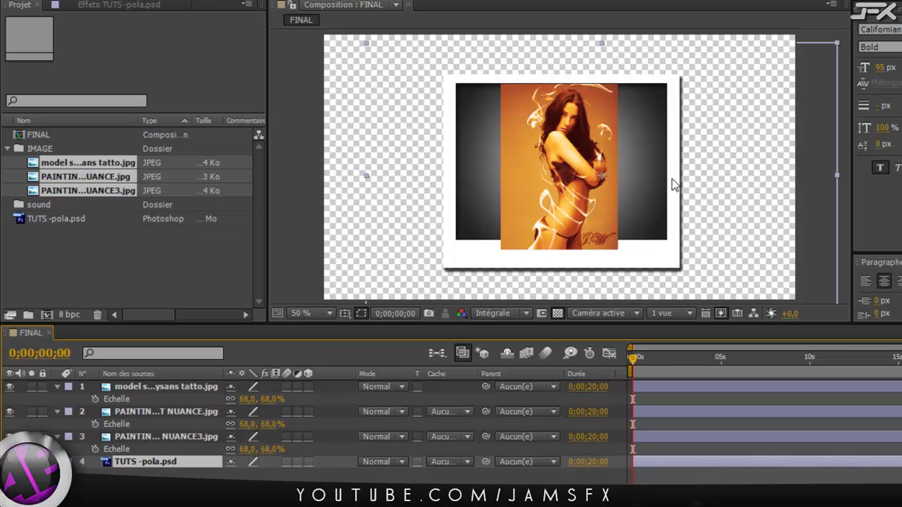
Step: Nudge the three picture layers slightly upward over the polaroid's dark area, and collapse and deselect them
click(179, 392)
shift+click(176, 438)
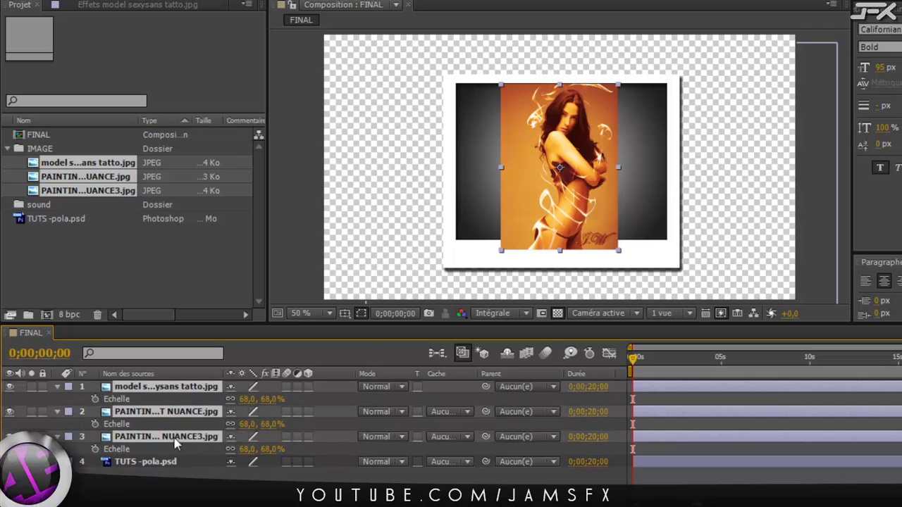
click(535, 218)
key(Up)
key(Up)
key(Up)
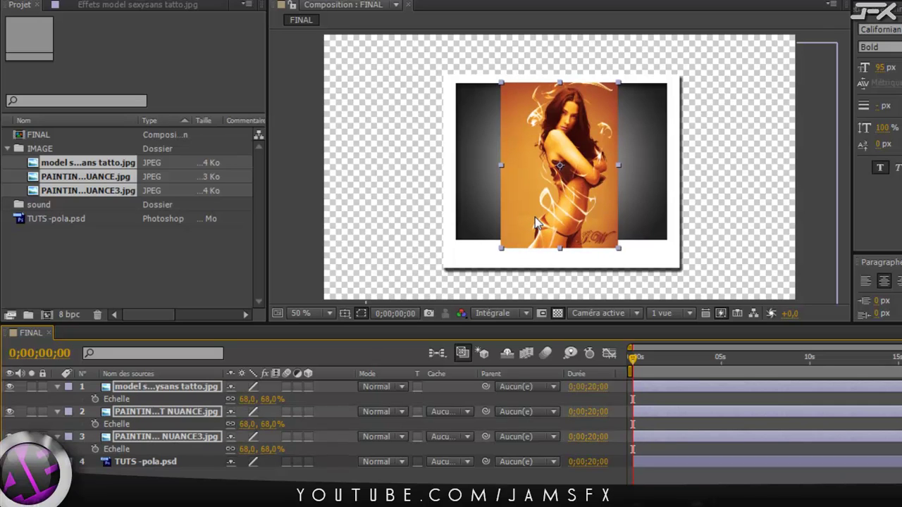
key(Up)
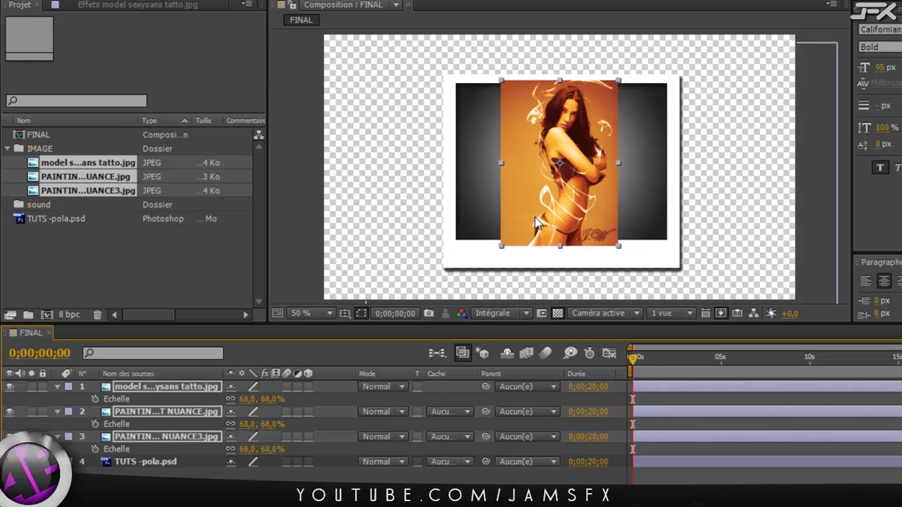
click(58, 388)
click(113, 478)
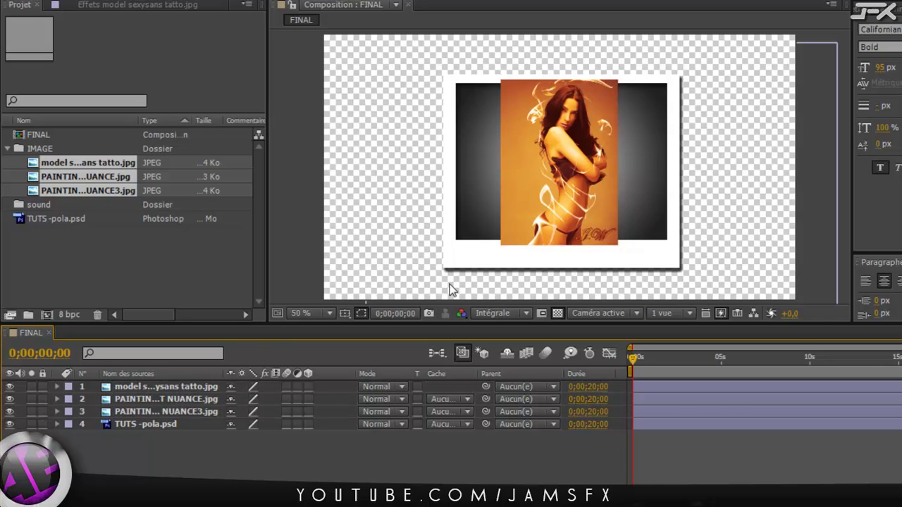
Step: Display the rulers in an enlarged composition view and place vertical guides along the picture's left and right edges
key(period)
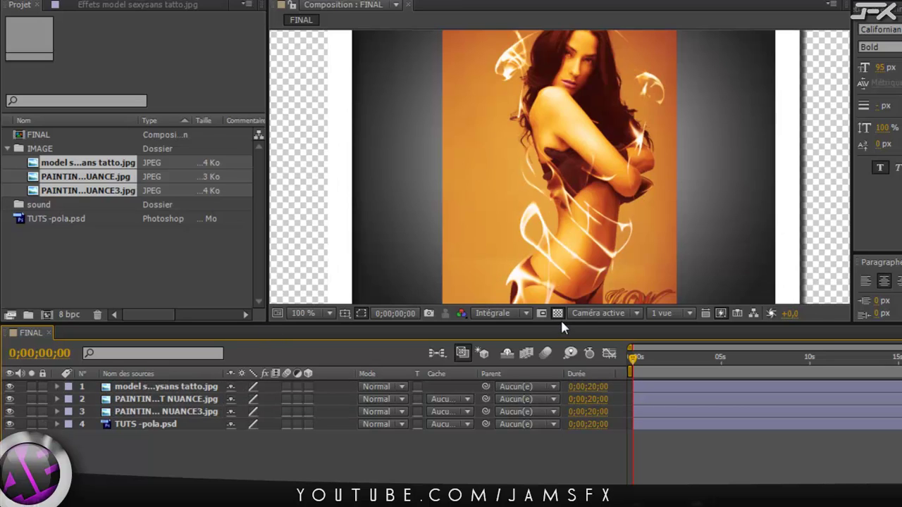
drag(562, 324, 560, 378)
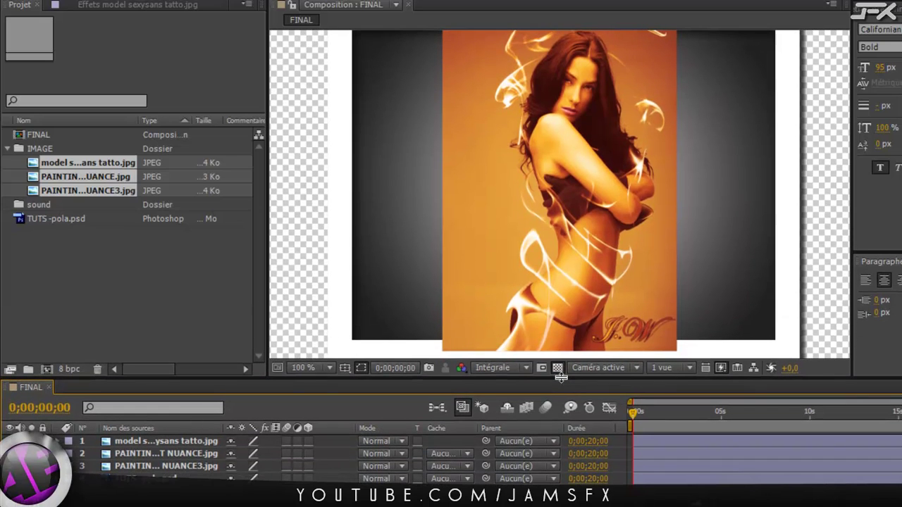
key(ctrl+r)
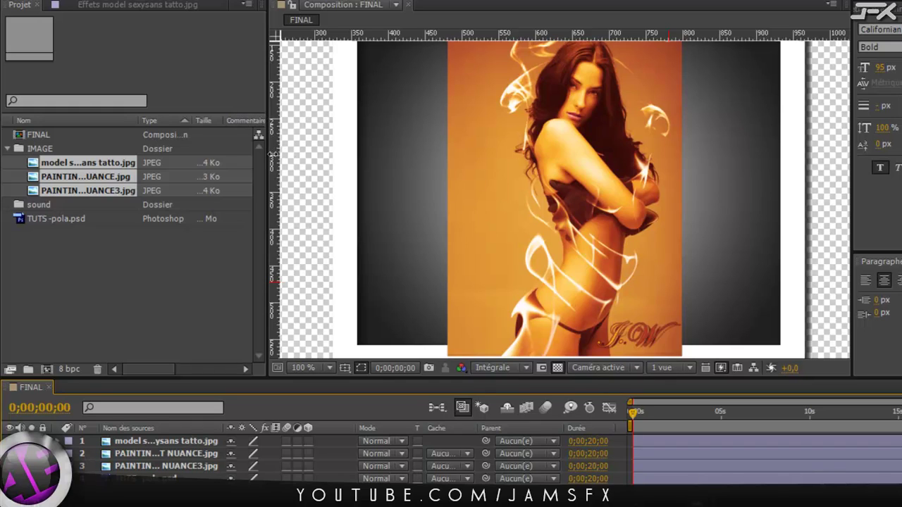
drag(274, 154, 447, 164)
drag(278, 167, 682, 174)
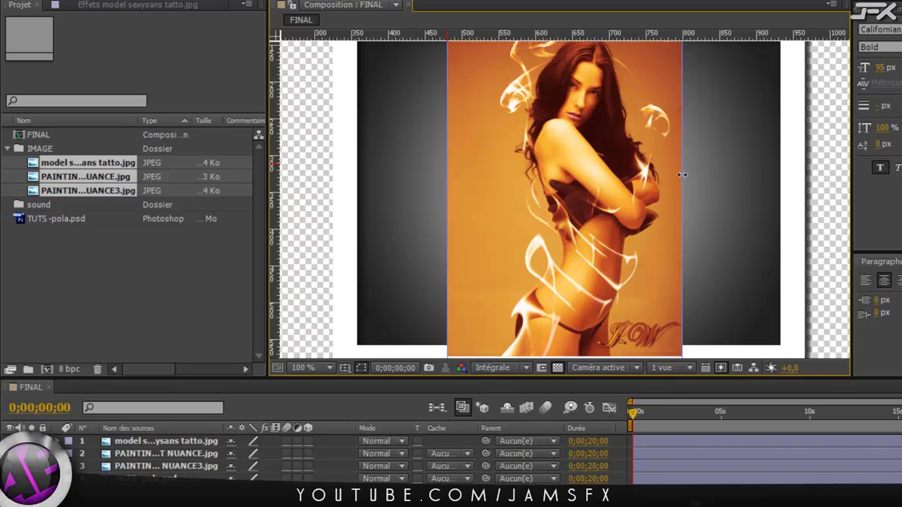
Step: Move the PAINTING EFFECT NUANCE.jpg layer straight down beneath the top picture, setting its vertical position to 800
key(comma)
key(comma)
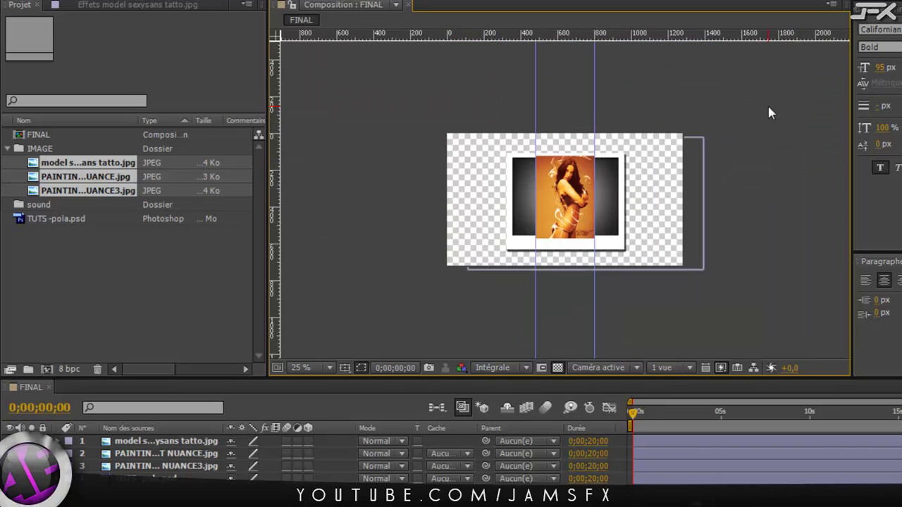
key(period)
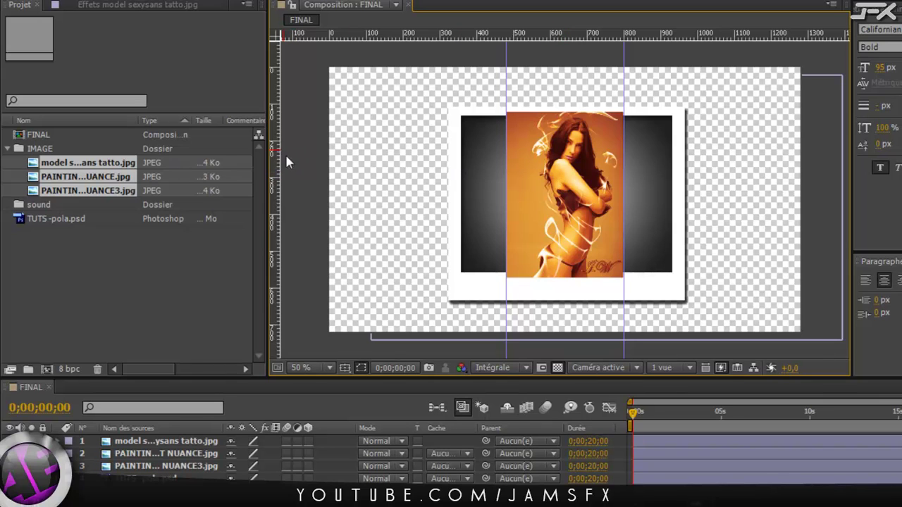
drag(316, 377, 319, 323)
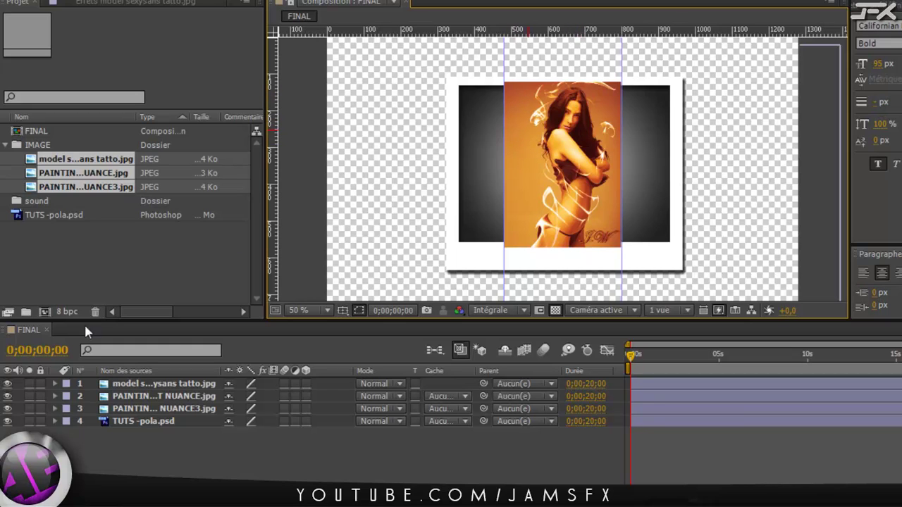
click(156, 396)
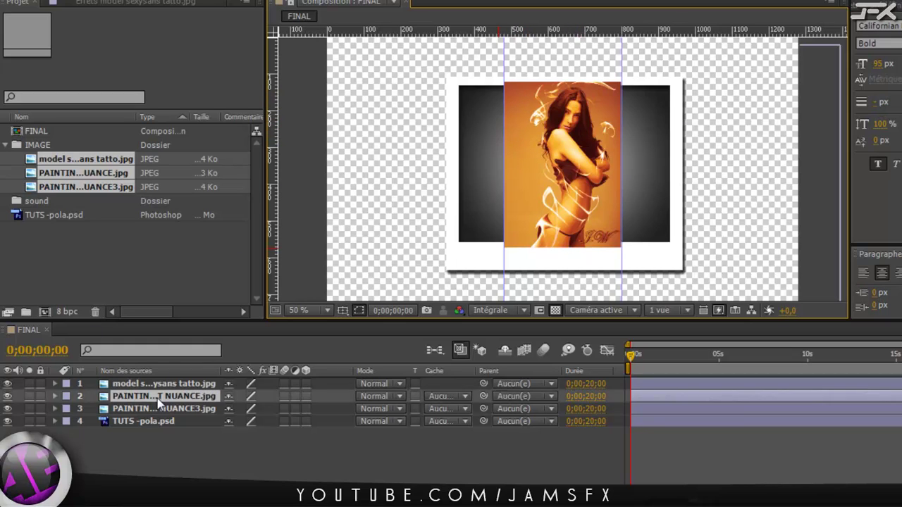
click(193, 389)
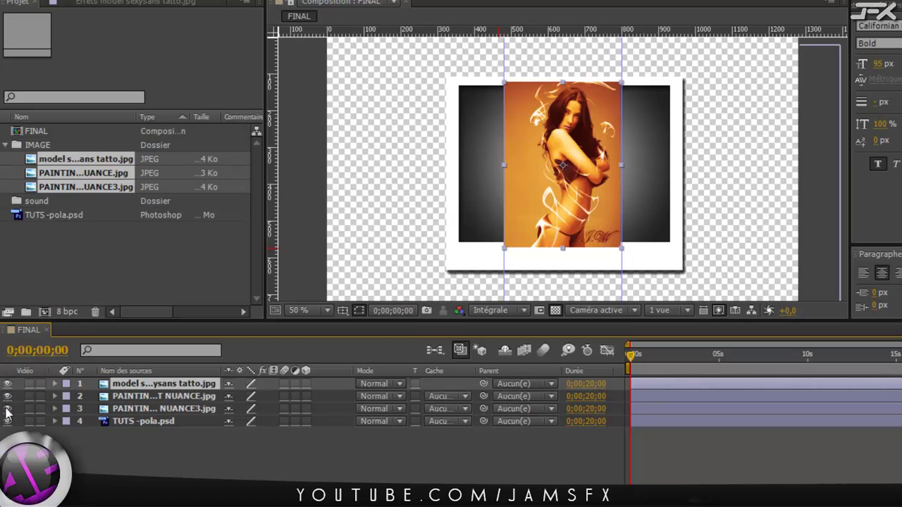
click(143, 399)
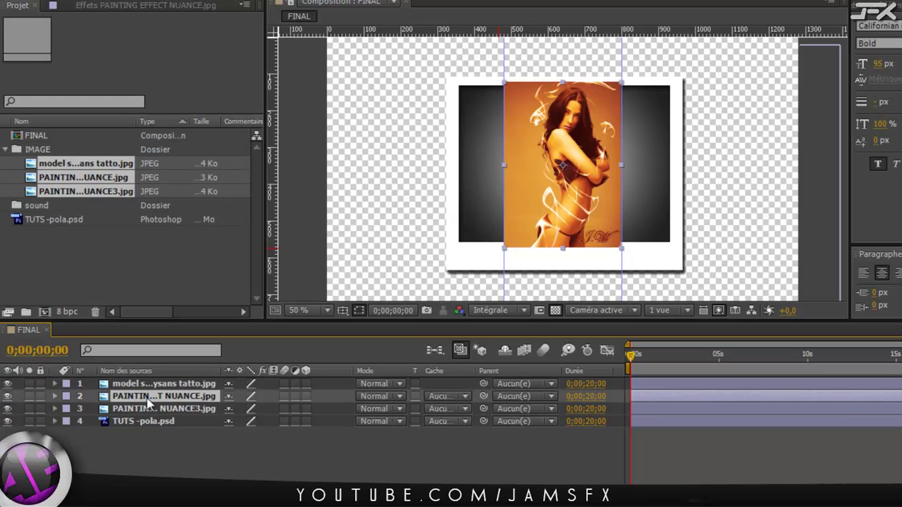
key(p)
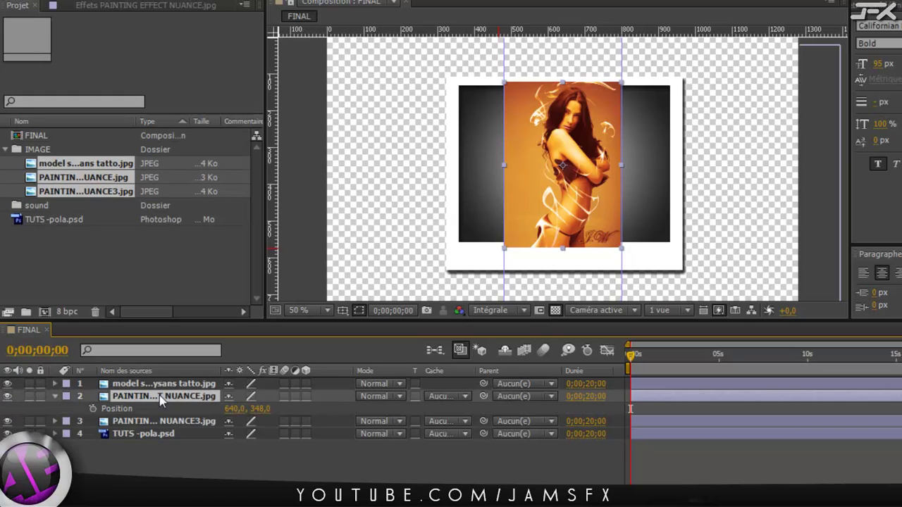
drag(259, 411, 597, 398)
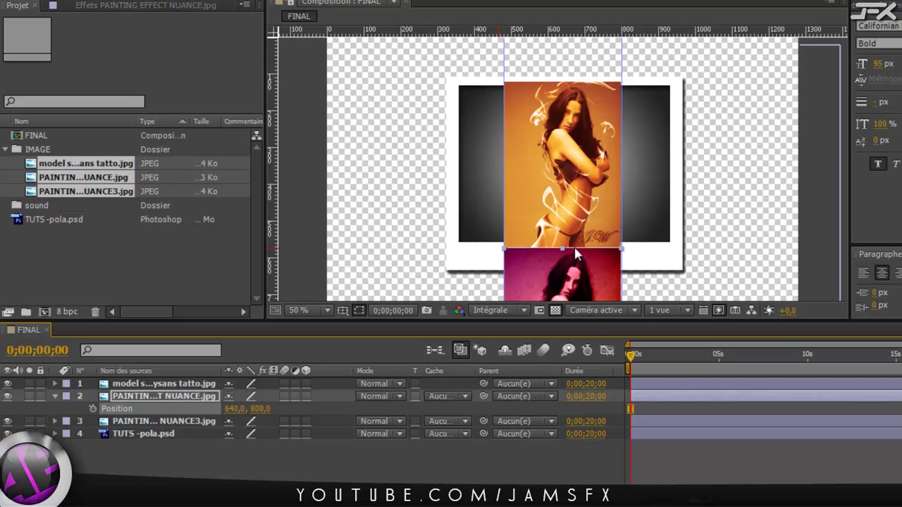
Step: Close the gap between the first and second pictures by setting PAINTING EFFECT NUANCE.jpg's vertical position to 798 in an enlarged view
key(period)
drag(548, 267, 544, 233)
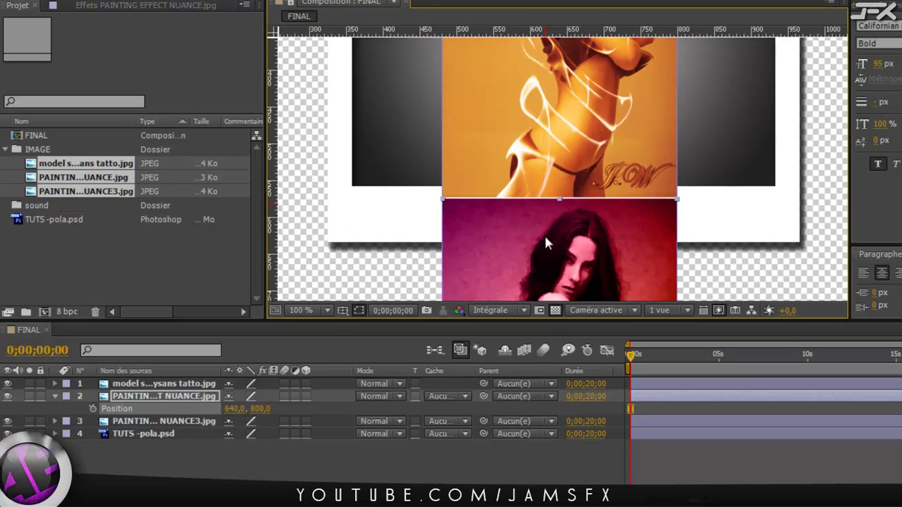
drag(547, 323, 546, 373)
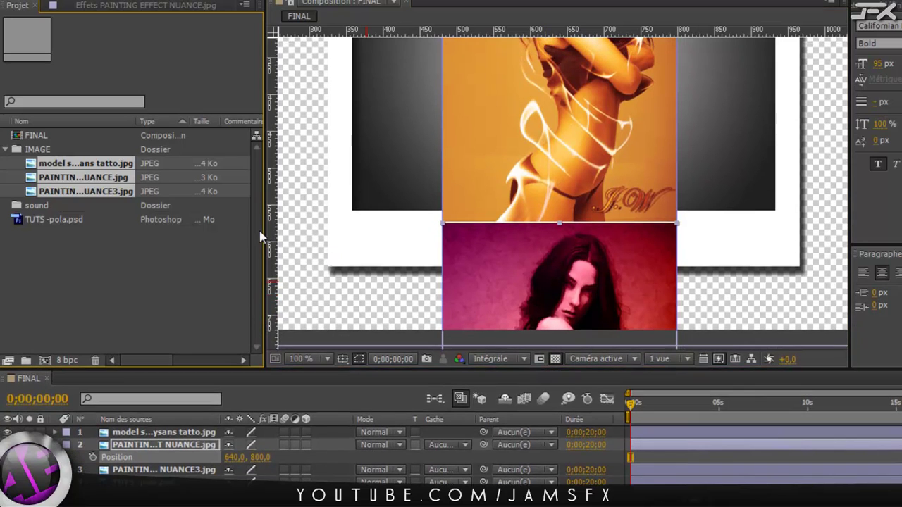
drag(260, 235, 166, 229)
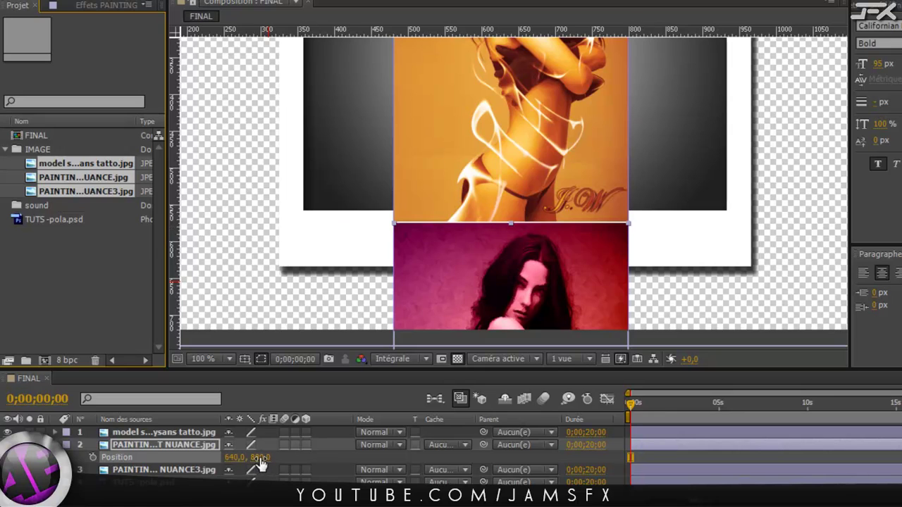
drag(262, 456, 259, 457)
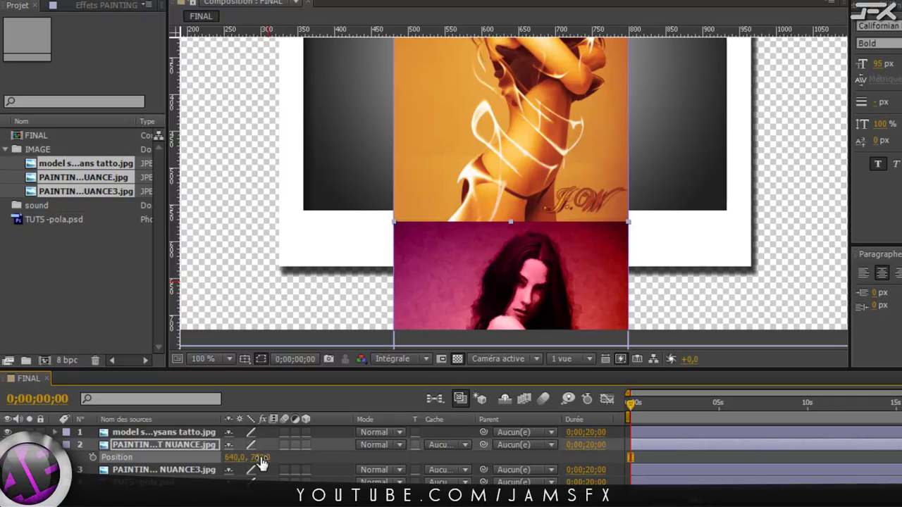
Step: Move the NUANCE3.jpg layer straight down beneath the second picture, to vertical position 1253, and collapse both layers' position properties
click(167, 470)
key(p)
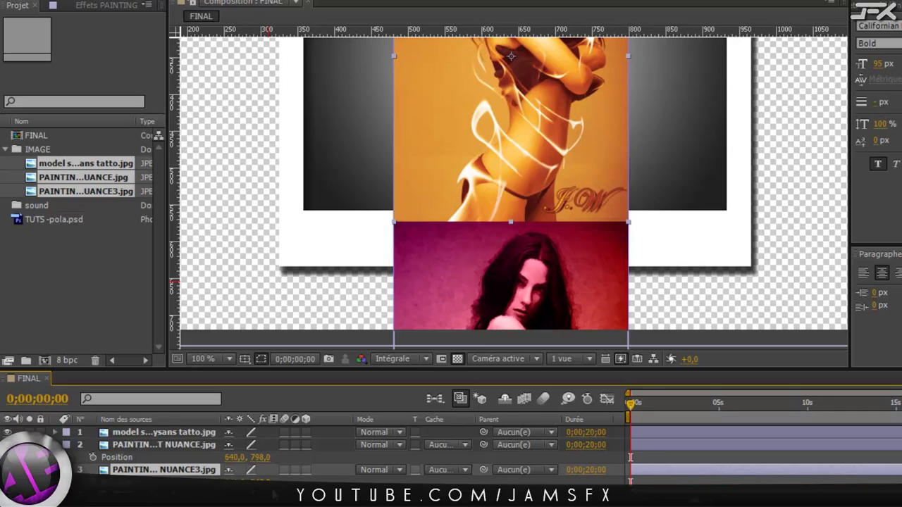
drag(341, 369, 358, 318)
key(comma)
key(comma)
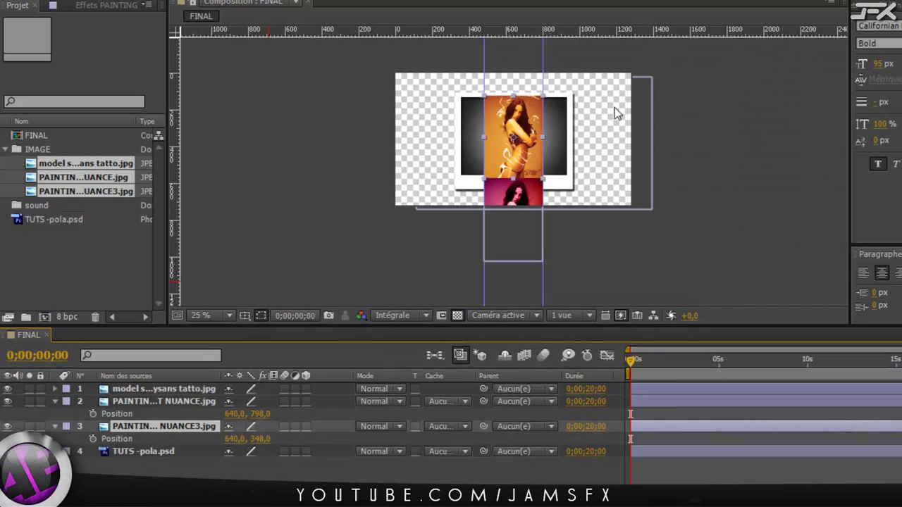
key(comma)
key(period)
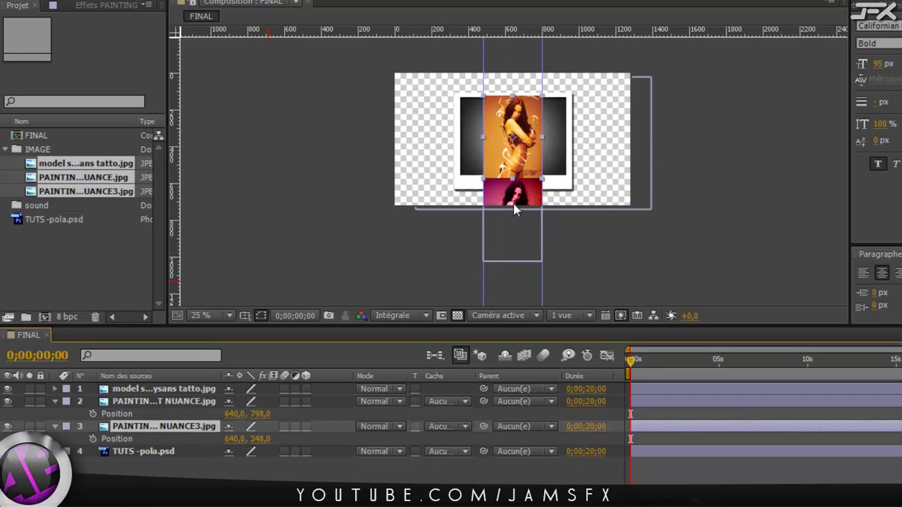
drag(258, 438, 901, 381)
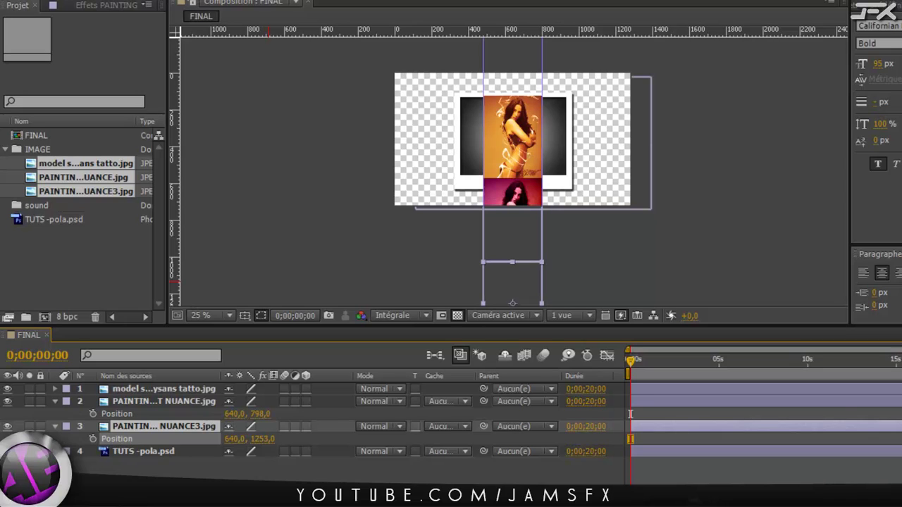
key(Return)
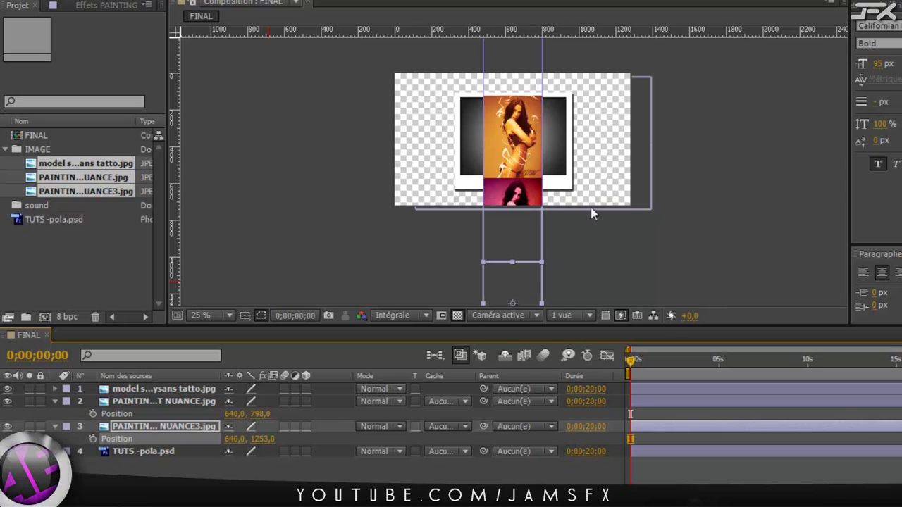
click(55, 401)
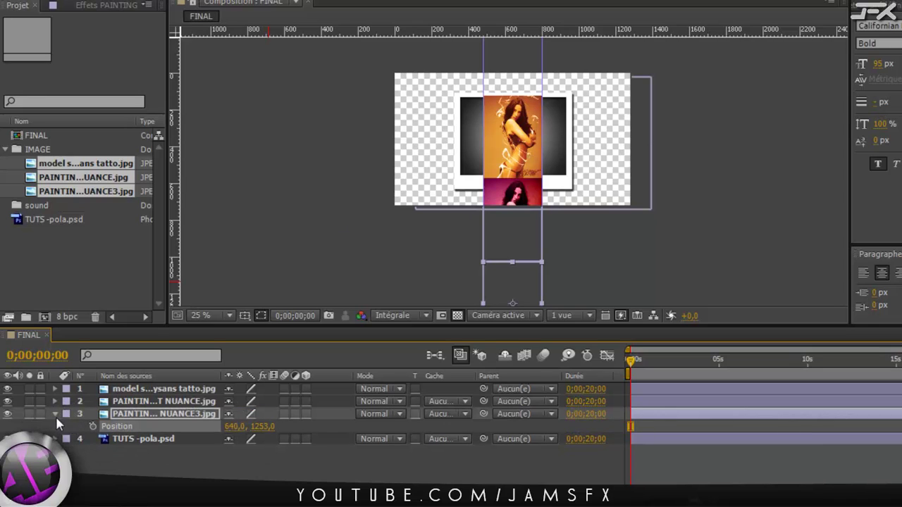
click(56, 415)
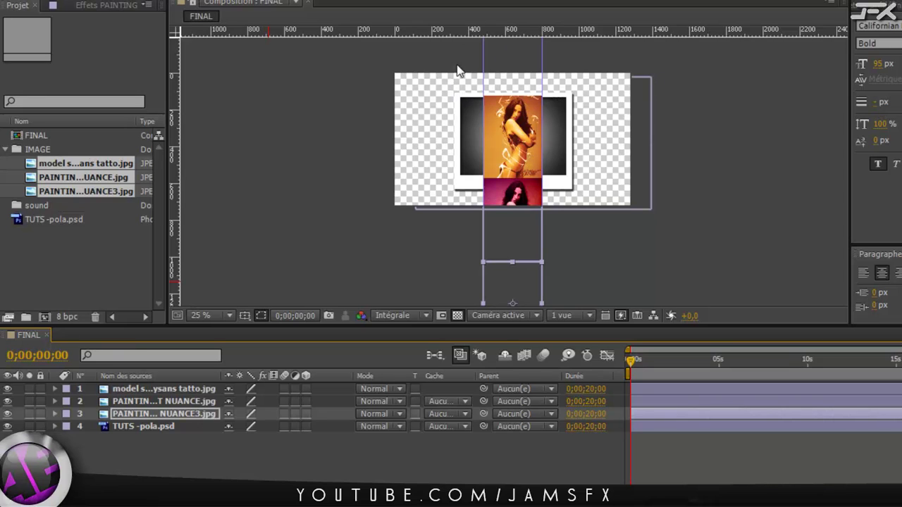
Step: Precompose the three picture layers into a new composition named Image, transferring all attributes and opening it
click(160, 395)
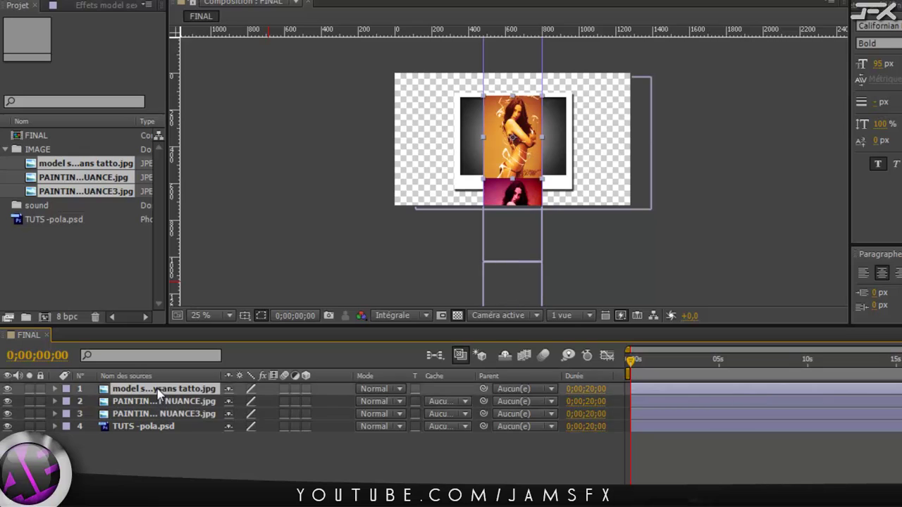
shift+click(159, 414)
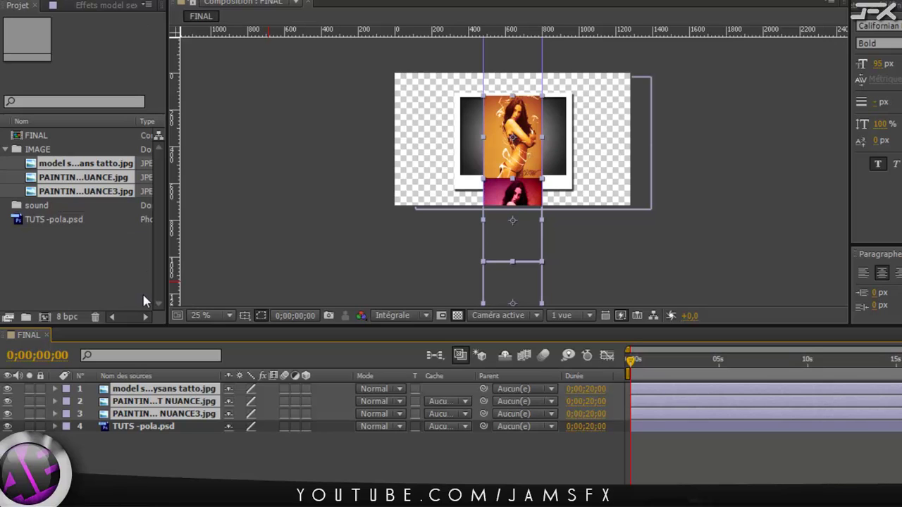
key(ctrl+shift+c)
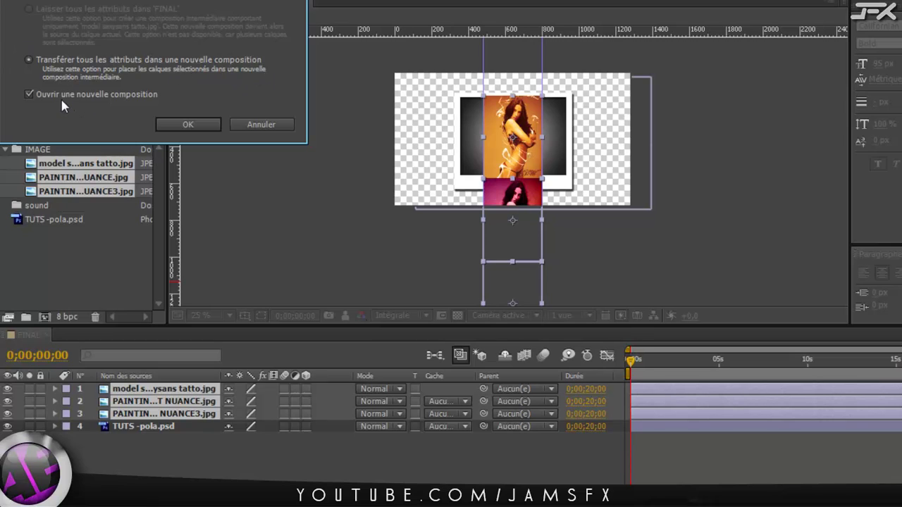
click(187, 124)
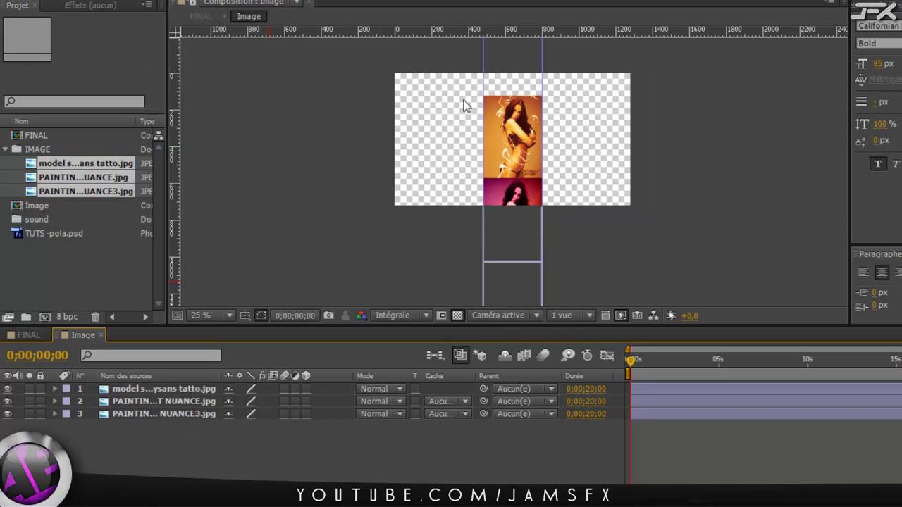
Step: Add a null object to the Image composition and parent all three picture layers to it
right_click(143, 441)
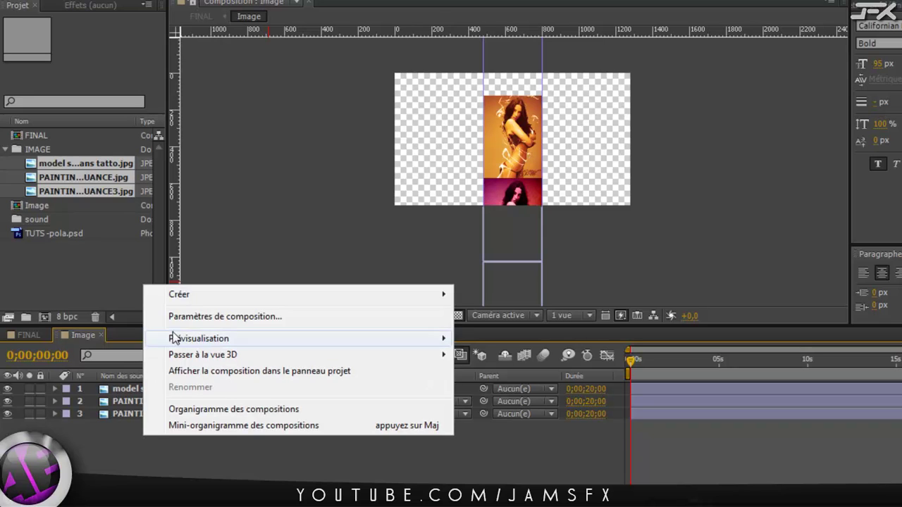
mouse_move(203, 299)
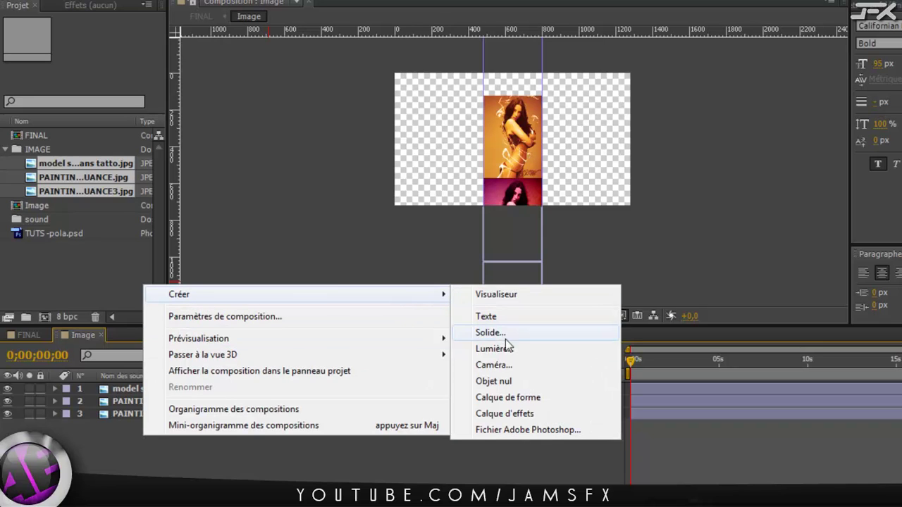
click(500, 382)
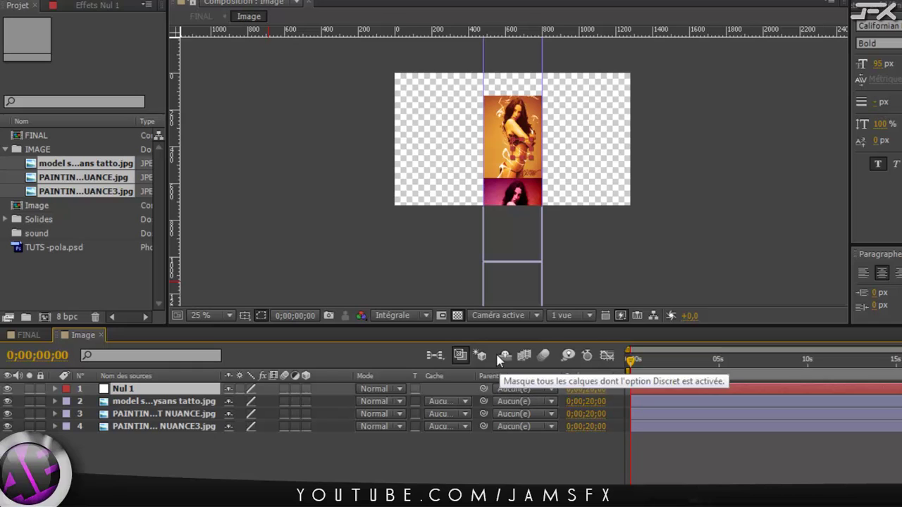
click(186, 451)
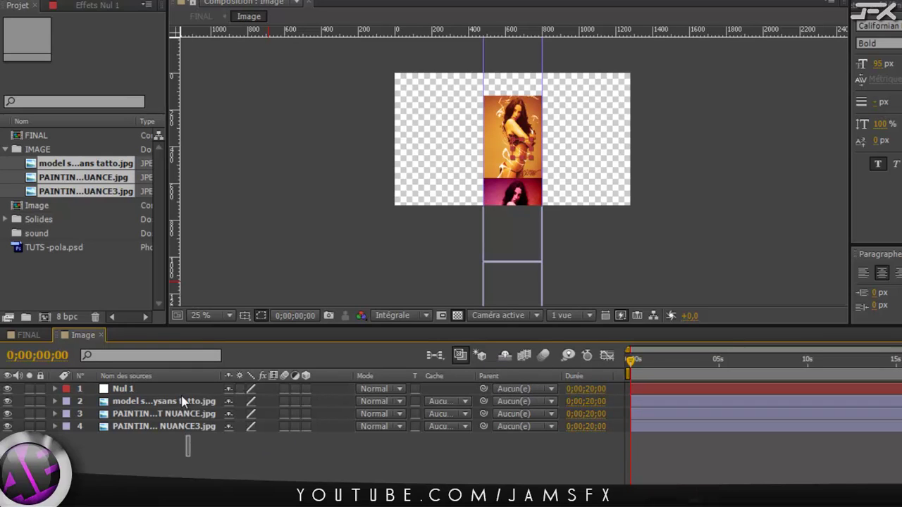
drag(179, 402, 180, 402)
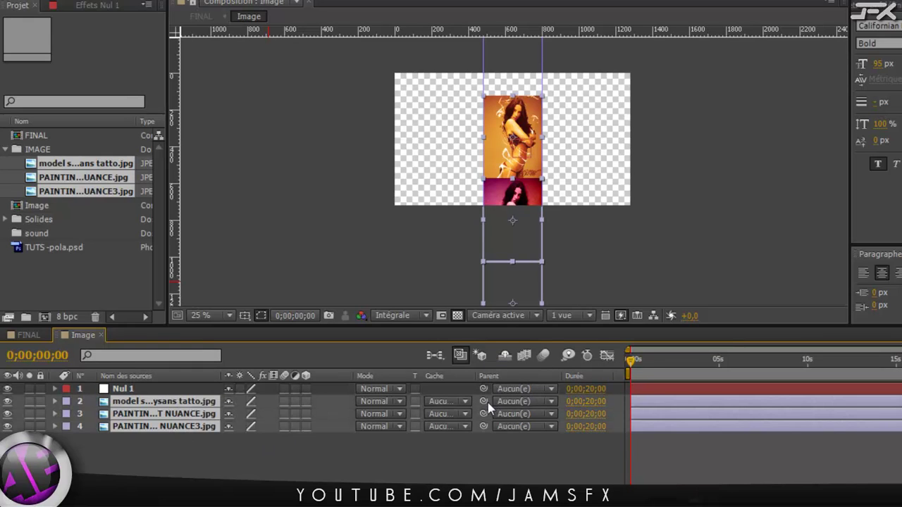
drag(483, 401, 138, 396)
Step: Place a horizontal guide along the boundary between the first and second pictures
key(period)
drag(553, 33, 585, 184)
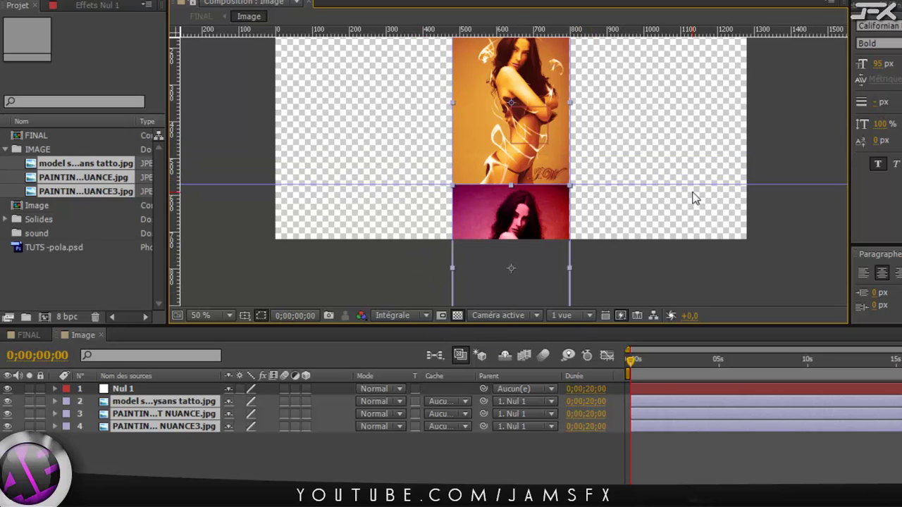
key(comma)
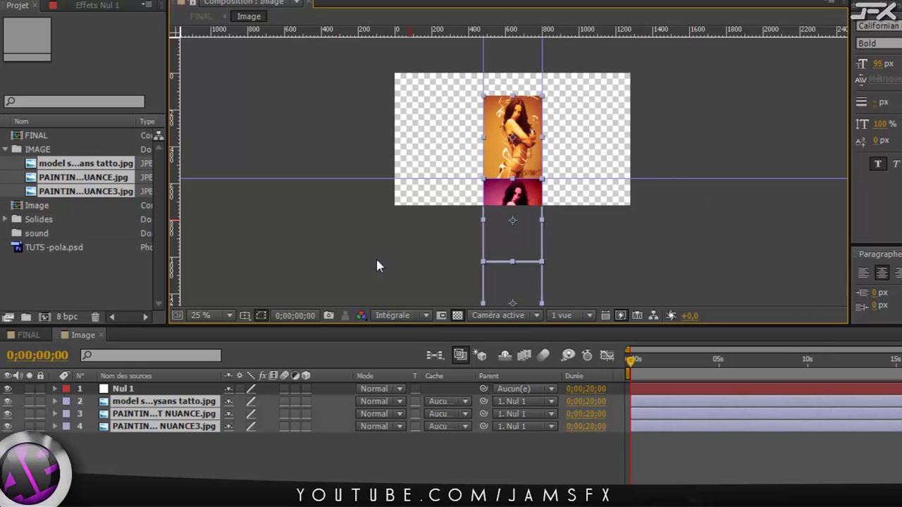
Step: Turn the null object and the three picture layers into 3D layers
click(137, 392)
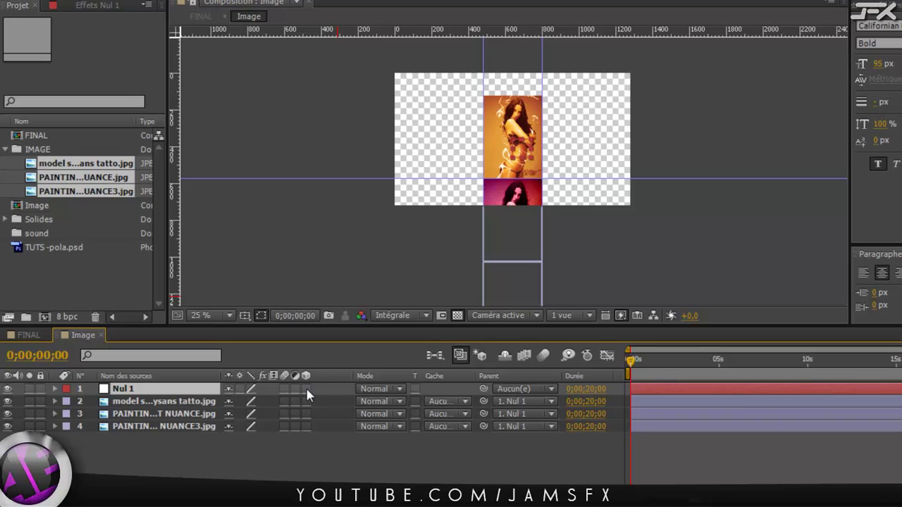
drag(307, 392, 306, 435)
Step: Set the current time of the Image composition to 0;00;02;00
click(631, 361)
drag(631, 361, 644, 361)
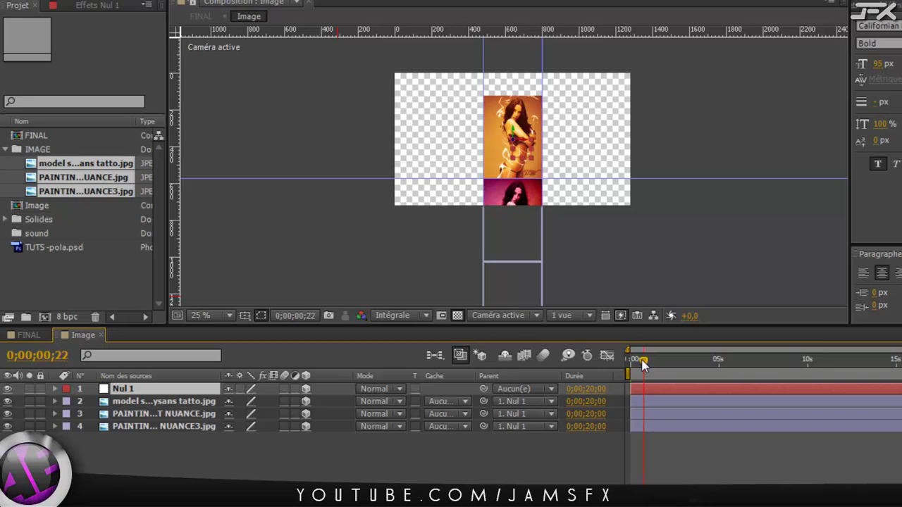
click(51, 356)
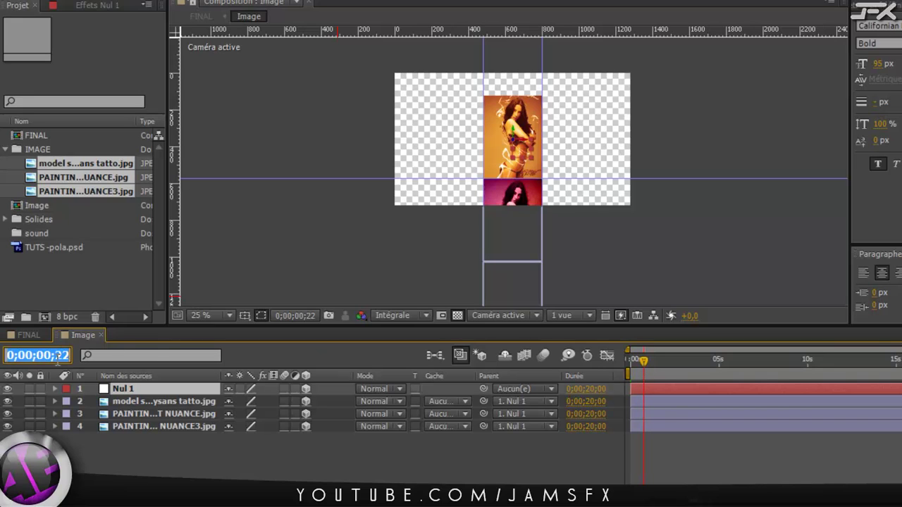
drag(69, 356, 56, 356)
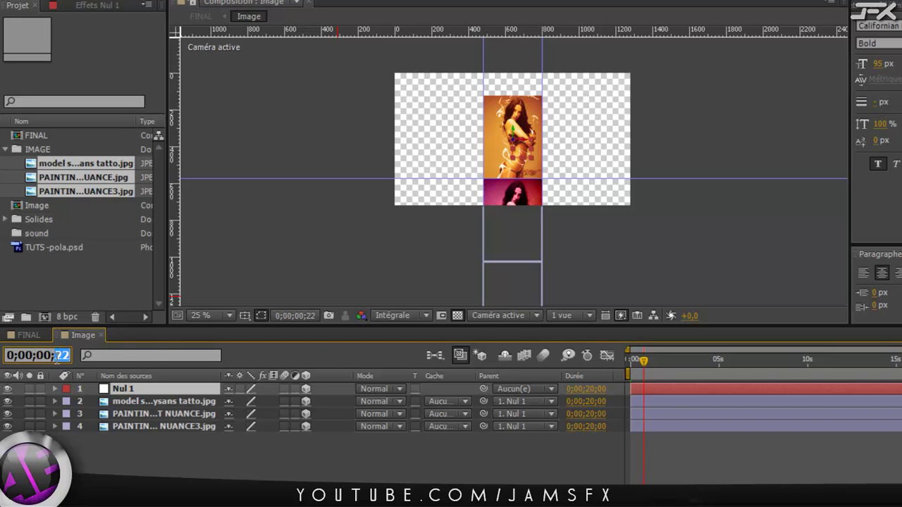
text(0)
drag(52, 358, 48, 357)
text(2)
key(Return)
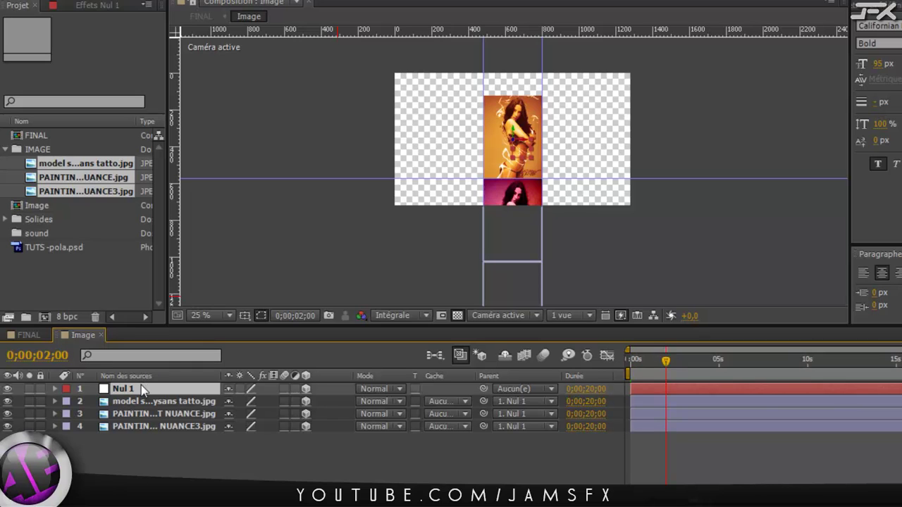
Step: Keyframe the null's position at 0;00;02;00, and at 0;00;03;05 raise it to Y -91 so the second picture meets the horizontal guide
key(p)
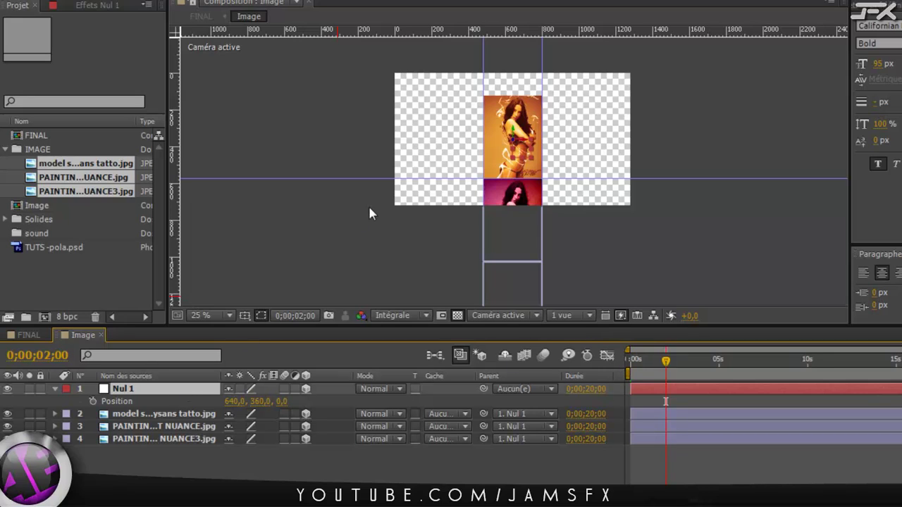
click(93, 401)
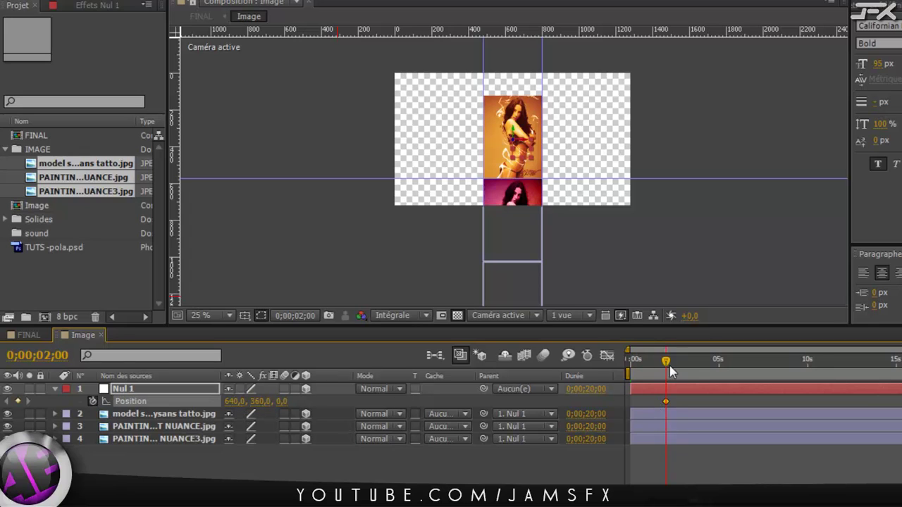
drag(667, 365, 706, 369)
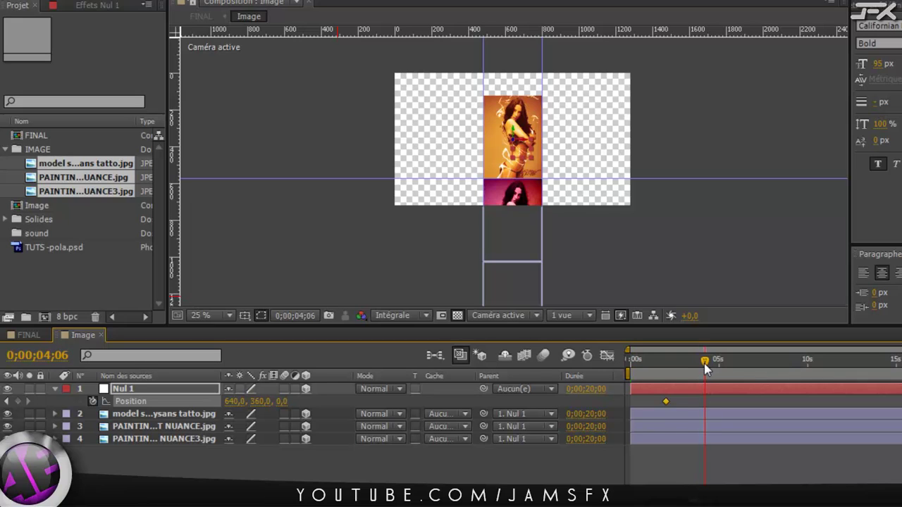
mouse_move(706, 369)
mouse_down()
mouse_move(673, 371)
mouse_move(689, 372)
mouse_up()
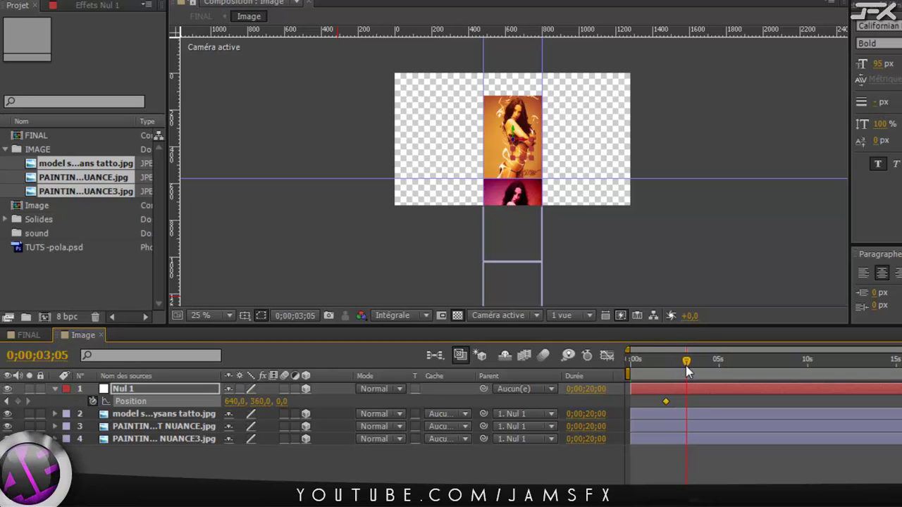
drag(260, 405, 145, 401)
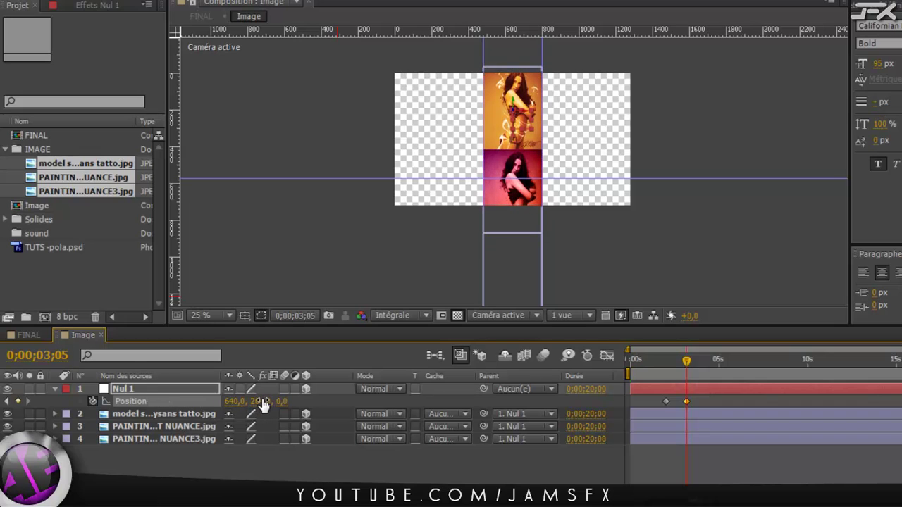
drag(262, 402, 239, 402)
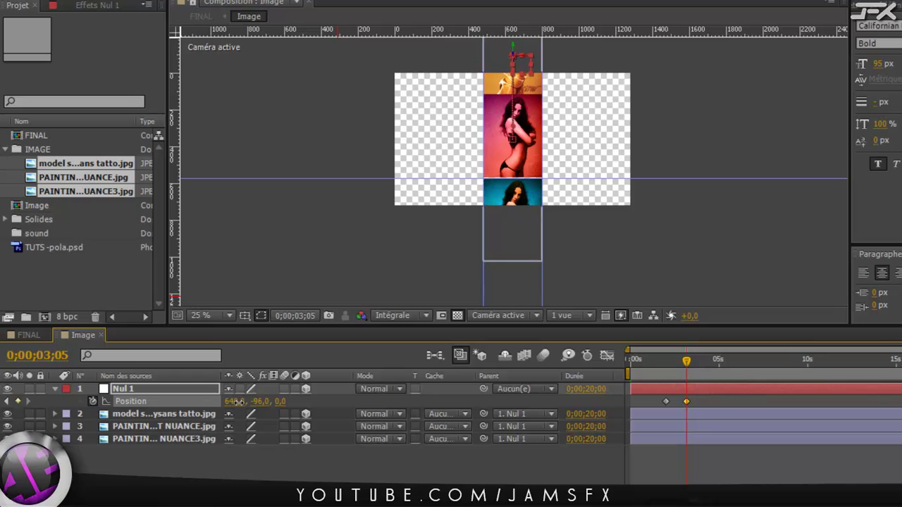
scroll(538, 201, up, 2)
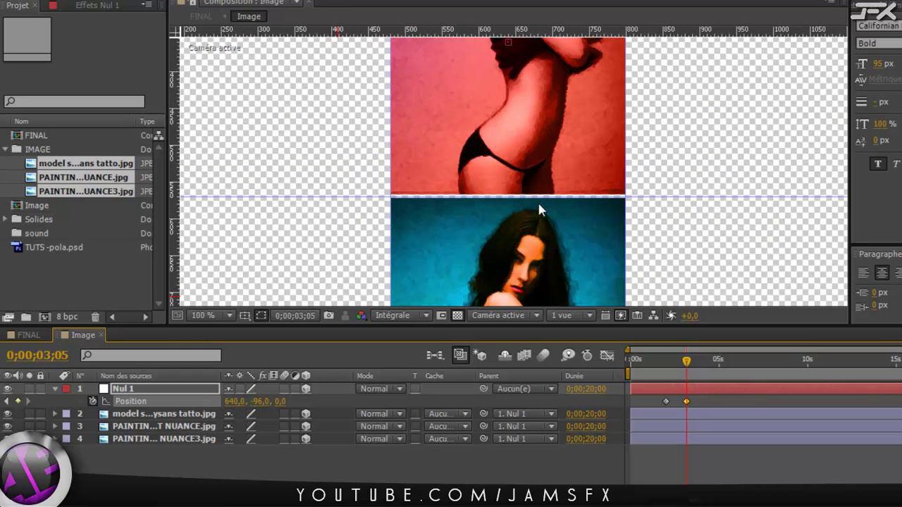
scroll(537, 200, up, 1)
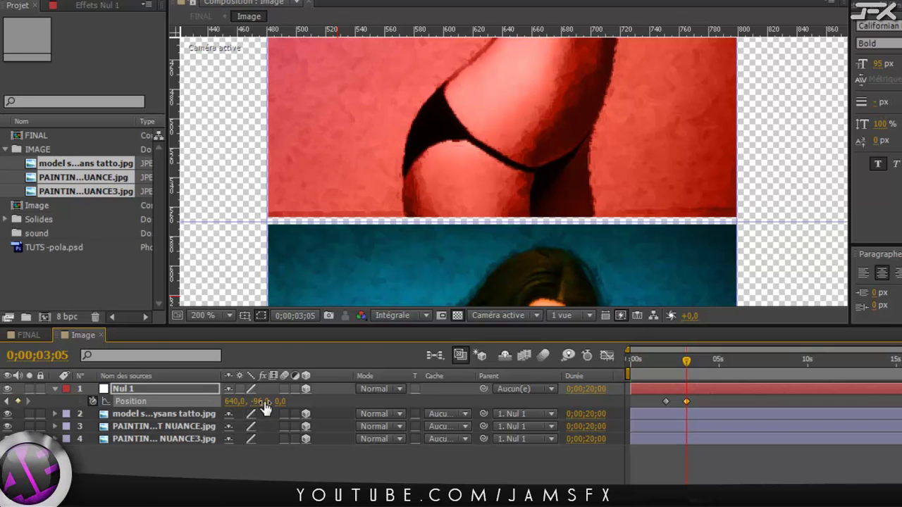
mouse_move(263, 401)
mouse_down()
mouse_move(273, 401)
mouse_move(266, 401)
mouse_up()
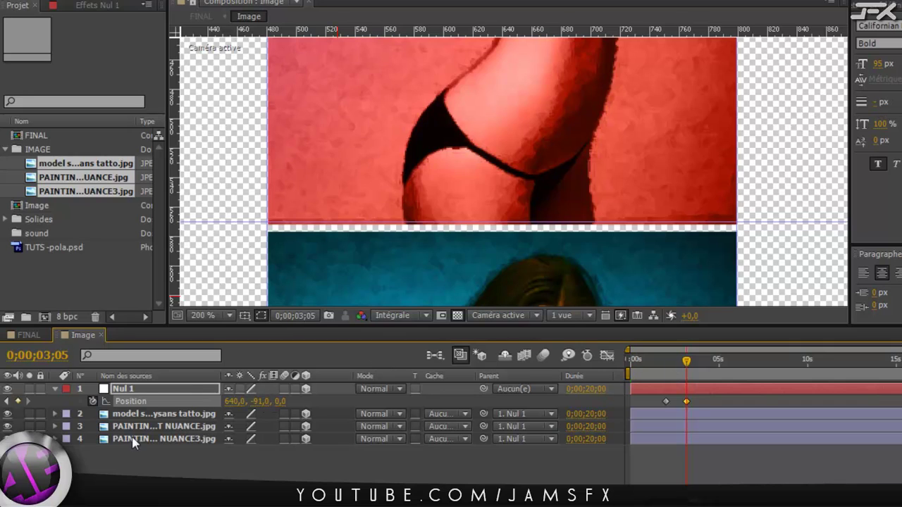
Step: Nudge the third picture layer up until its top edge closes the gap below the second picture
click(134, 440)
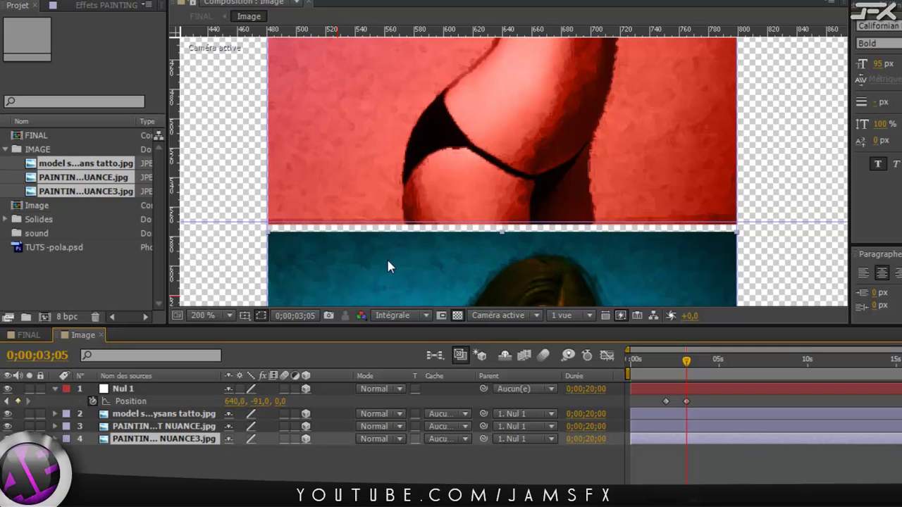
key(Up)
key(Up)
key(Up)
key(Up)
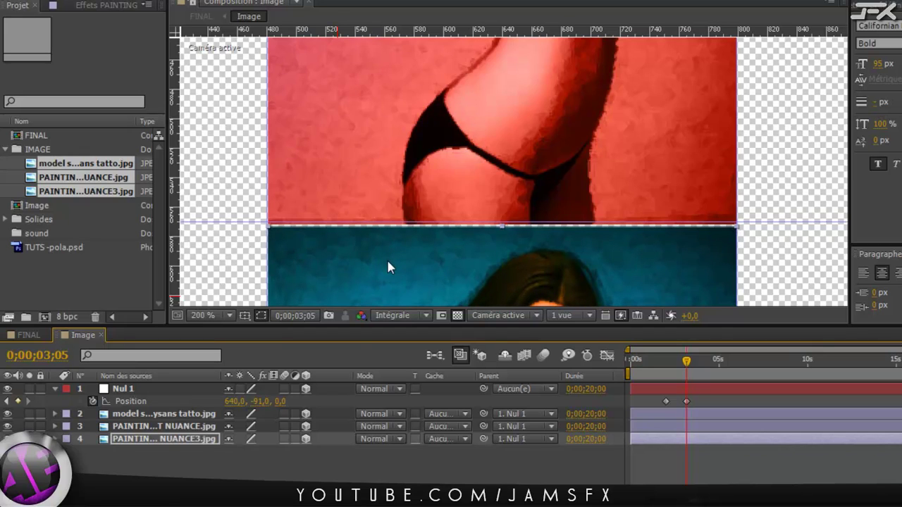
key(Up)
key(Up)
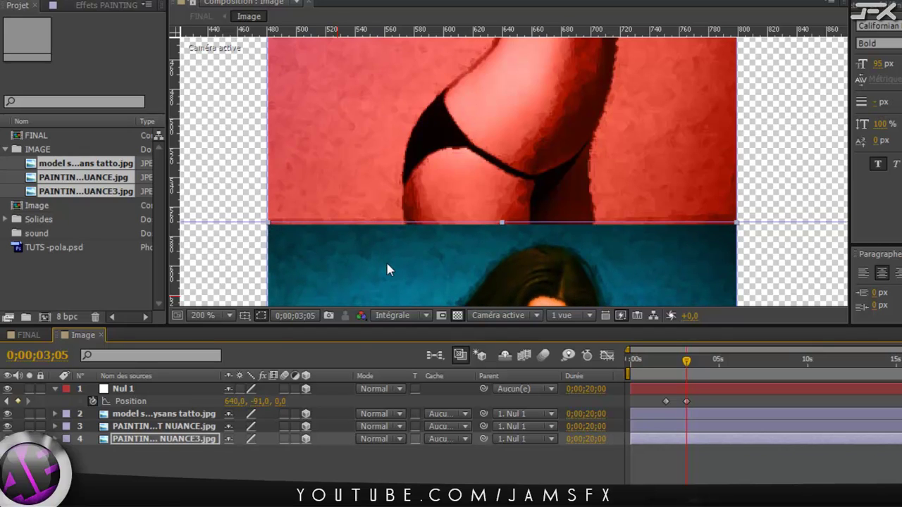
key(Up)
key(Up)
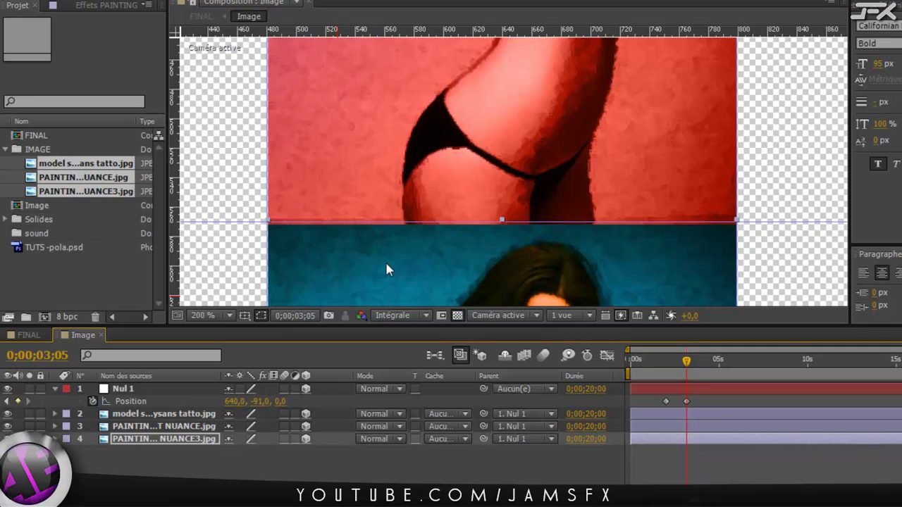
key(Down)
key(Down)
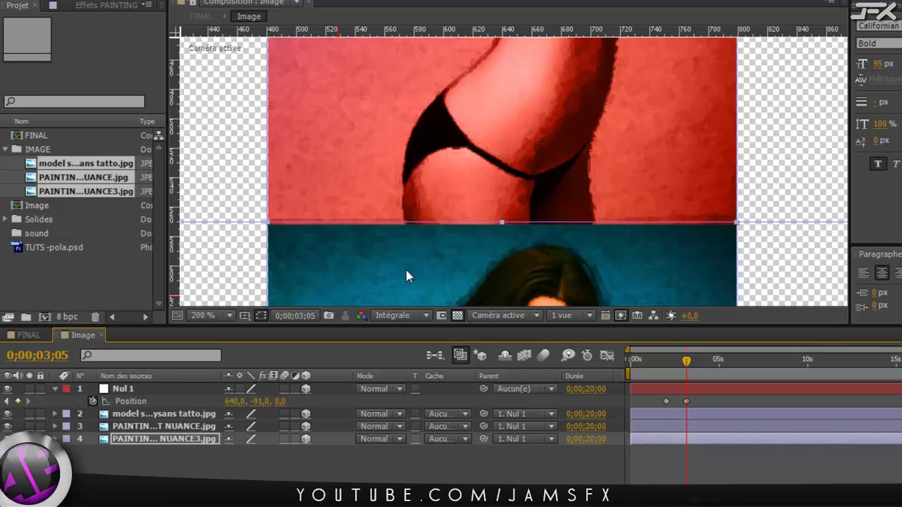
key(comma)
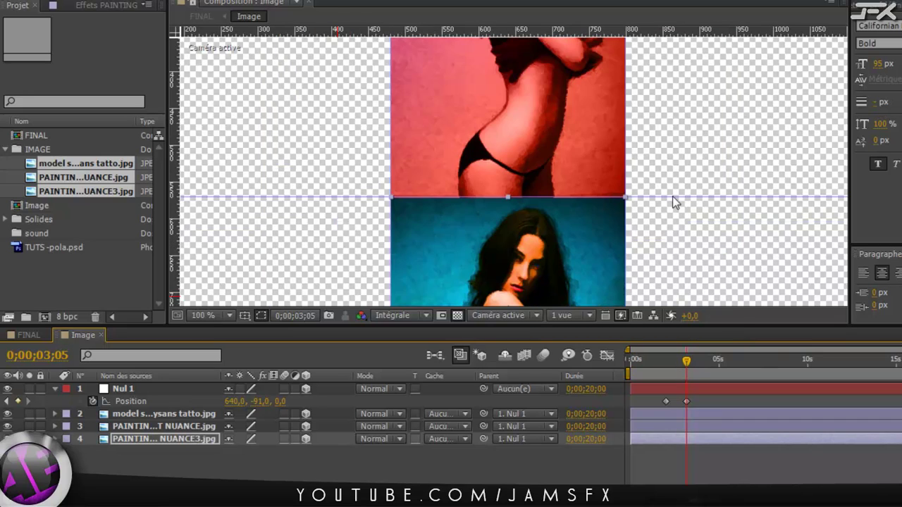
key(comma)
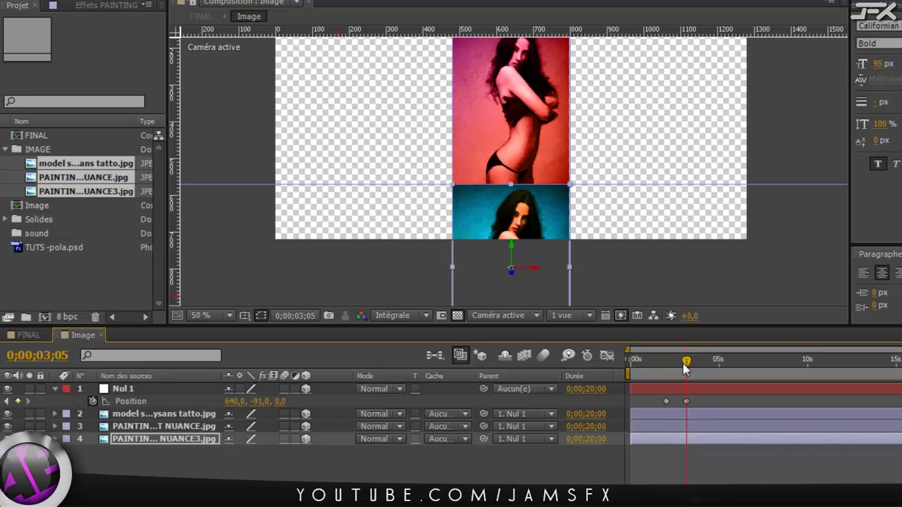
Step: Review the first slide, and add a position keyframe for the null at 0;00;05;00 holding its current value
drag(687, 361, 657, 361)
key(comma)
key(period)
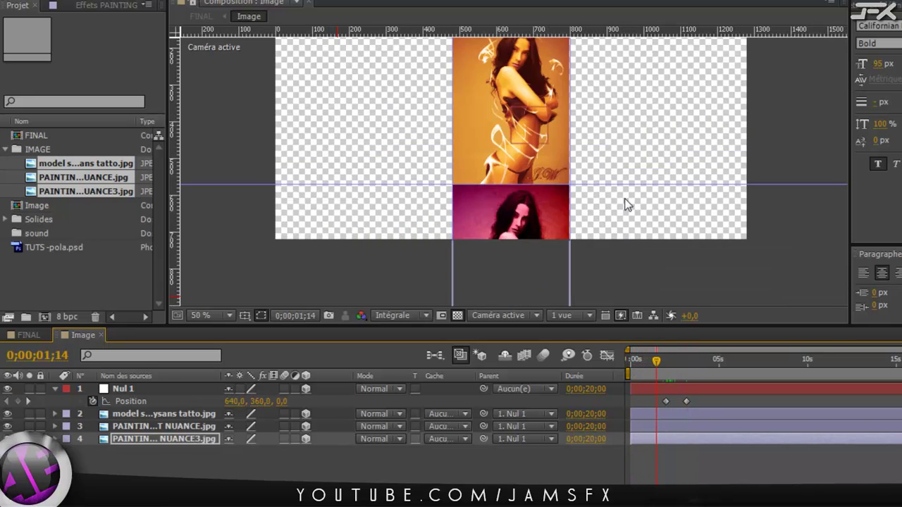
drag(534, 121, 548, 176)
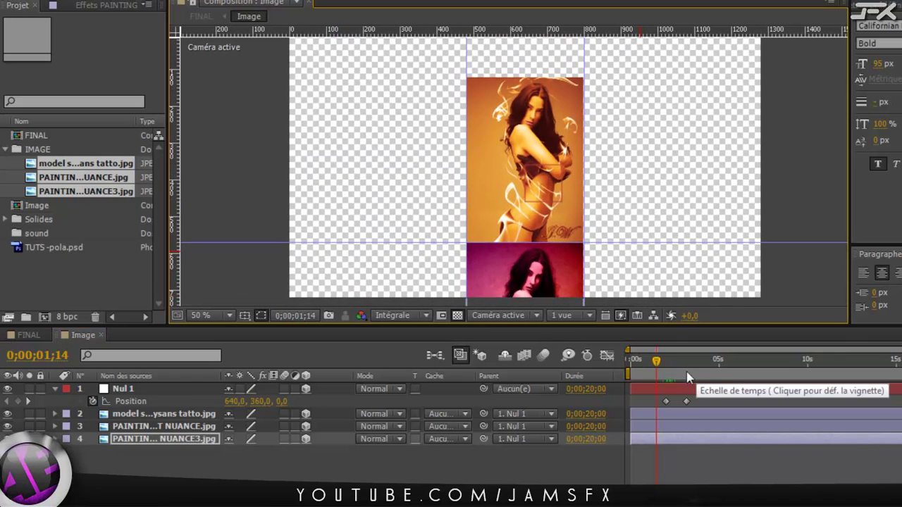
drag(656, 361, 718, 367)
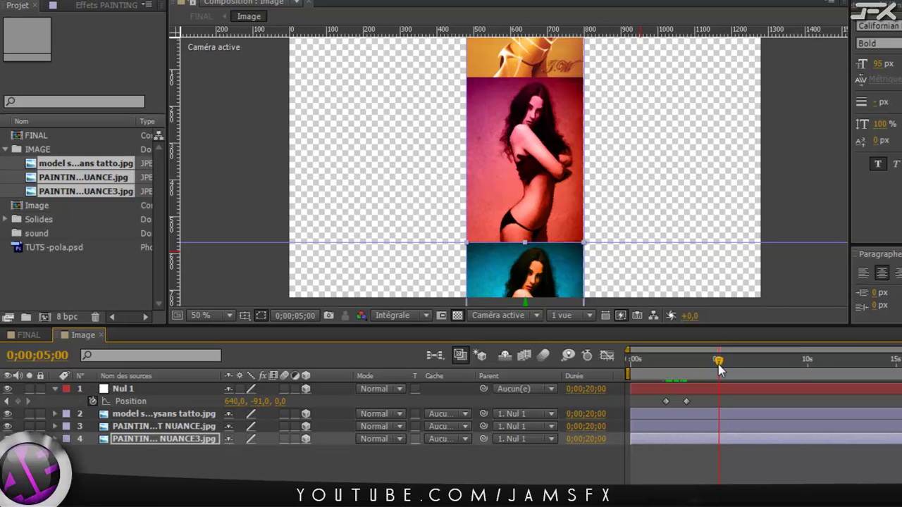
click(17, 401)
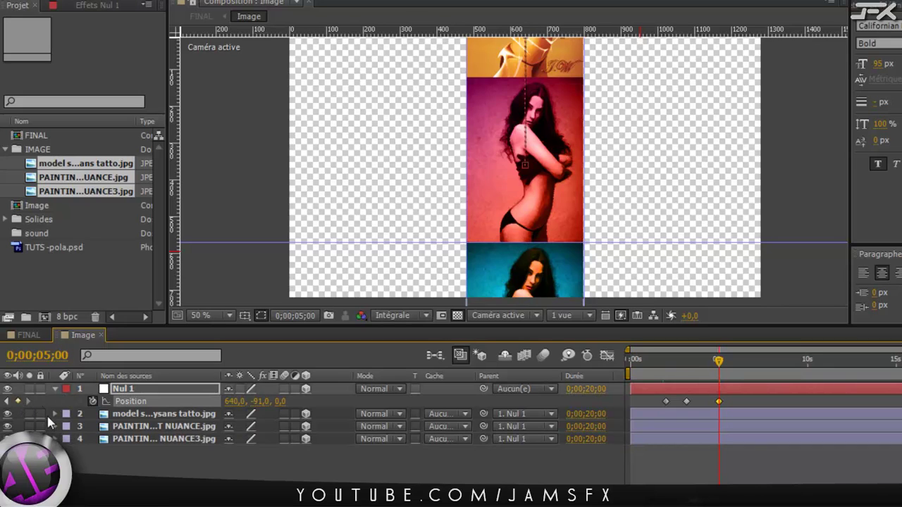
Step: At 0;00;06;06, raise the null to Y -539 so the third picture's bottom edge meets the guide, and review the animation back to the start
drag(719, 364, 742, 375)
key(comma)
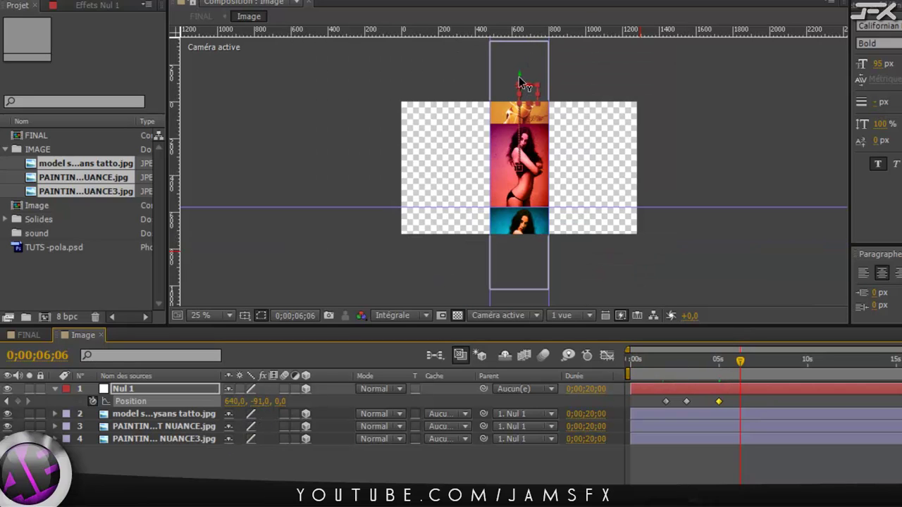
drag(519, 80, 519, 53)
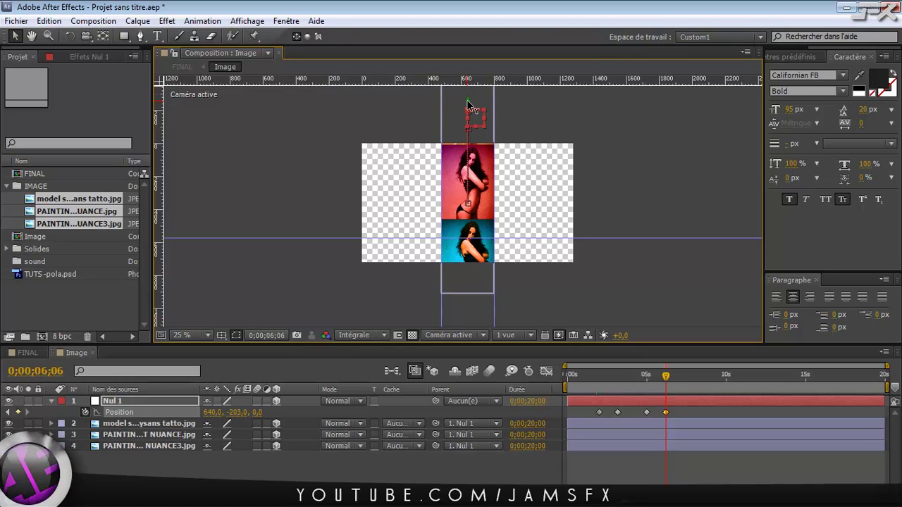
drag(468, 105, 467, 45)
scroll(473, 215, up, 4)
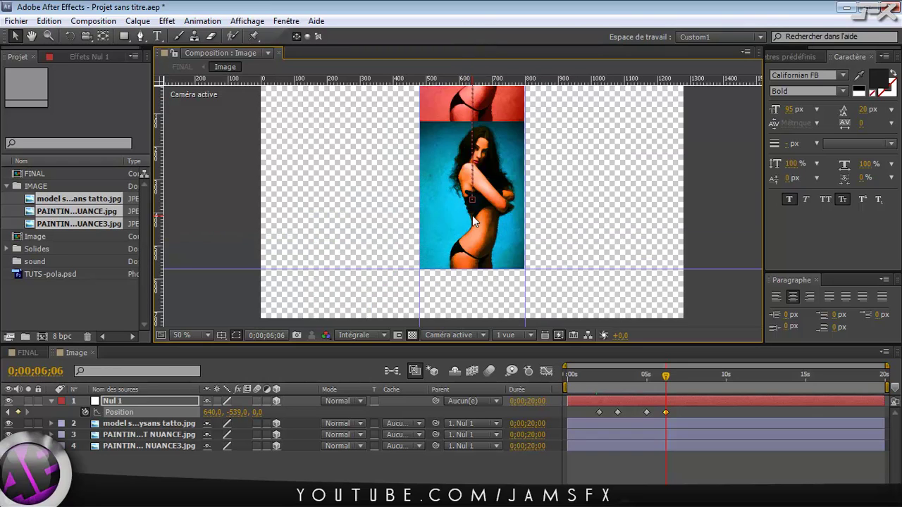
key(space)
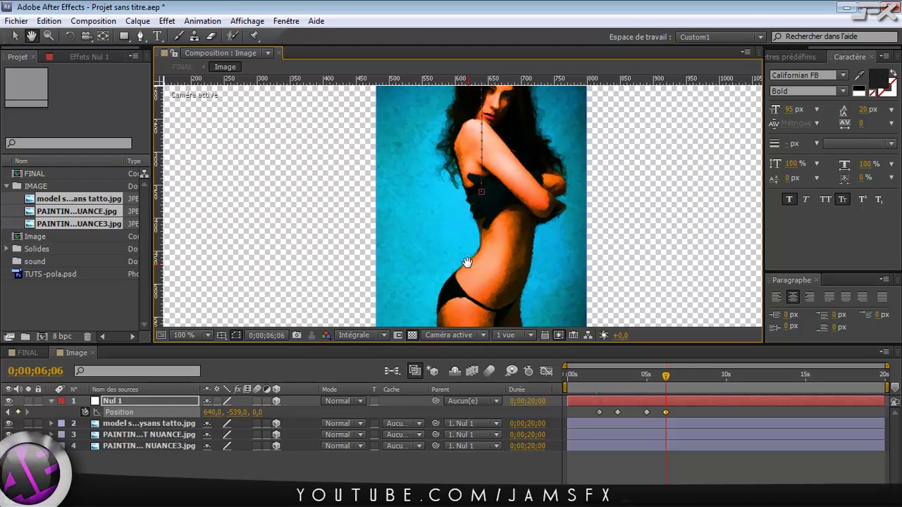
drag(476, 249, 462, 182)
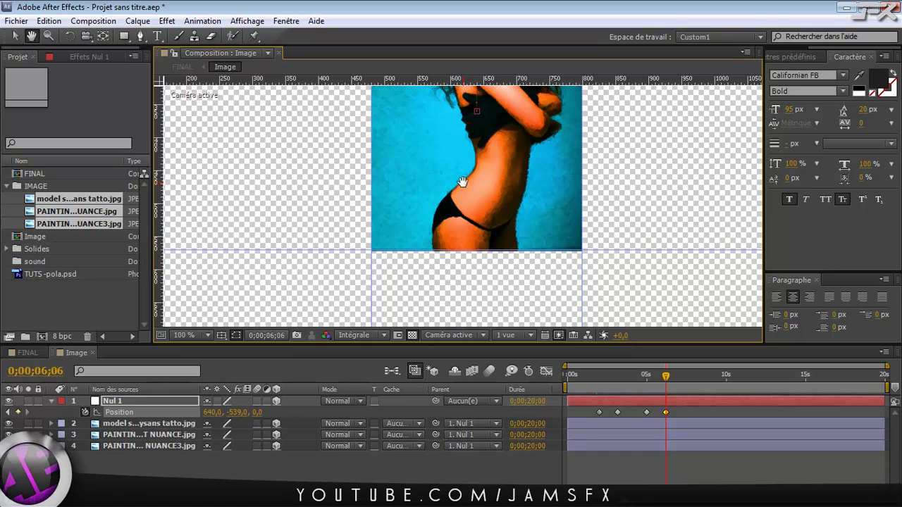
scroll(506, 207, down, 4)
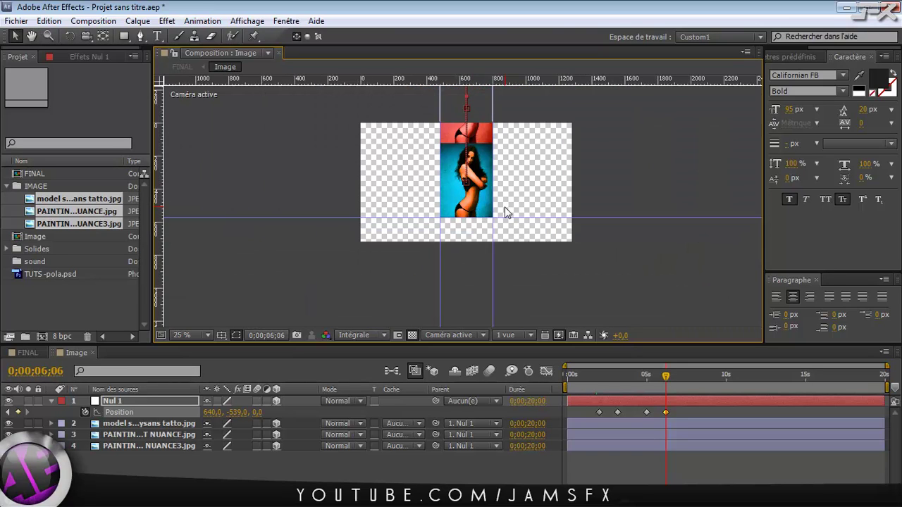
drag(667, 379, 640, 387)
drag(598, 383, 554, 382)
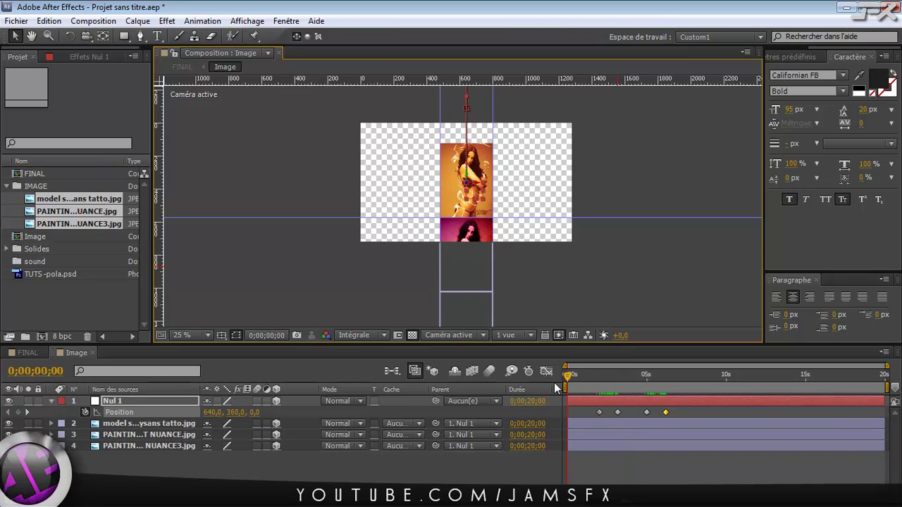
Step: Switch to the FINAL composition and examine how the picture strip sits over the polaroid frame
click(27, 353)
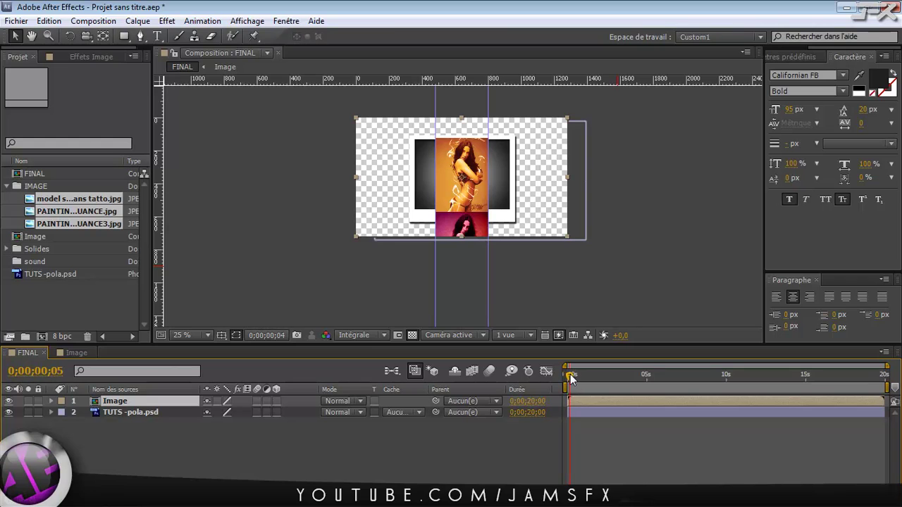
drag(570, 374, 584, 375)
key(period)
key(period)
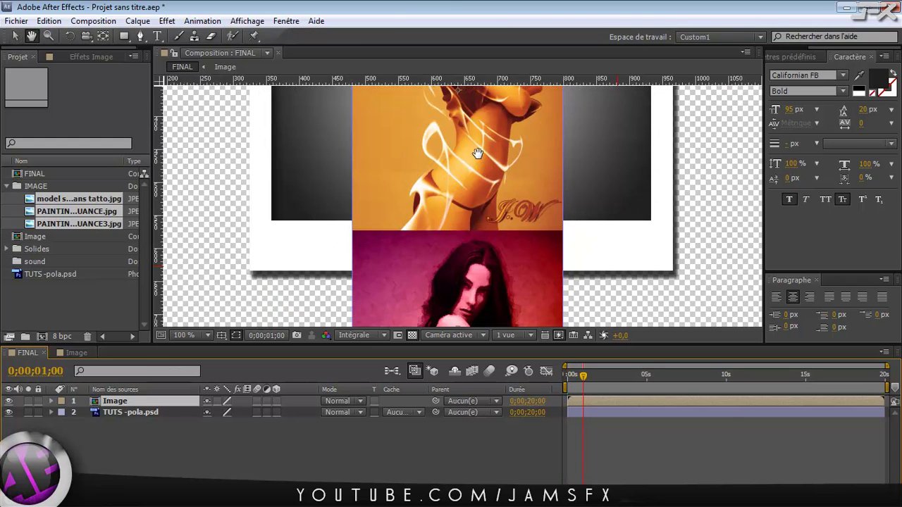
key(comma)
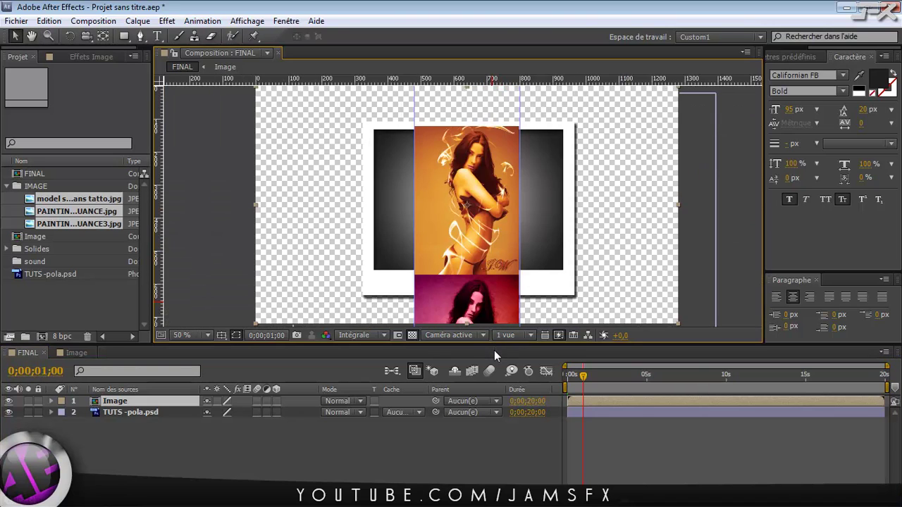
drag(494, 346, 494, 406)
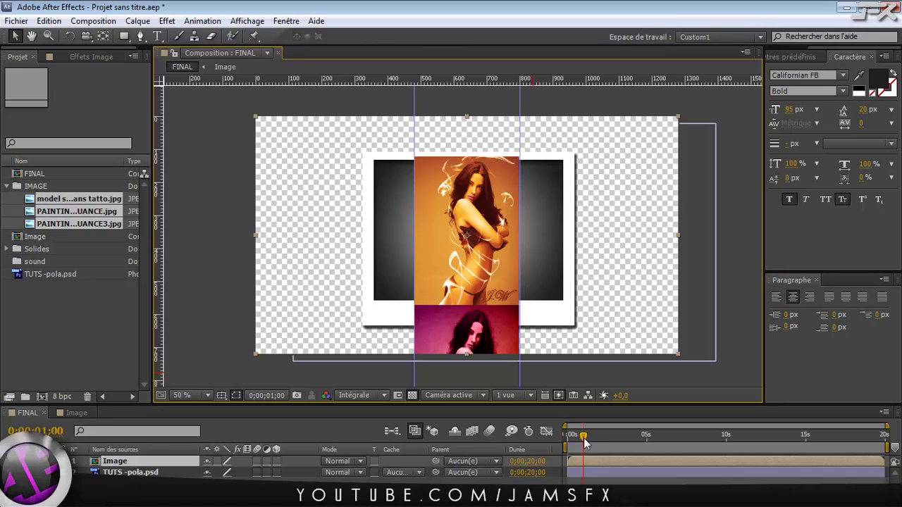
mouse_move(582, 440)
mouse_down()
mouse_move(674, 442)
mouse_move(567, 445)
mouse_up()
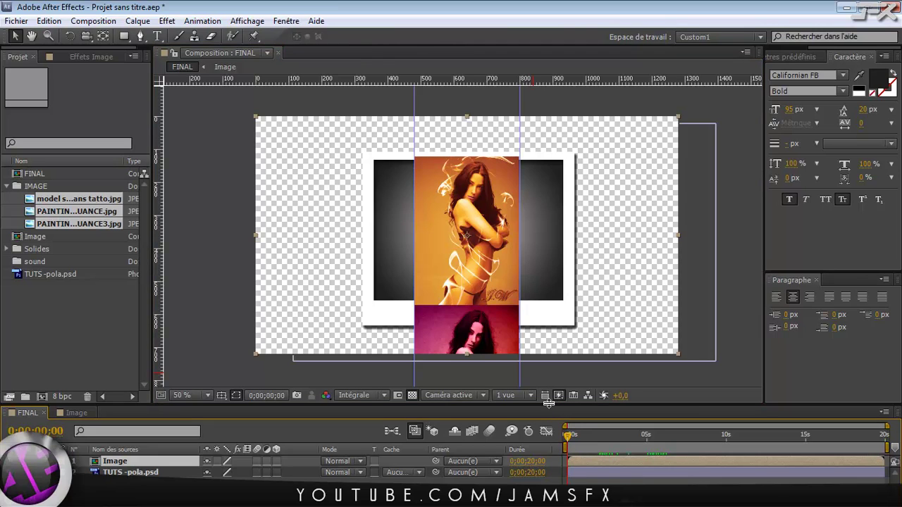
drag(548, 402, 547, 381)
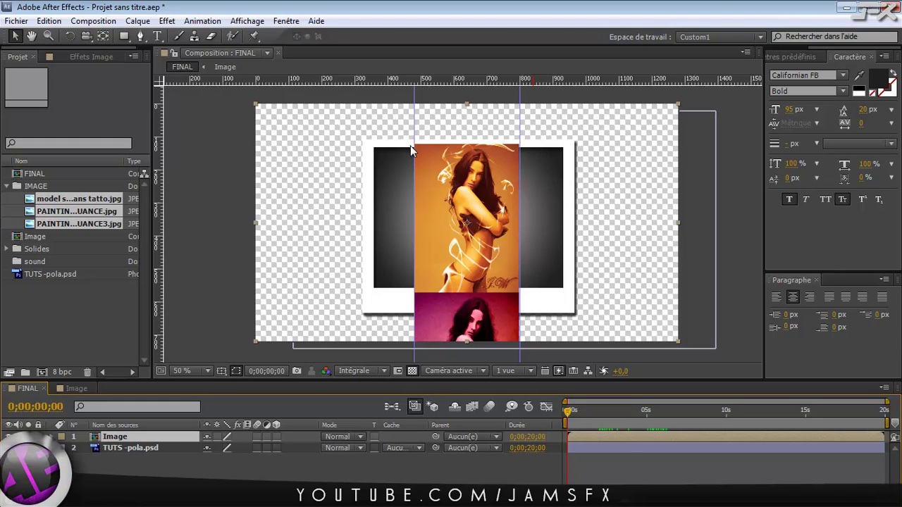
Step: At 0;00;02;05, draw a rectangular mask on the Image layer from the frame opening's lower edge downward and set its mode to Soustraction
drag(571, 414, 601, 417)
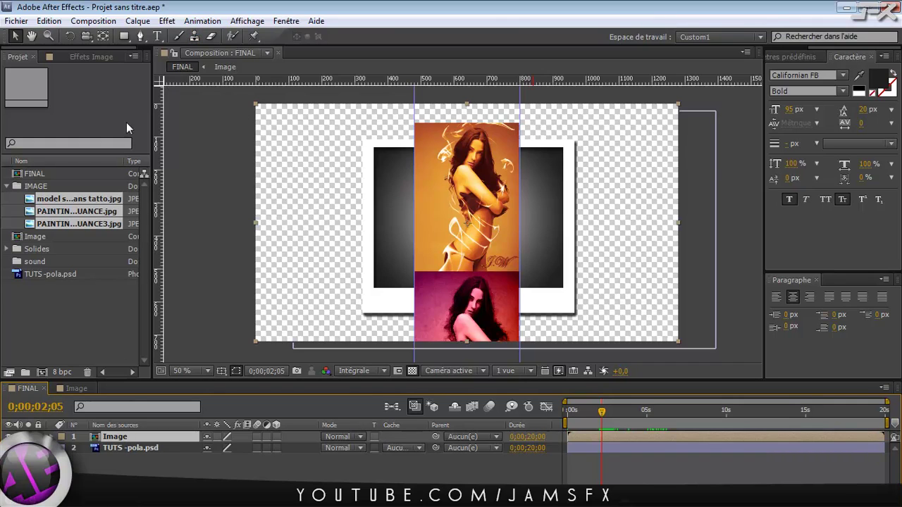
click(124, 36)
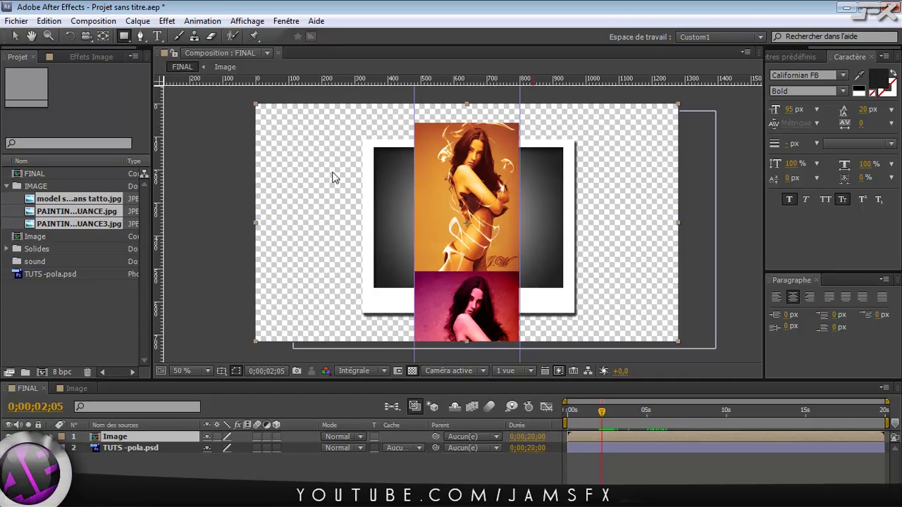
key(period)
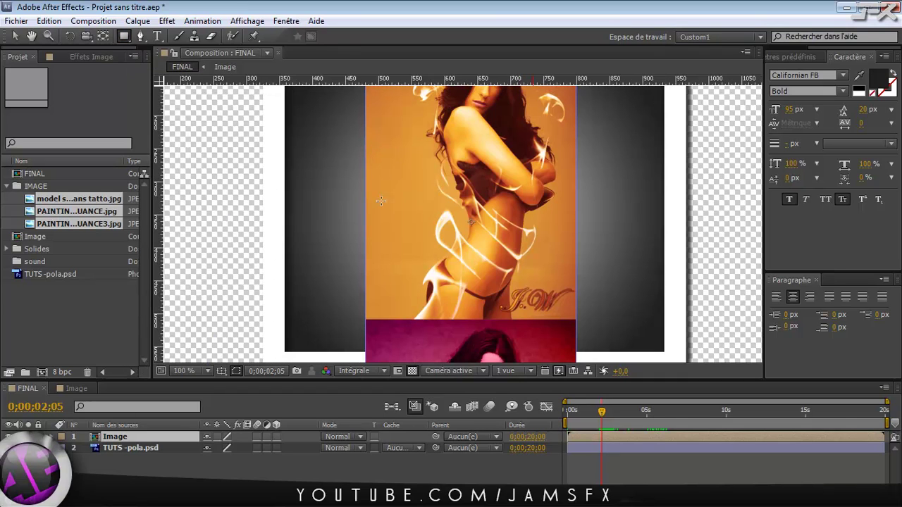
key(h)
drag(418, 305, 419, 133)
key(q)
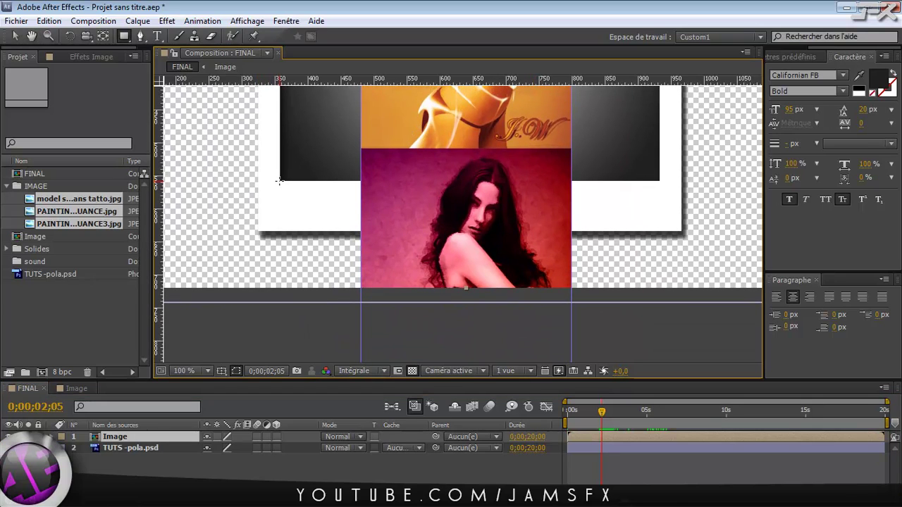
mouse_move(280, 180)
mouse_down()
mouse_move(684, 237)
mouse_move(645, 289)
mouse_up()
click(238, 458)
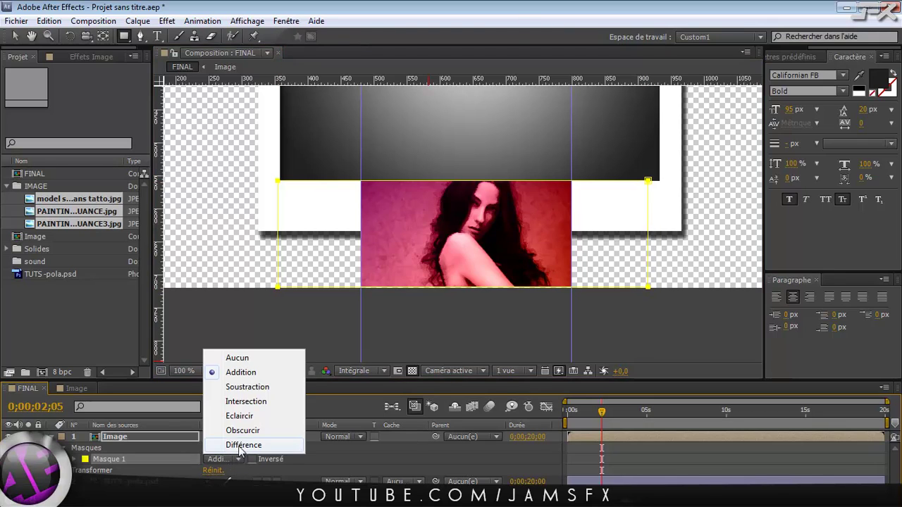
click(238, 387)
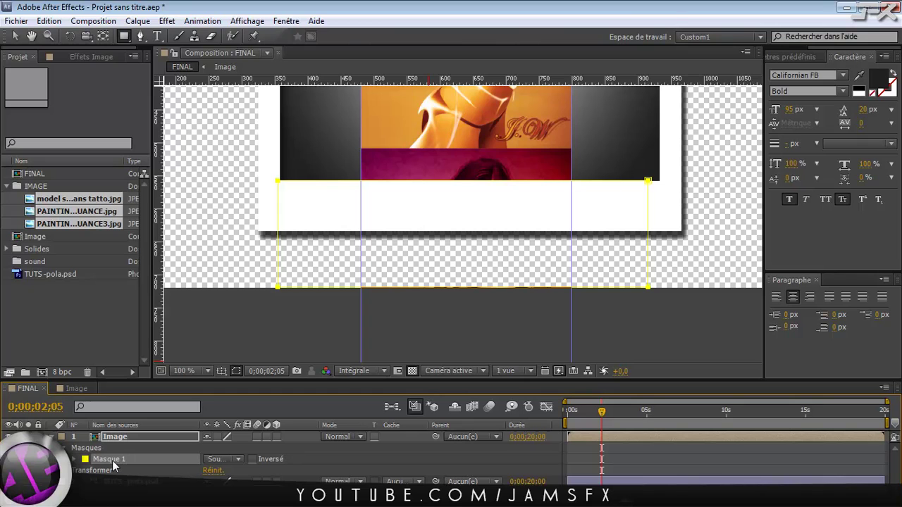
Step: Draw a second rectangular mask on the Image layer covering the area above the frame opening and set its mode to Soustraction
key(h)
drag(437, 134, 443, 400)
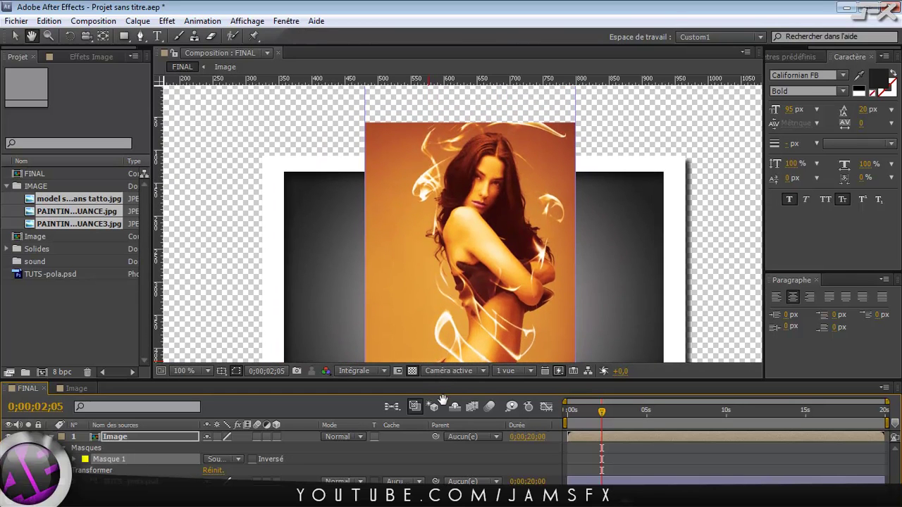
key(q)
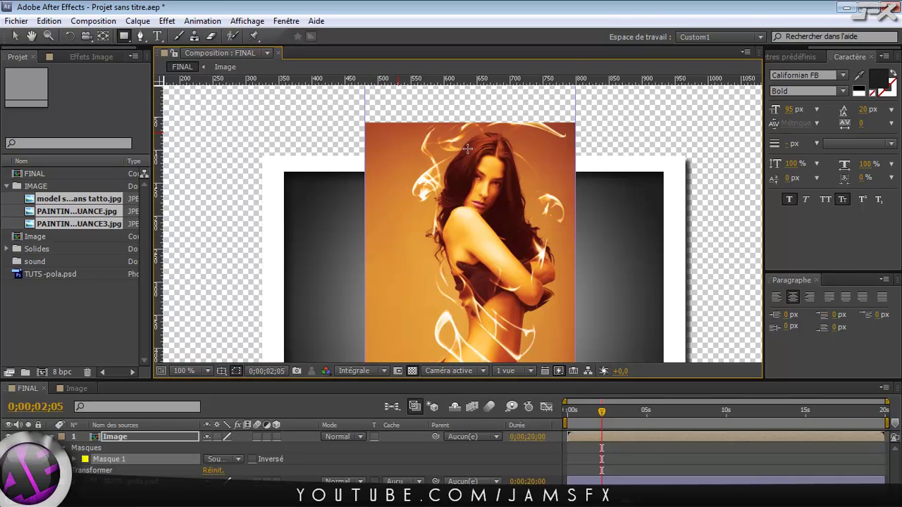
drag(466, 149, 464, 181)
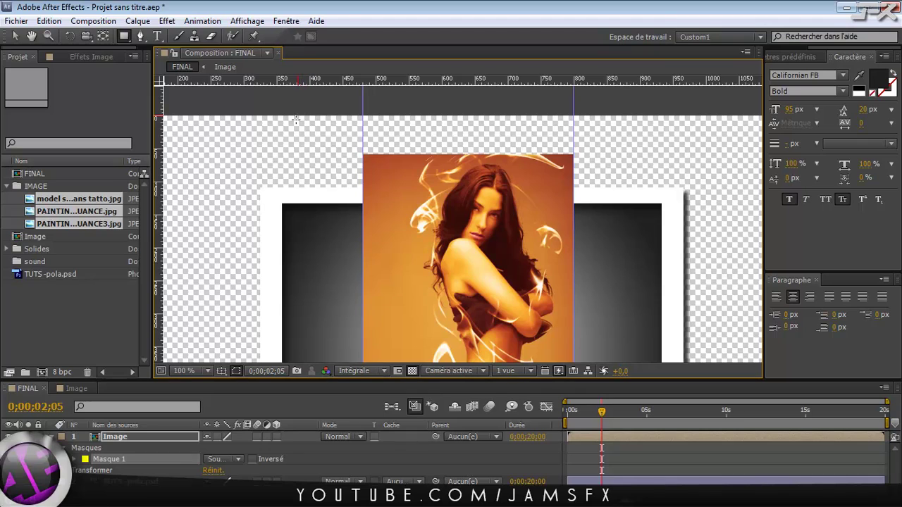
drag(272, 113, 665, 204)
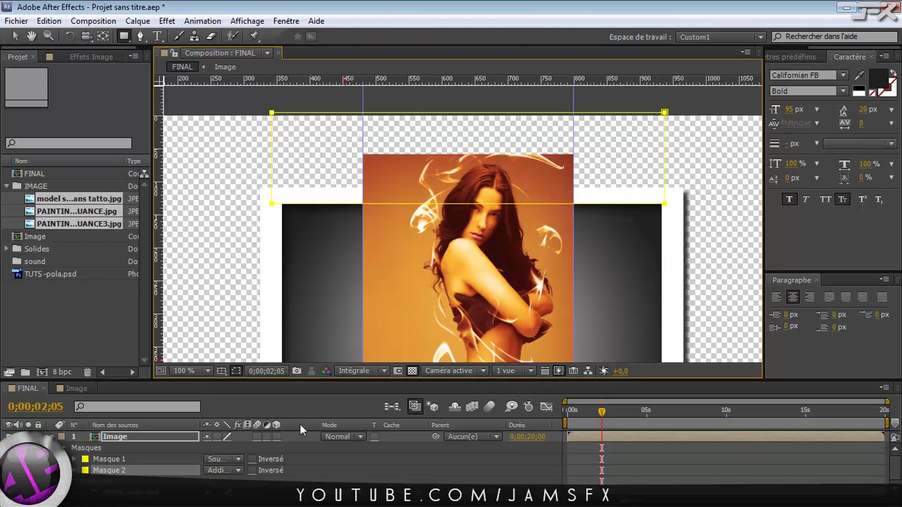
click(236, 471)
click(238, 400)
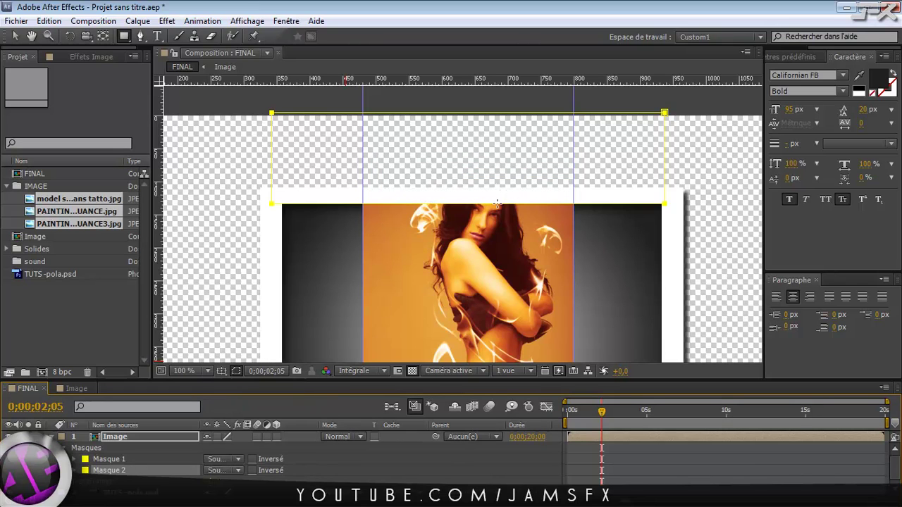
Step: Review how the masked picture strip slides inside the frame opening back to 0;00;00;14, and collapse the Image layer's properties
scroll(497, 204, down, 3)
scroll(499, 206, up, 3)
drag(465, 276, 463, 223)
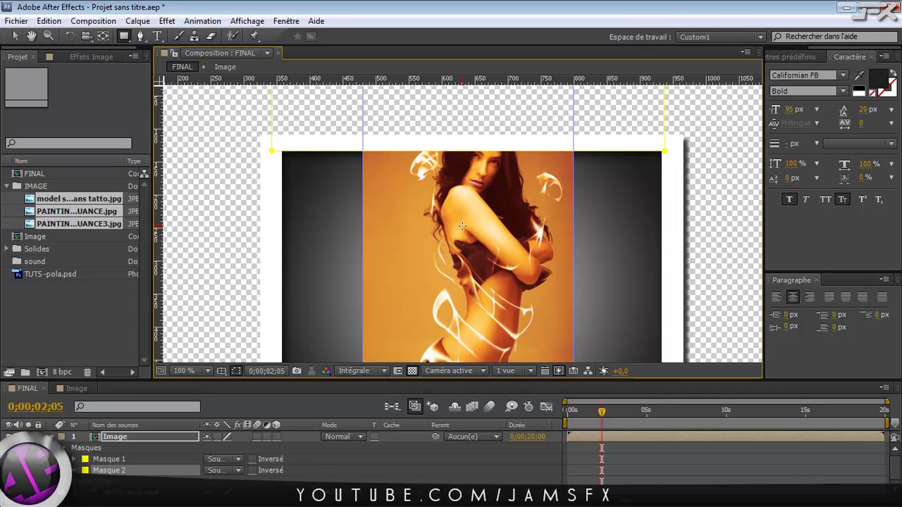
scroll(462, 226, down, 3)
drag(468, 289, 463, 254)
click(601, 413)
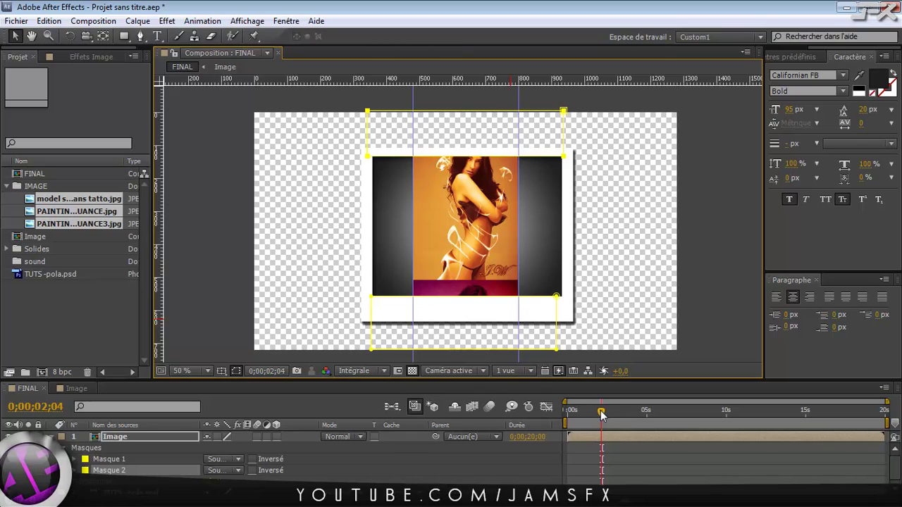
drag(601, 415, 578, 428)
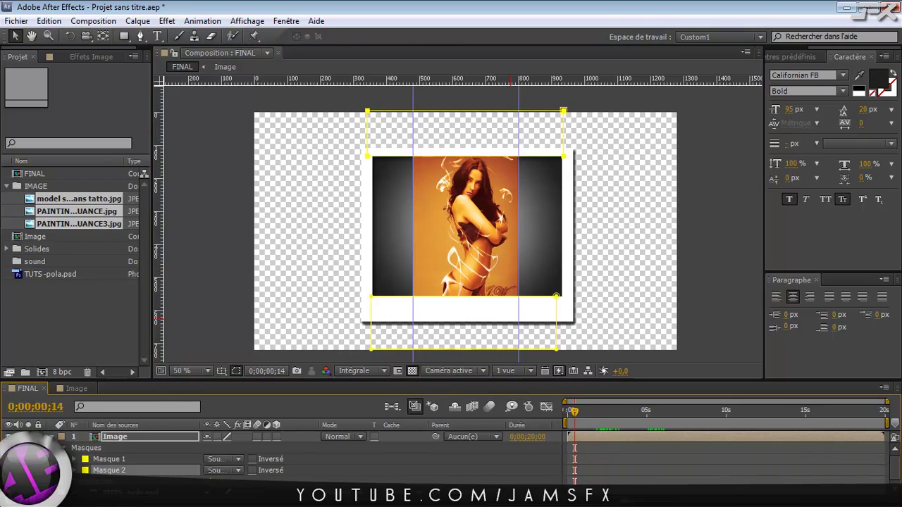
click(57, 437)
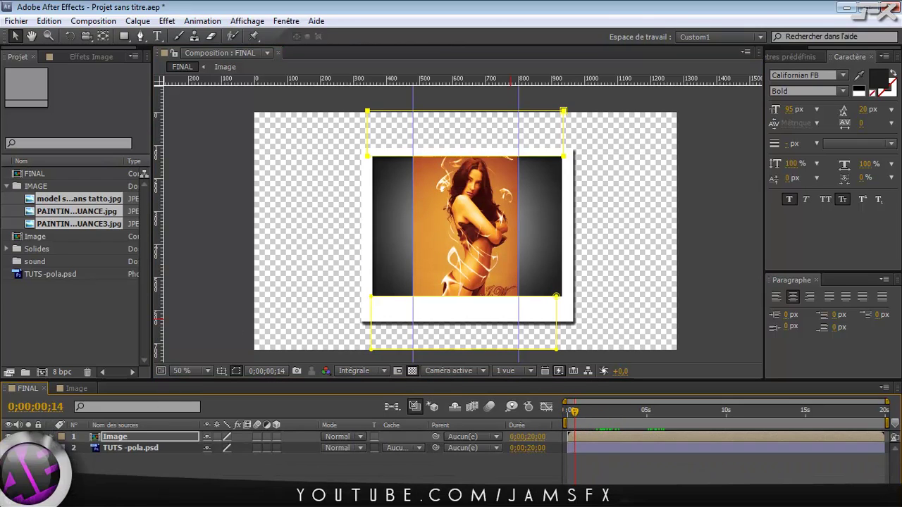
right_click(124, 445)
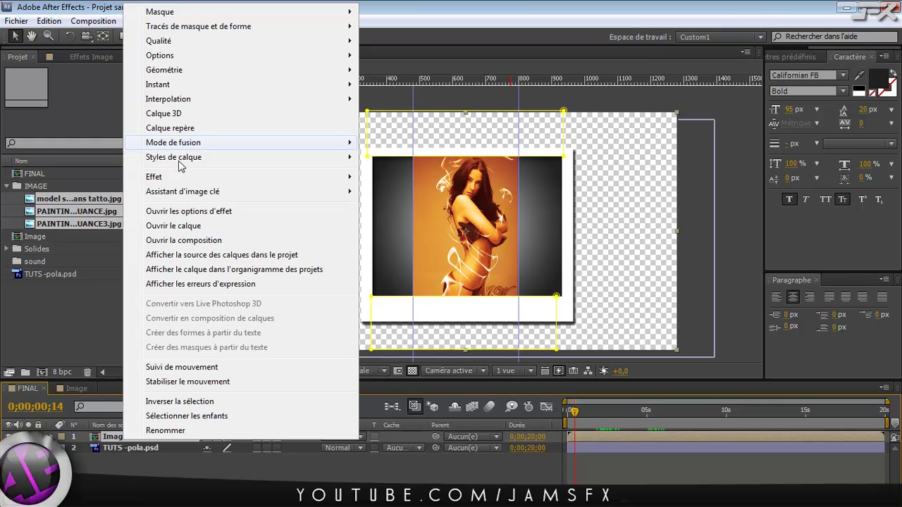
mouse_move(183, 165)
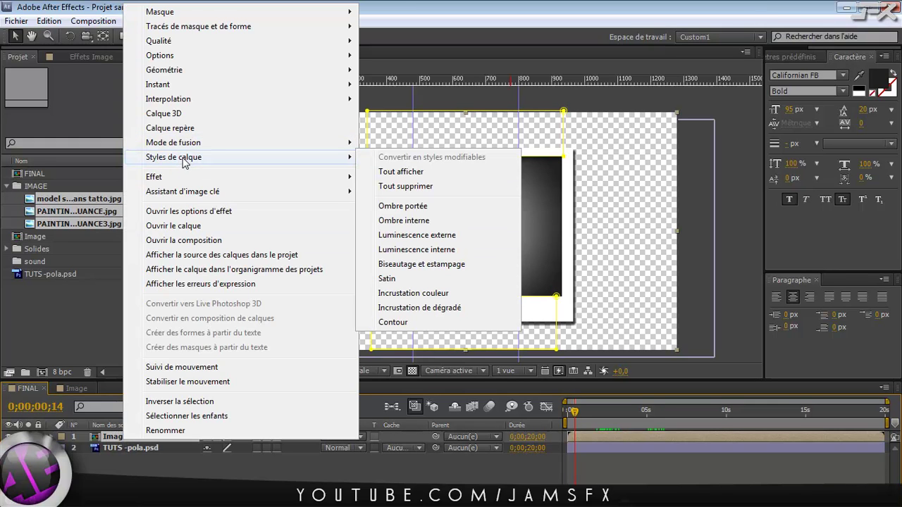
click(145, 468)
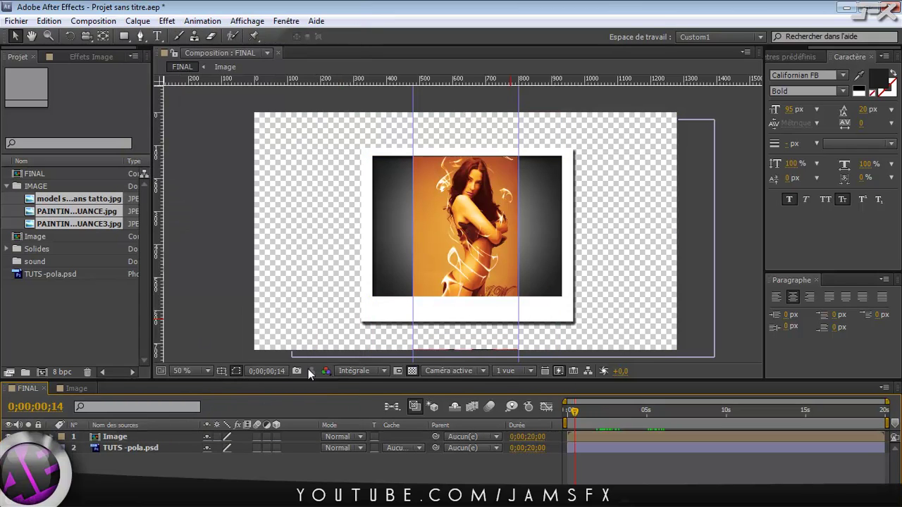
Step: Extend the lower mask's bottom edge slightly past the composition's bottom edge to hide the leftover sliver of picture
click(116, 438)
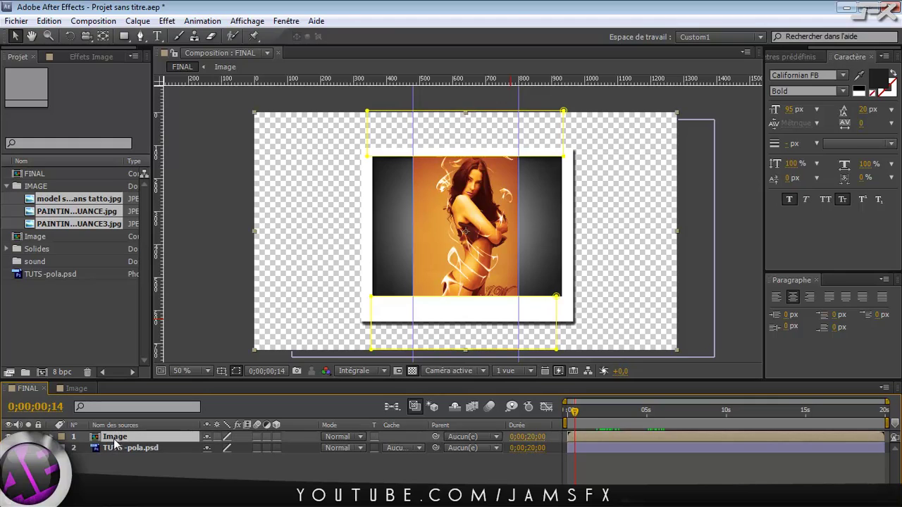
drag(465, 351, 465, 353)
click(466, 354)
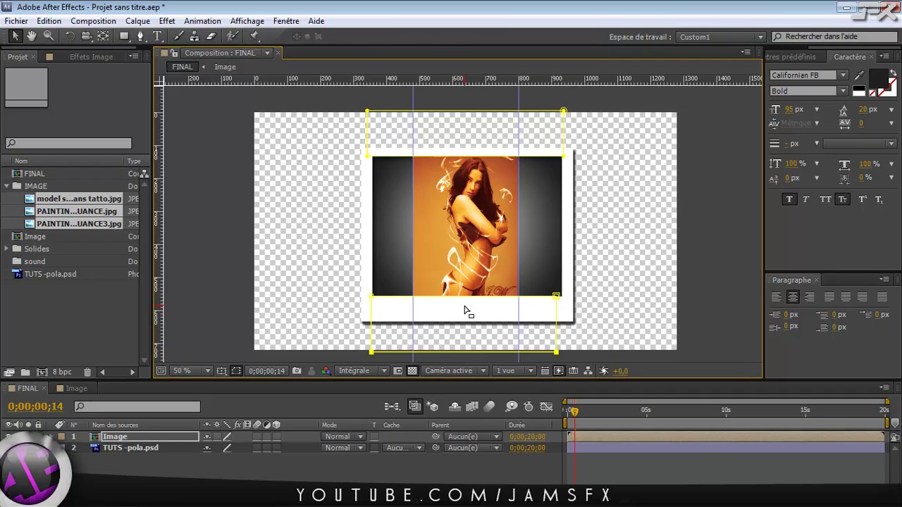
click(146, 468)
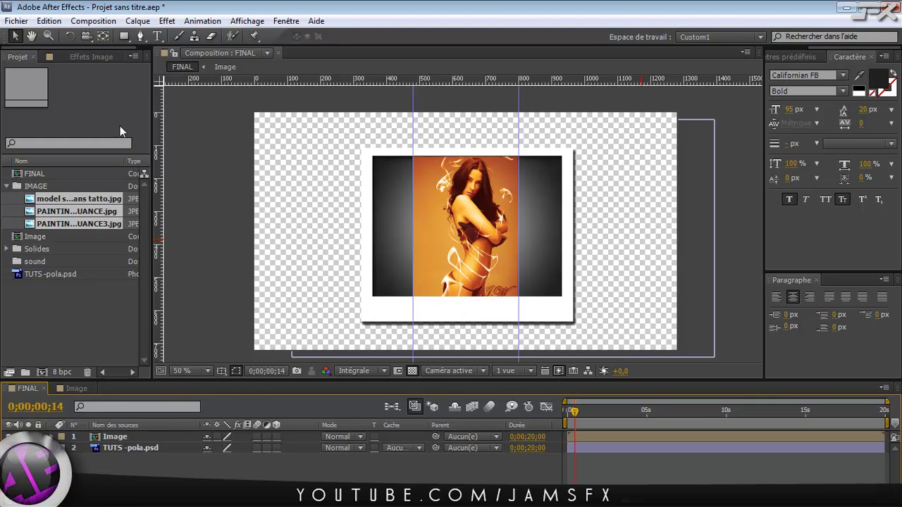
Step: Add a text layer reading "AlbumDe Vacances" over the polaroid's lower white border
click(157, 36)
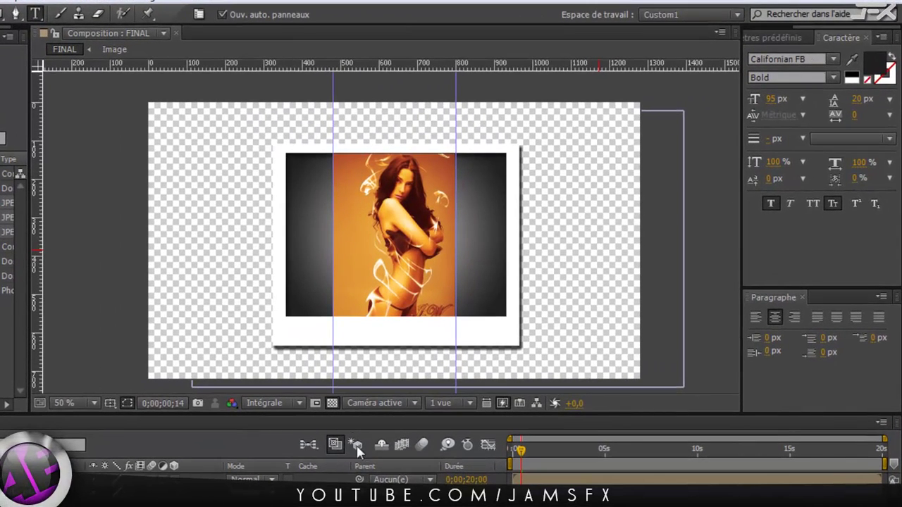
scroll(385, 353, up, 1)
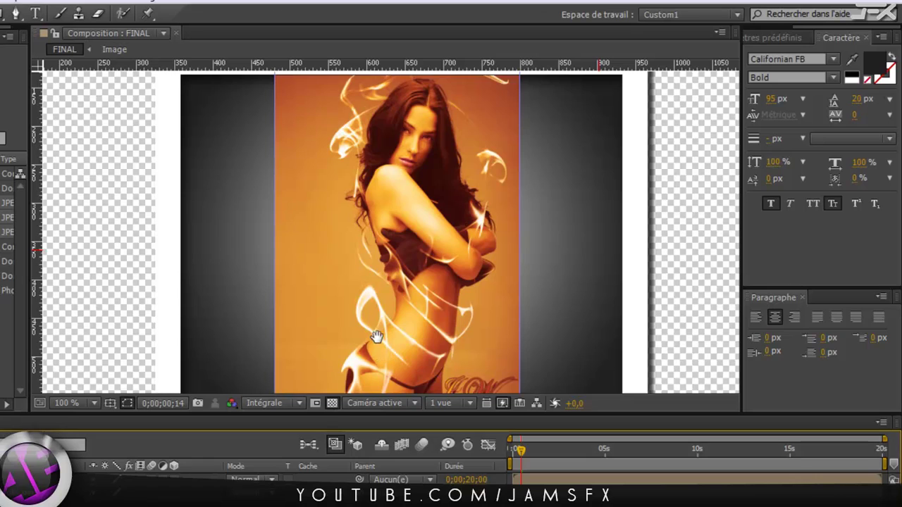
scroll(371, 336, down, 3)
click(297, 262)
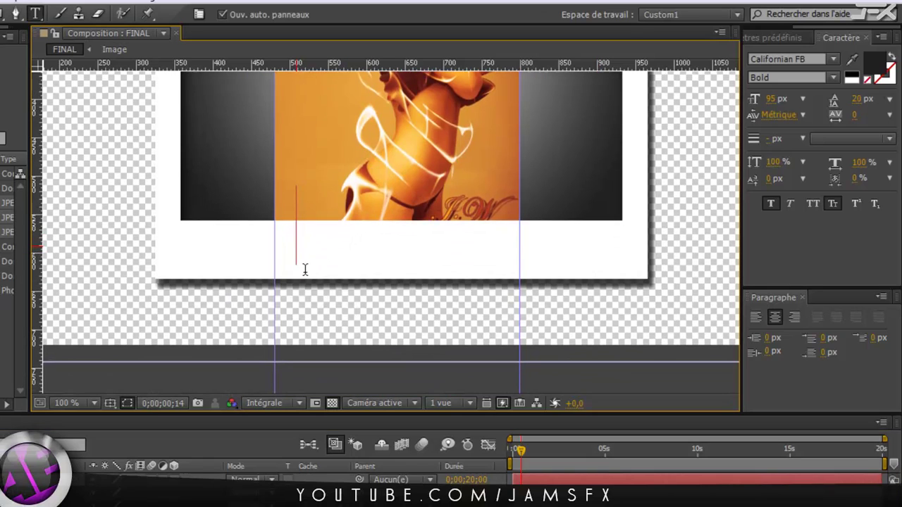
text(Al)
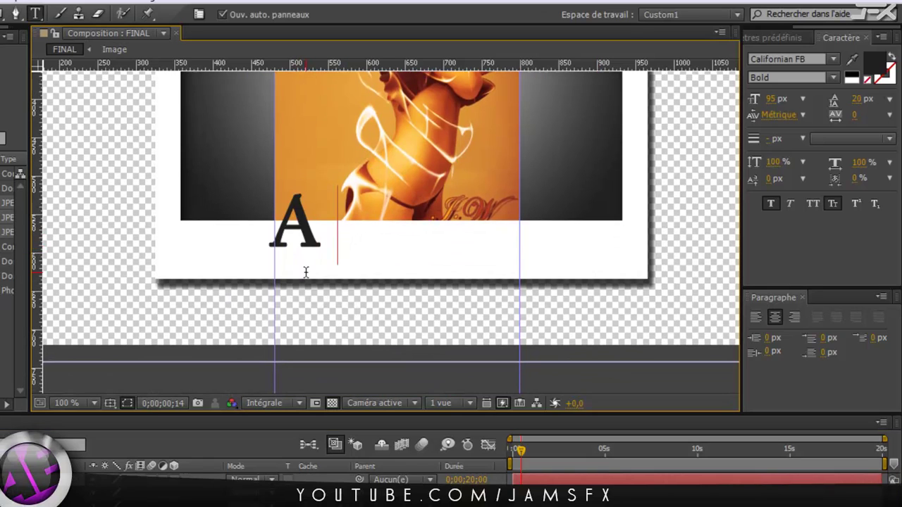
text(bum)
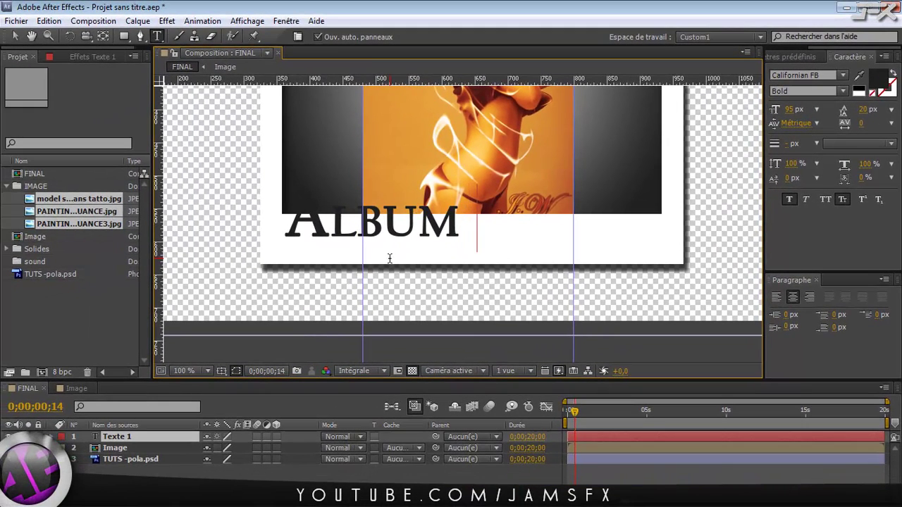
key(BackSpace)
text(De)
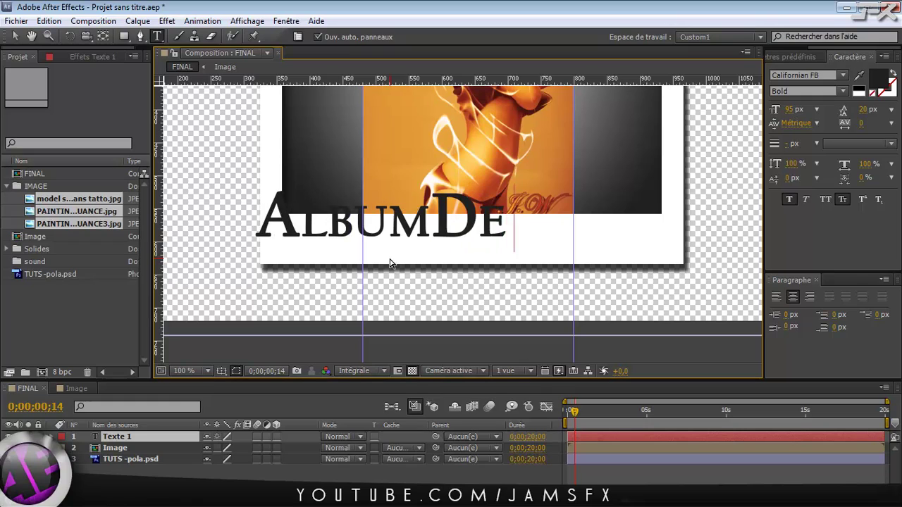
text( Vacance)
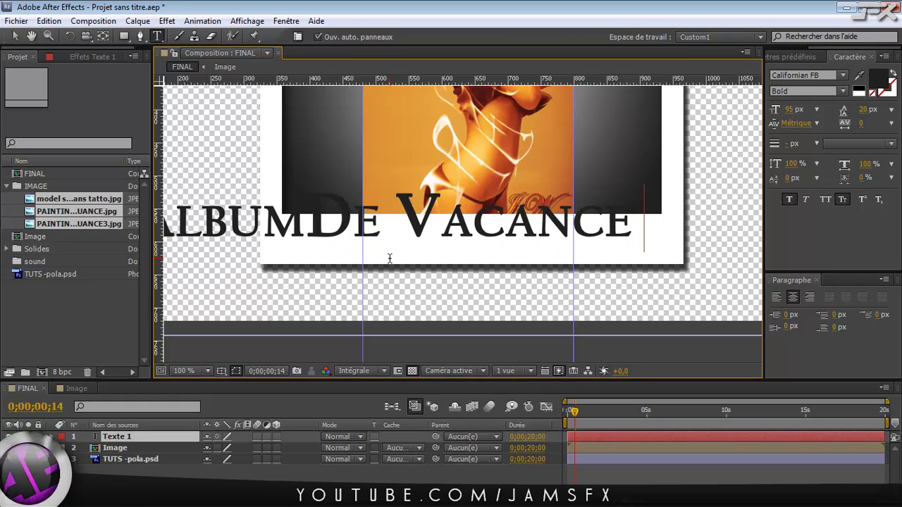
text(s)
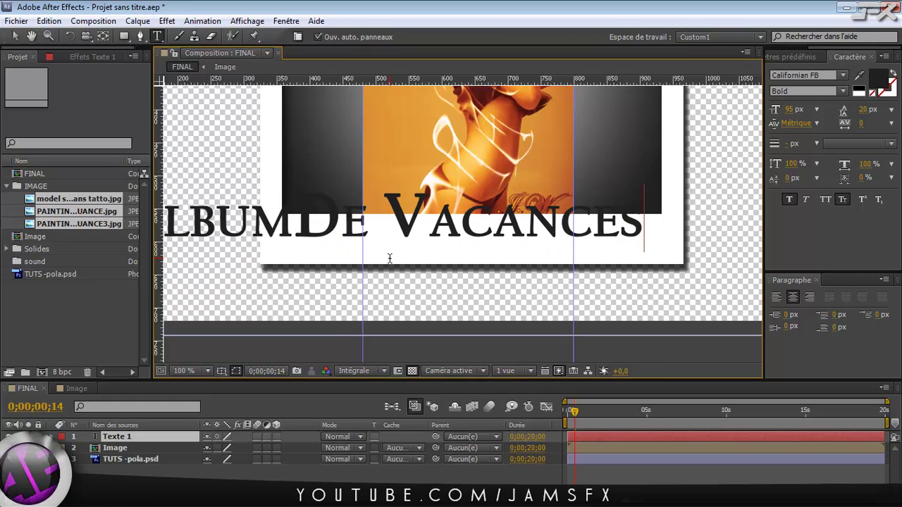
Step: Insert the missing space between "Album" and "De" in the caption
key(Left)
key(Left)
key(Left)
key(Left)
key(Left)
key(Left)
key(Left)
key(Left)
key(Left)
key(Left)
key(Left)
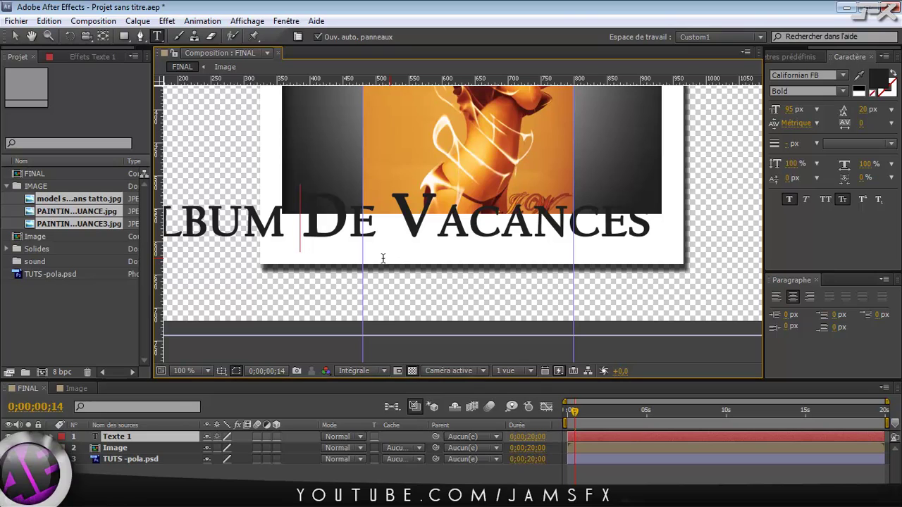
Step: Set the caption's font size to 54 px and move it to the middle of the polaroid's lower white border
click(145, 448)
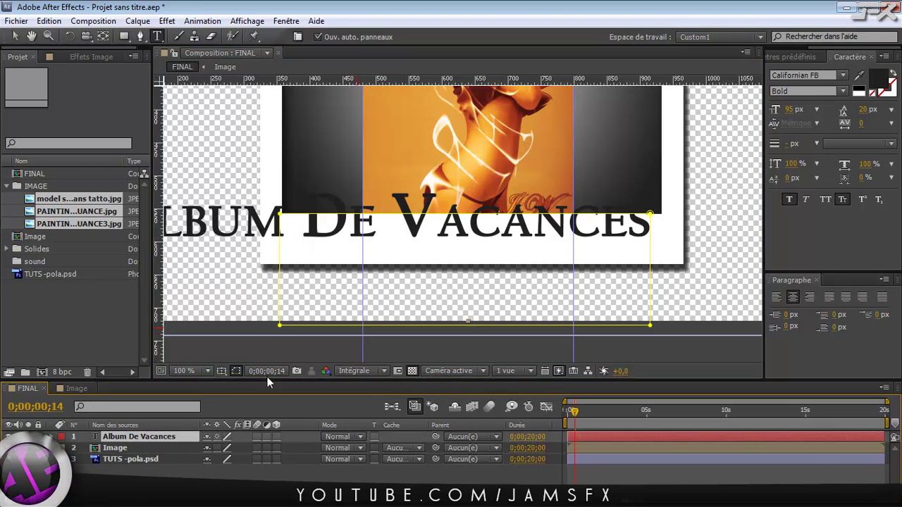
drag(791, 110, 765, 110)
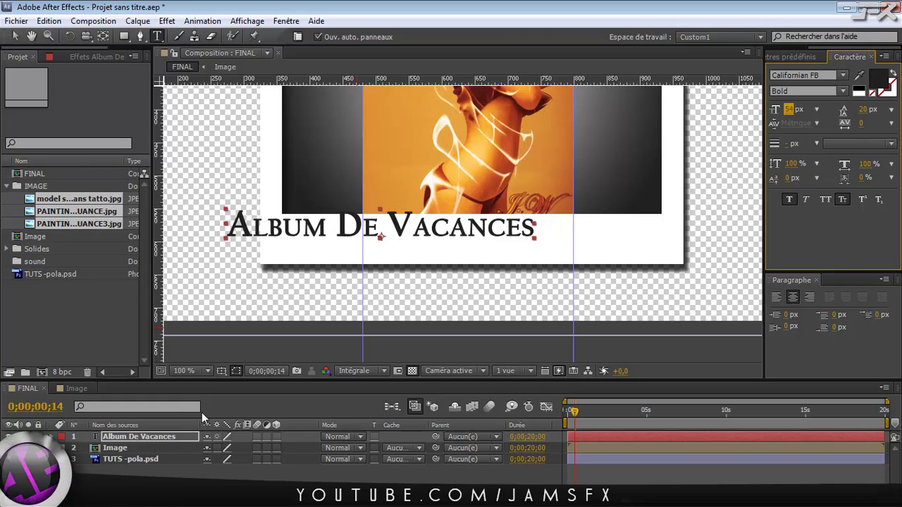
click(186, 439)
key(v)
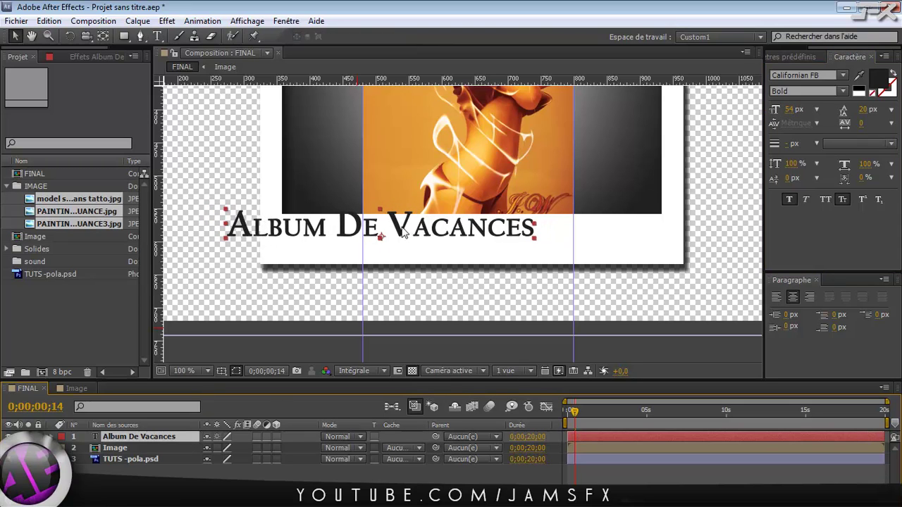
drag(403, 231, 503, 240)
key(Down)
key(Down)
key(Left)
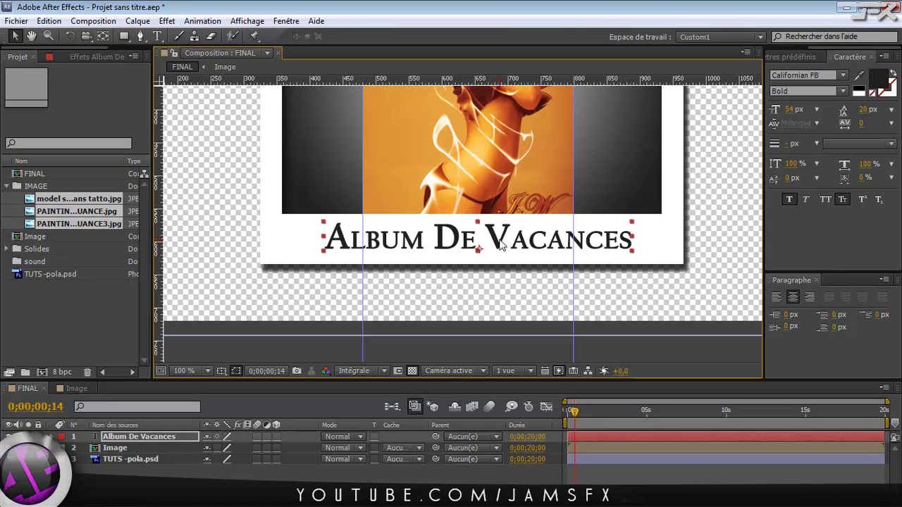
scroll(485, 252, down, 2)
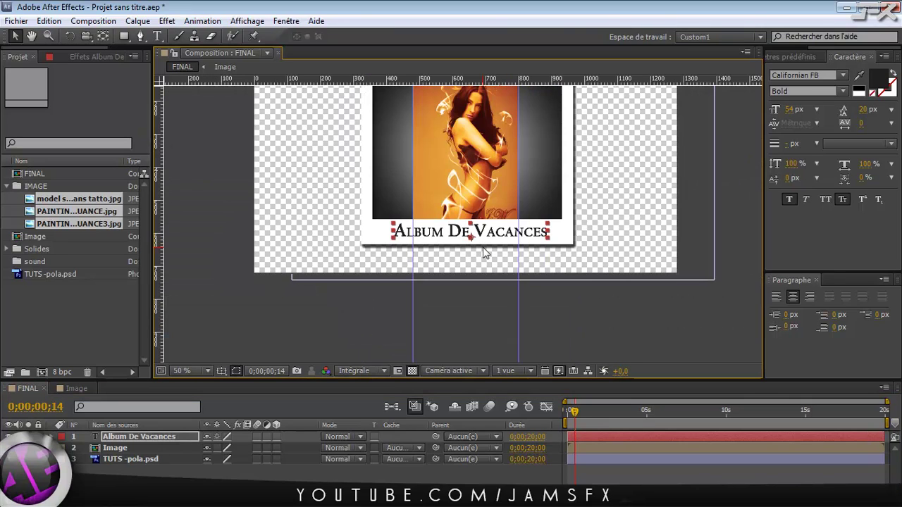
Step: Duplicate the "Album De Vacances" text layer, change the copy's text to "END" and set its font size to 113 px
click(124, 437)
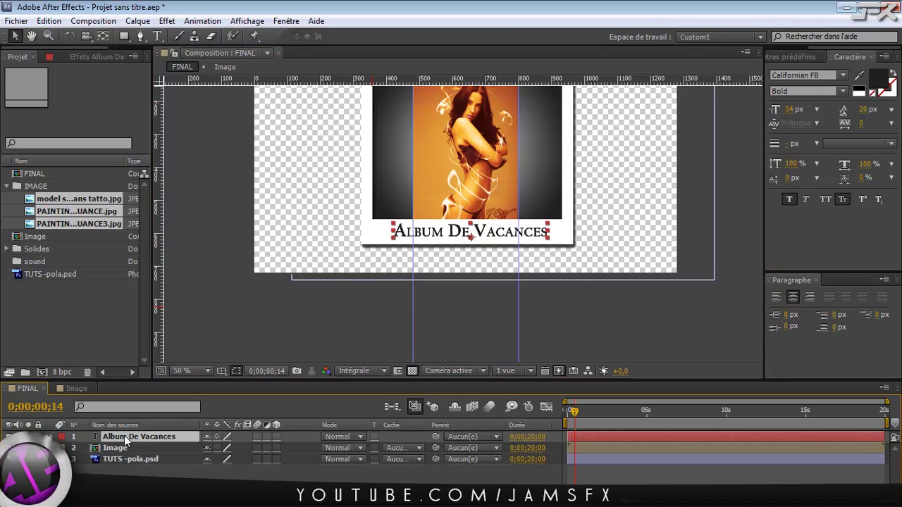
key(ctrl+d)
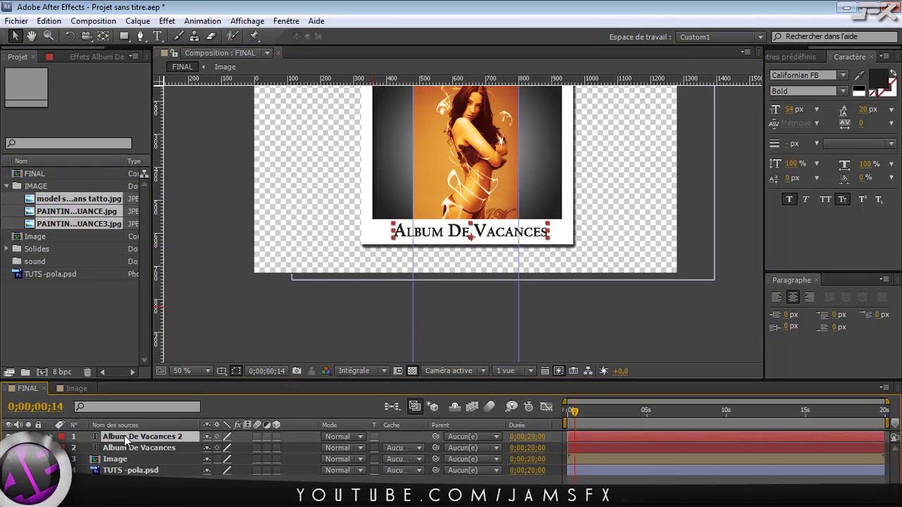
double_click(173, 435)
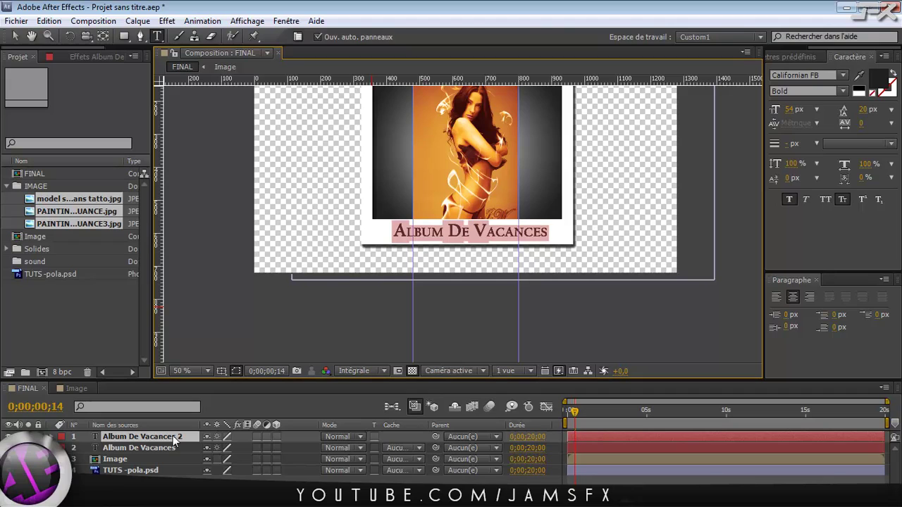
text(END)
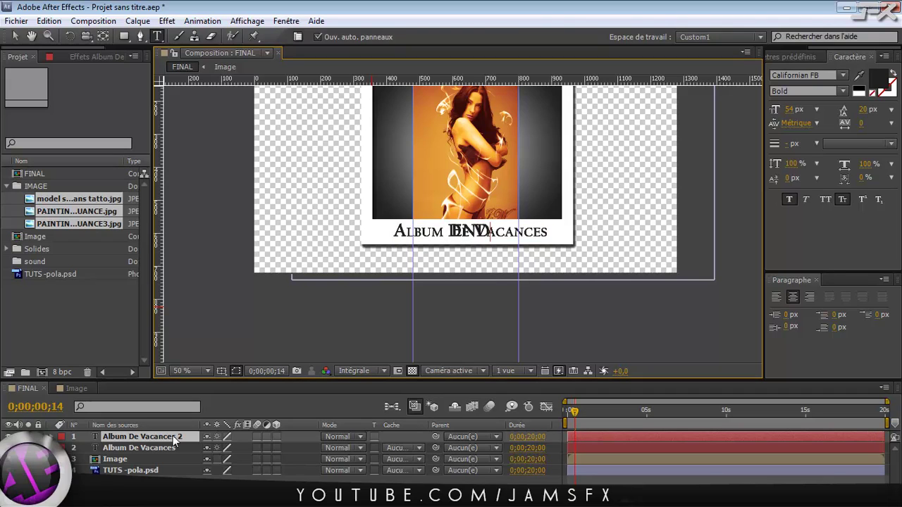
click(162, 438)
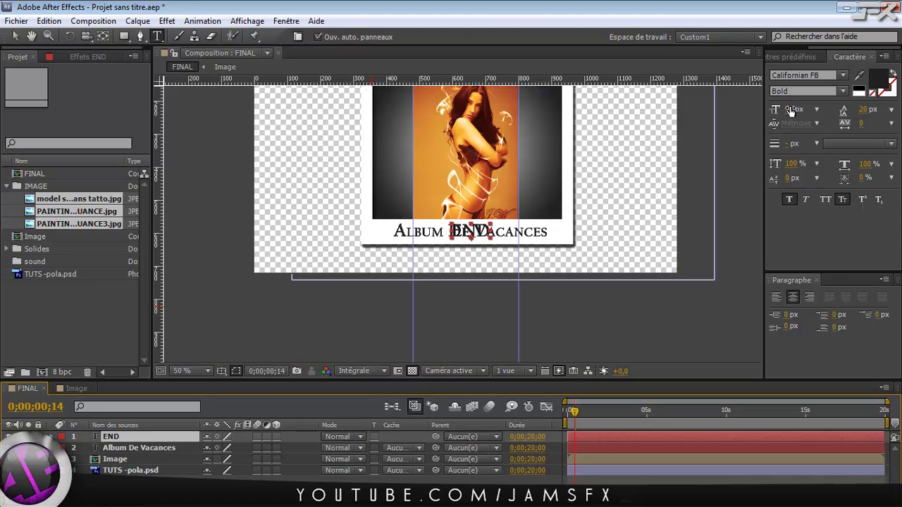
drag(789, 109, 829, 110)
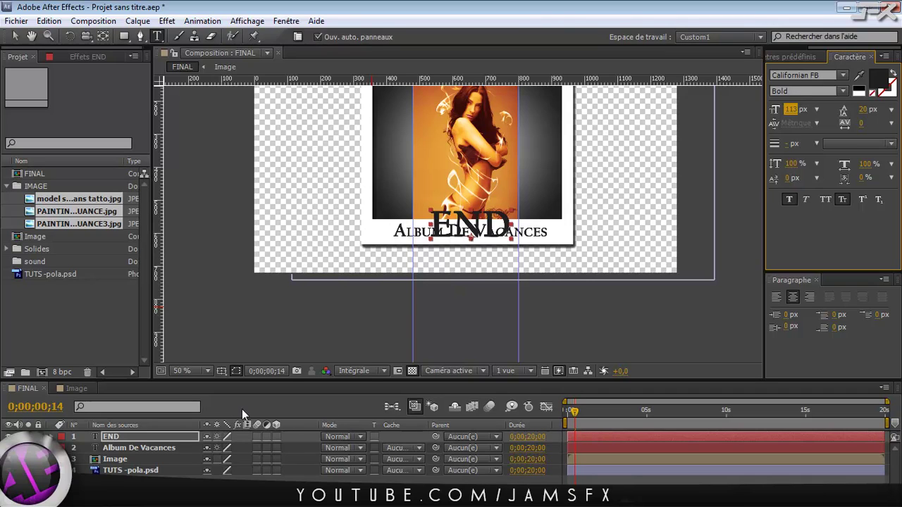
key(v)
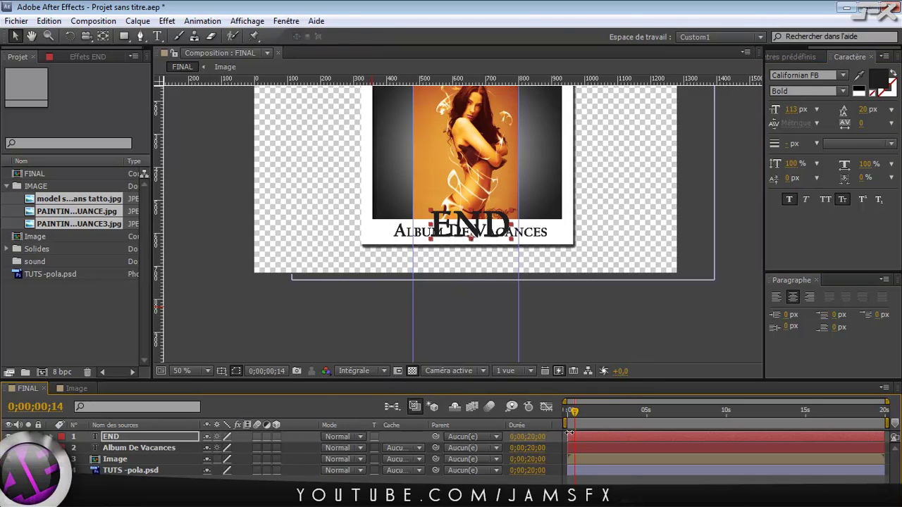
Step: Trim the END layer's start at 0;00;09;03, move the text over the picture and shift the layer to begin around 0;00;10;06
drag(575, 412, 712, 422)
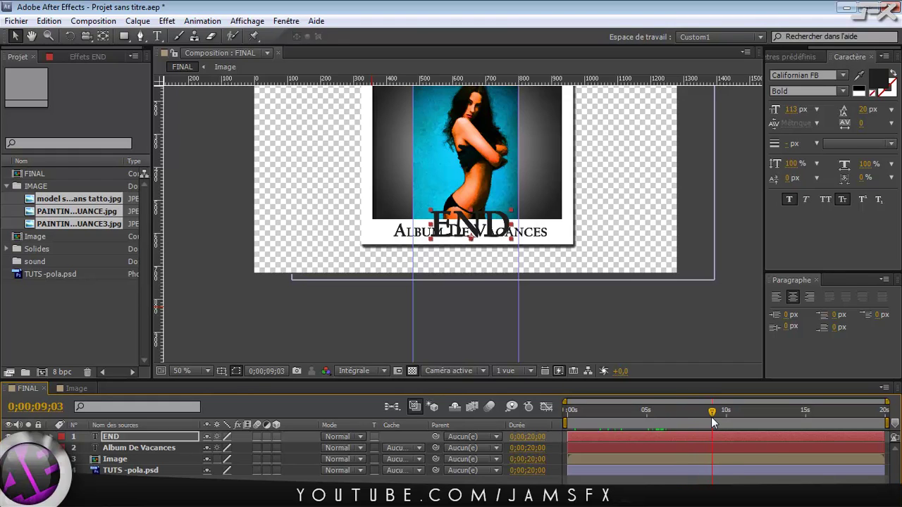
drag(567, 437, 712, 438)
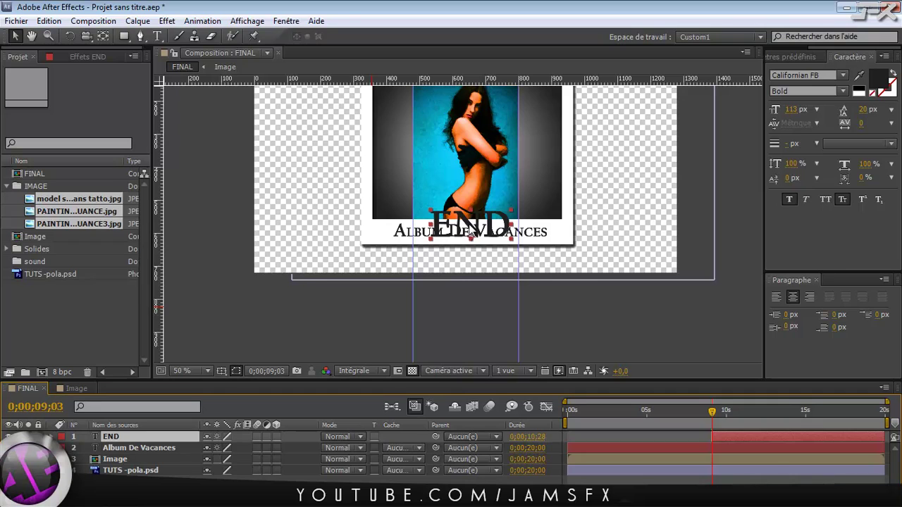
drag(472, 230, 466, 143)
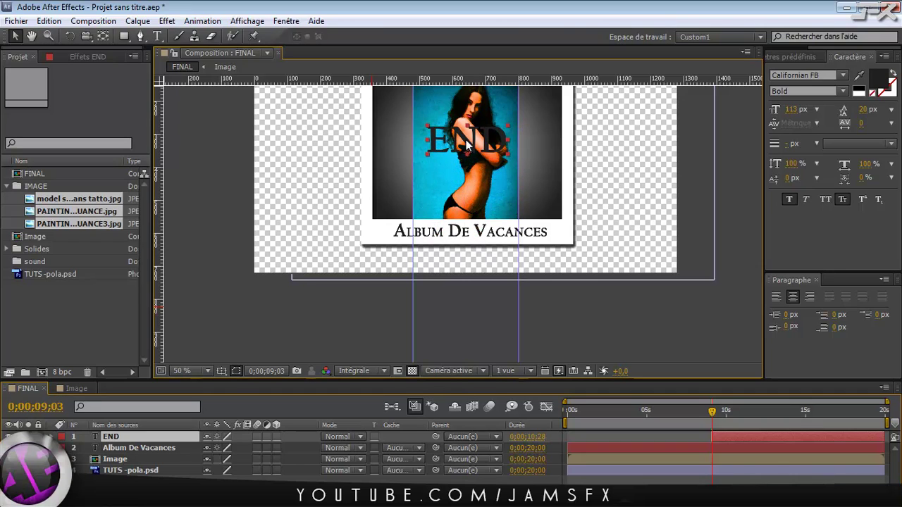
mouse_move(728, 436)
mouse_down()
mouse_move(743, 433)
mouse_move(720, 414)
mouse_move(729, 415)
mouse_up()
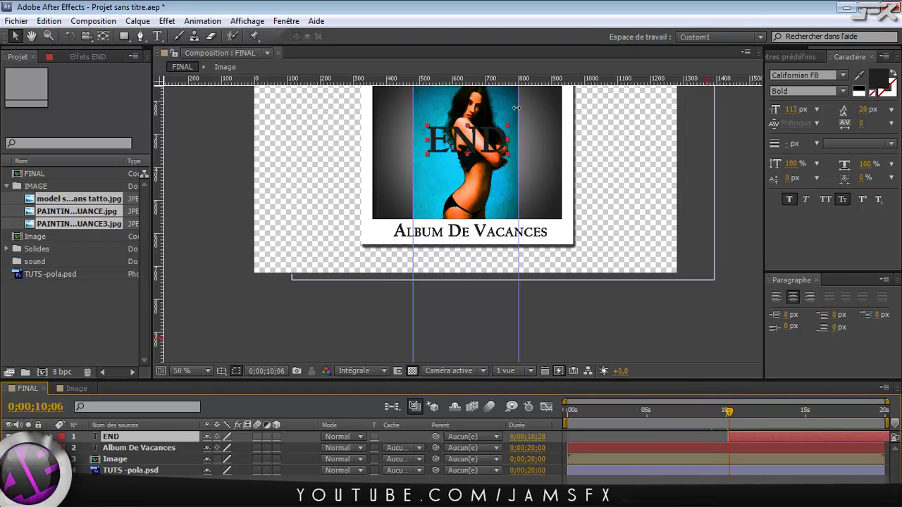
drag(460, 139, 458, 206)
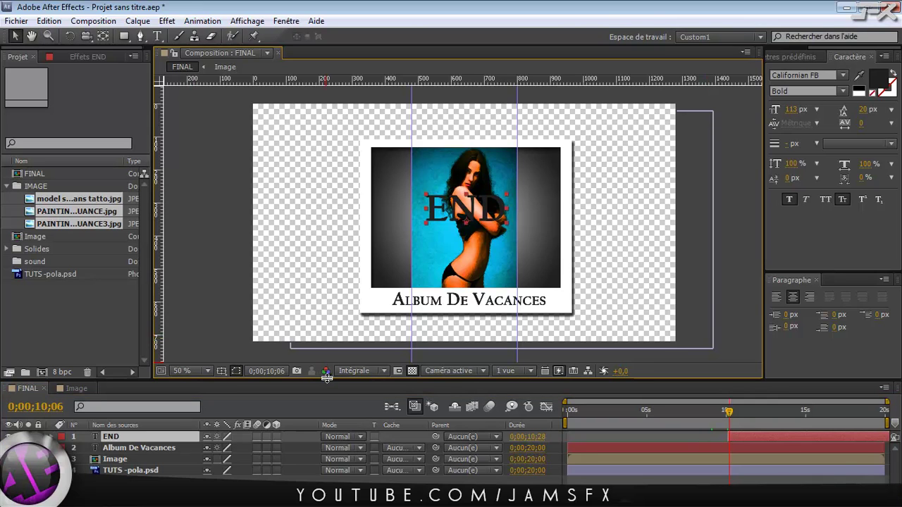
Step: Precompose all four layers of FINAL into a new composition named "POLAROID", transferring all attributes
drag(326, 380, 329, 326)
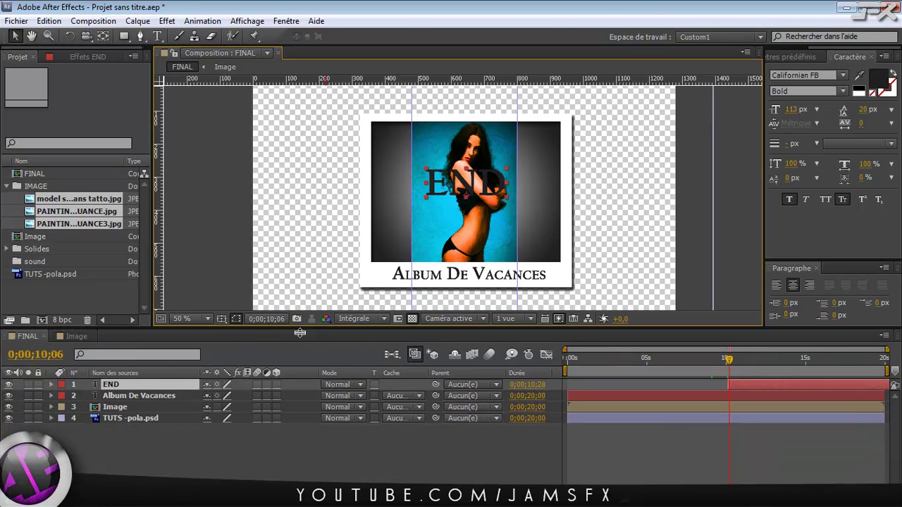
shift+click(126, 418)
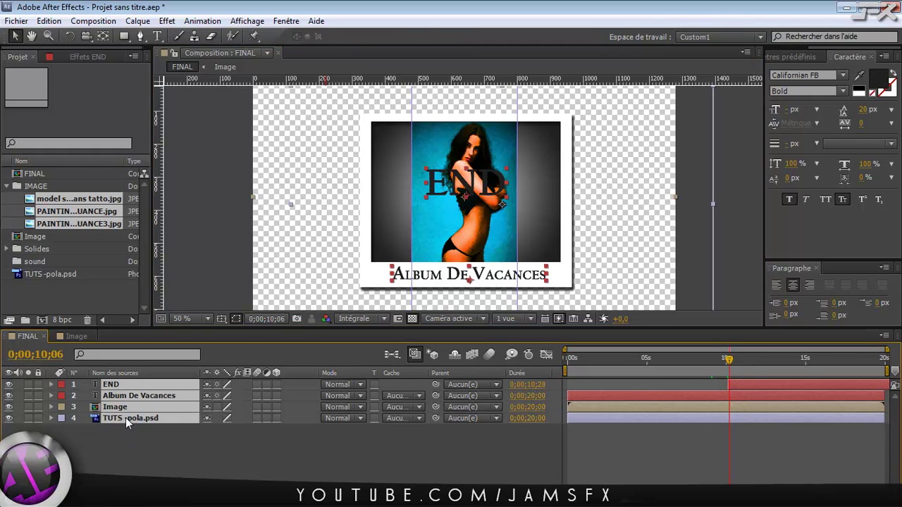
key(ctrl+shift+c)
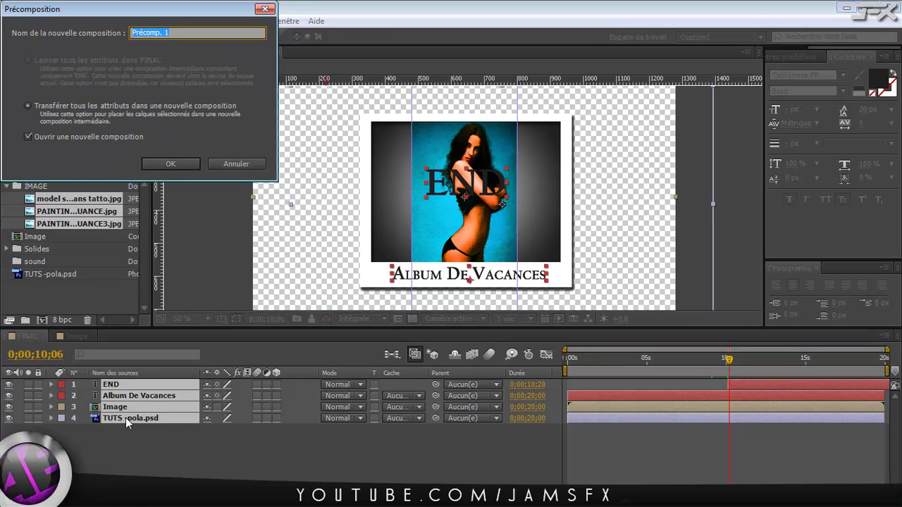
text(POLAROID)
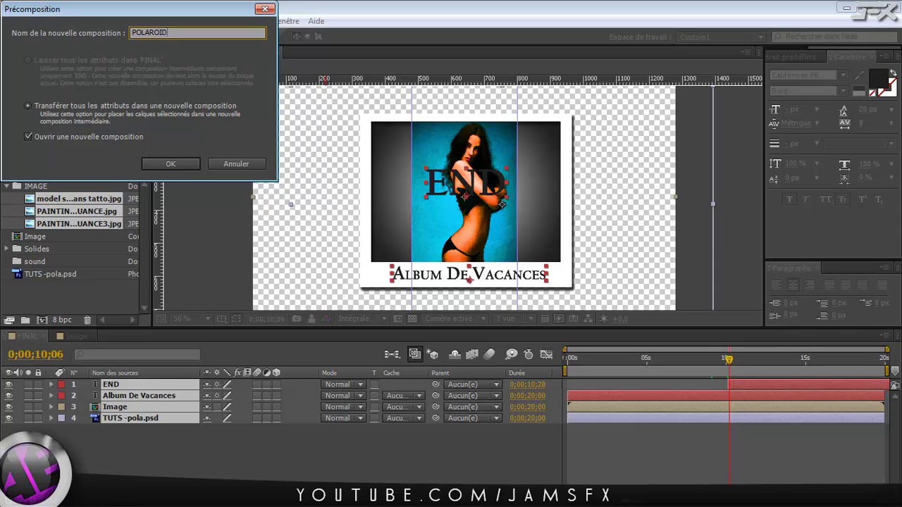
click(163, 163)
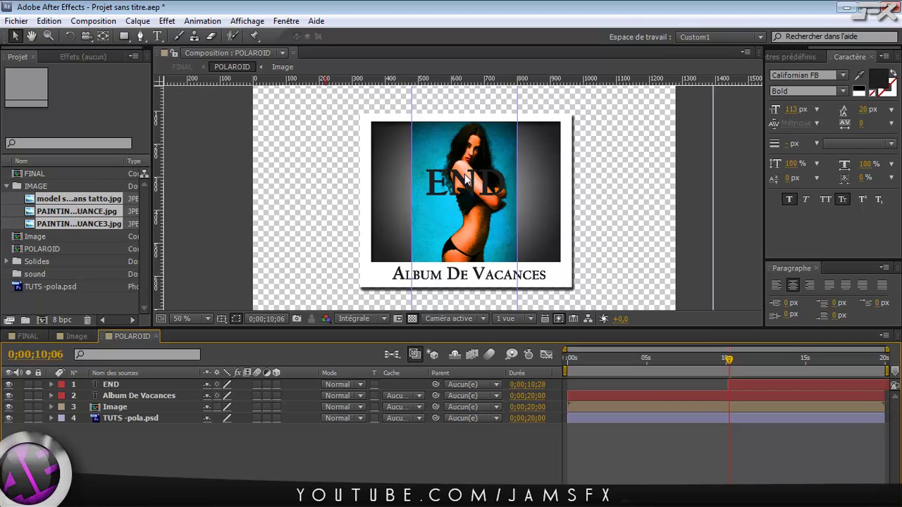
Step: Nudge END slightly lower on the picture and keyframe its opacity at 0% at 0;00;09;28
drag(465, 187, 462, 199)
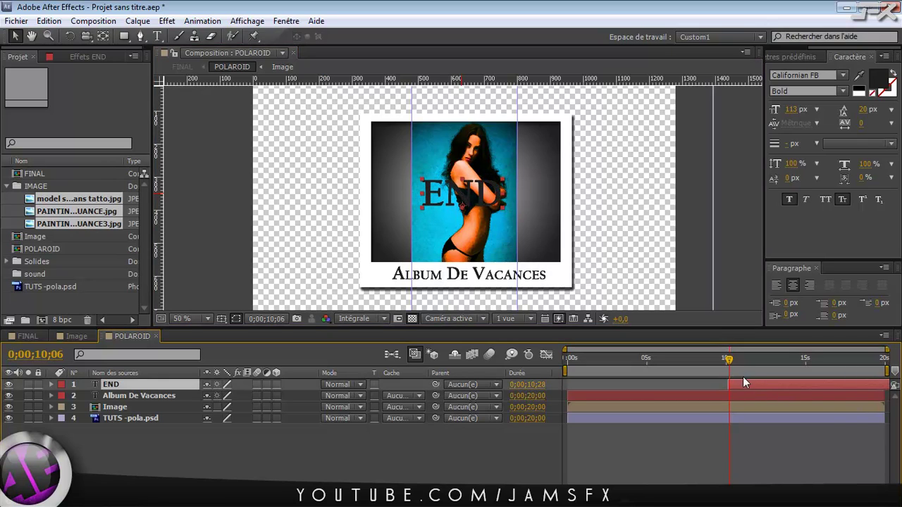
click(728, 361)
drag(728, 361, 725, 364)
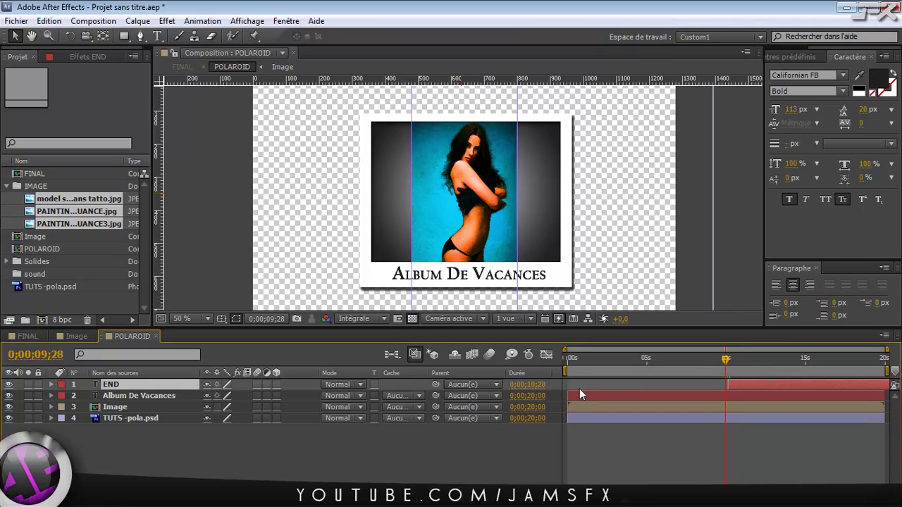
key(t)
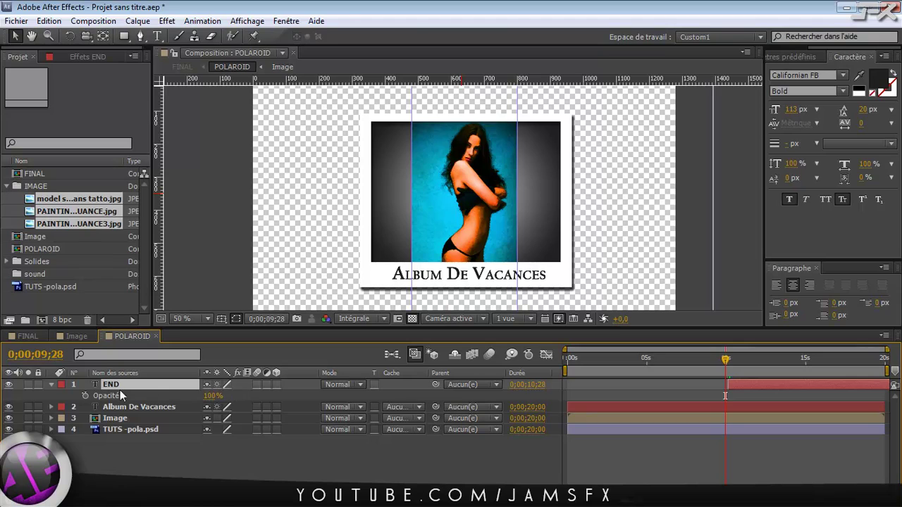
click(84, 394)
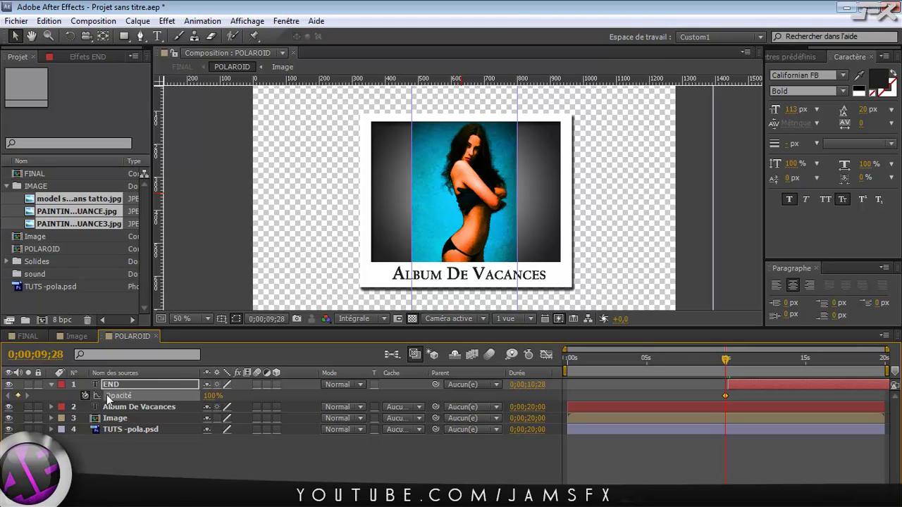
click(213, 395)
text(0)
key(Return)
Step: Keyframe END's opacity at 100% at 0;00;10;11, and move the layer's start and its 0% keyframe earlier for a longer fade-in
drag(726, 359, 732, 361)
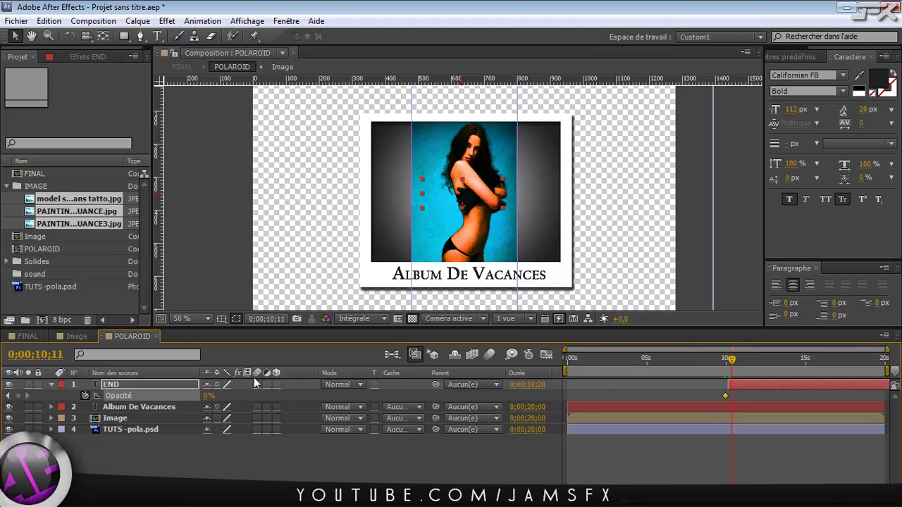
click(209, 395)
text(100)
key(Return)
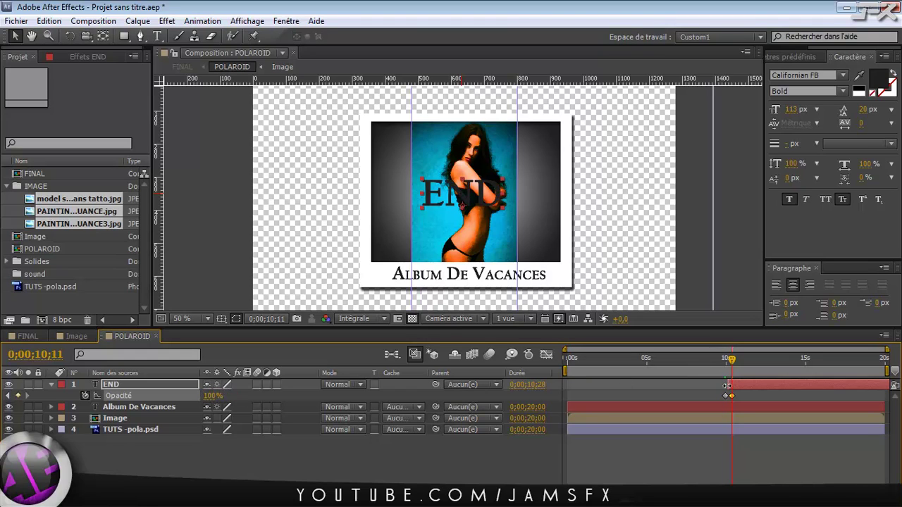
drag(727, 385, 711, 396)
drag(743, 356, 716, 370)
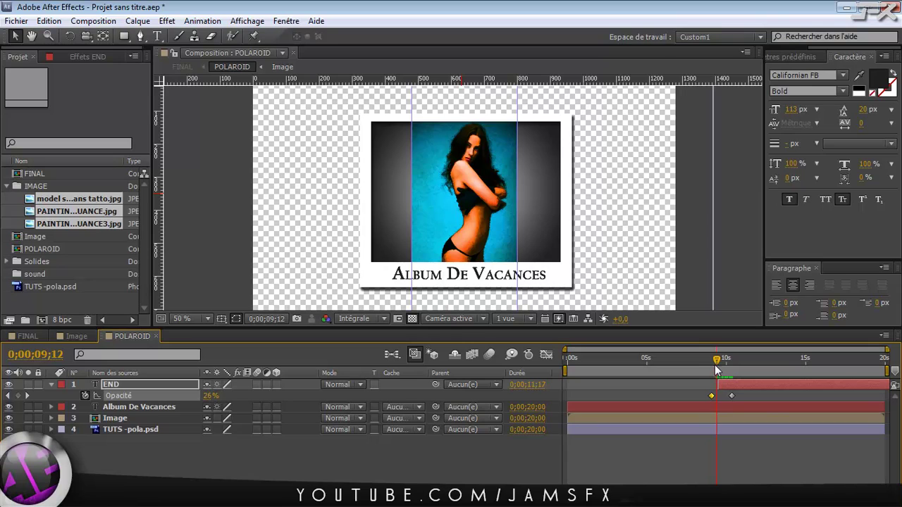
Step: In the Image composition, extend the NUANCE3.jpg layer's end slightly and add an opacity keyframe to it at 0;00;09;12
double_click(112, 419)
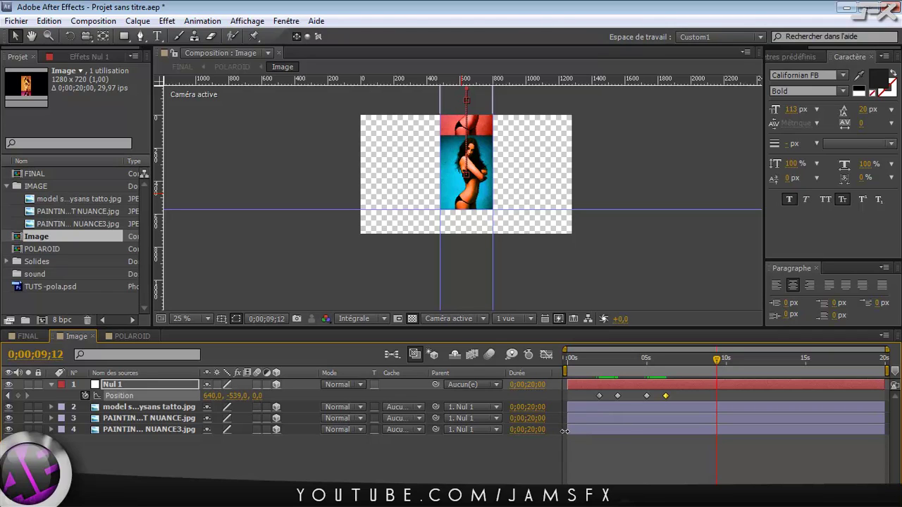
click(885, 430)
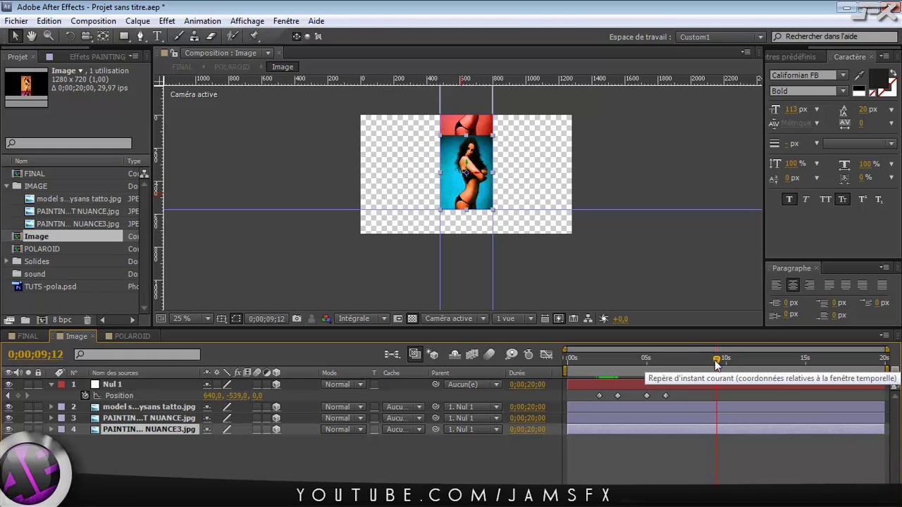
key(t)
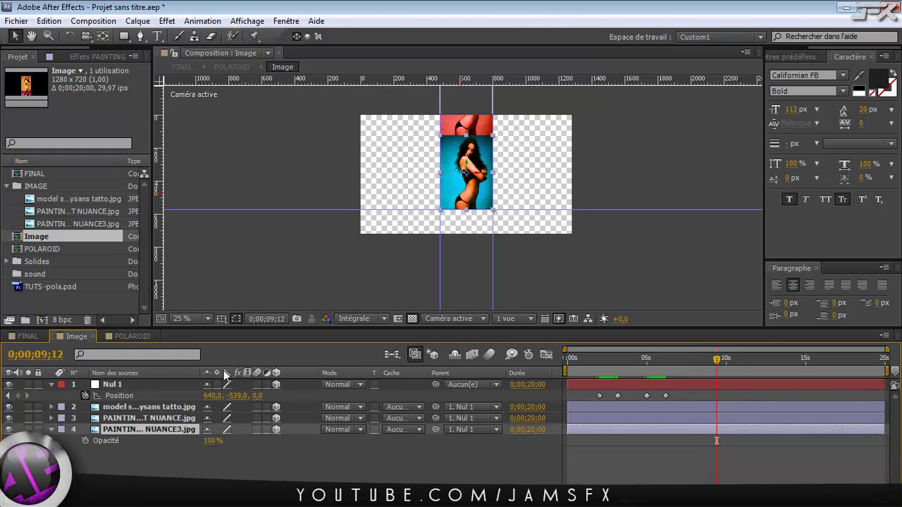
mouse_move(884, 430)
mouse_down()
mouse_move(707, 432)
mouse_move(884, 430)
mouse_up()
key(t)
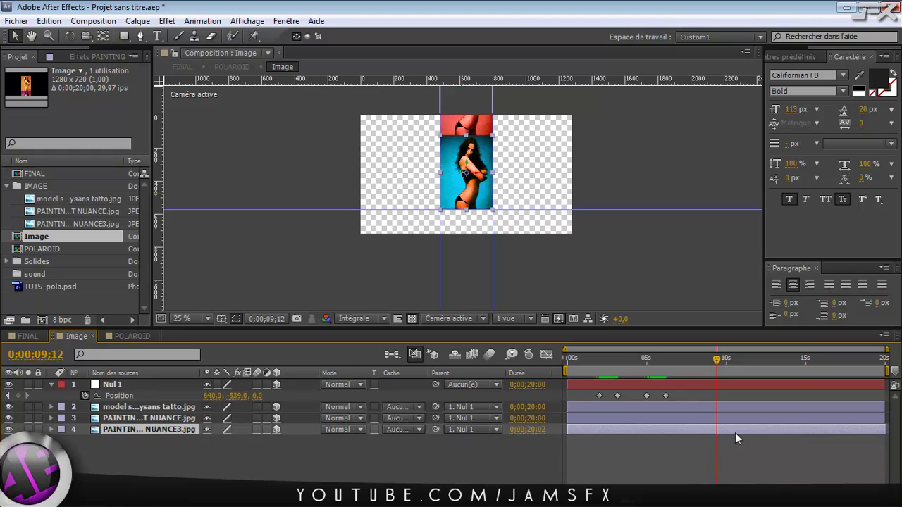
key(t)
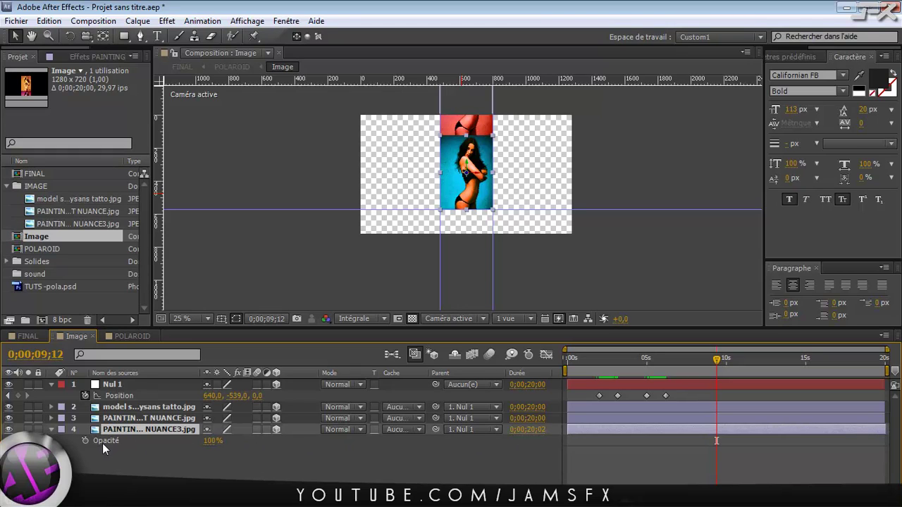
click(84, 441)
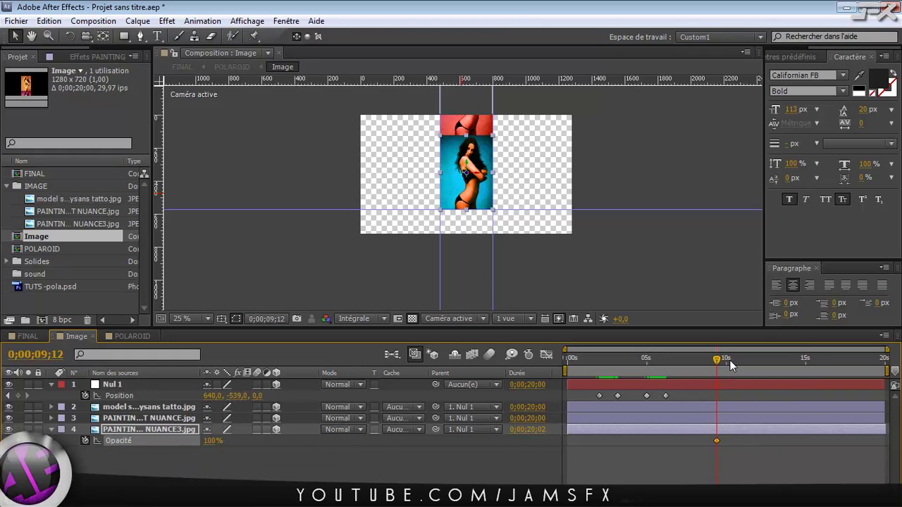
Step: Add a second opacity keyframe to the NUANCE3.jpg layer just past 10 s and set the one at 0;00;09;12 to 0%
drag(730, 360, 731, 359)
click(18, 441)
click(8, 442)
click(213, 442)
text(0)
key(Return)
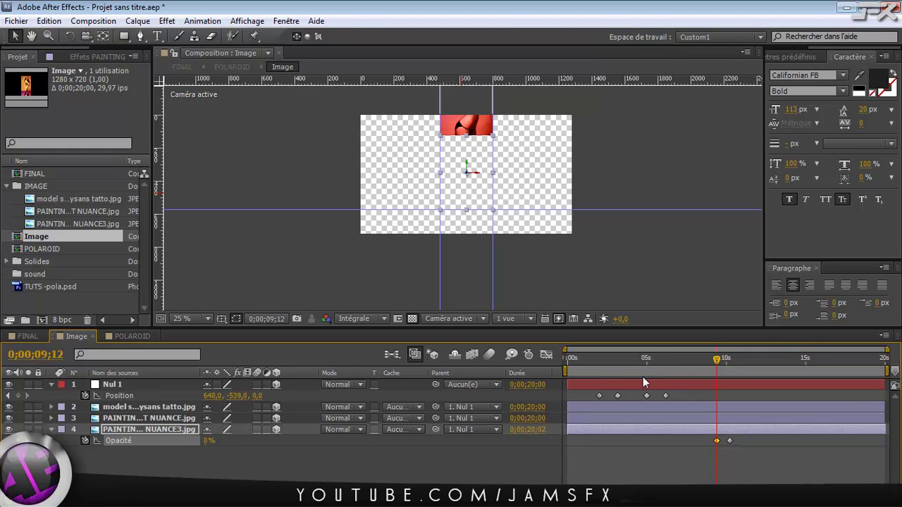
Step: Keyframe the NUANCE3.jpg layer's opacity at 100% at 0;00;09;04
drag(716, 360, 711, 360)
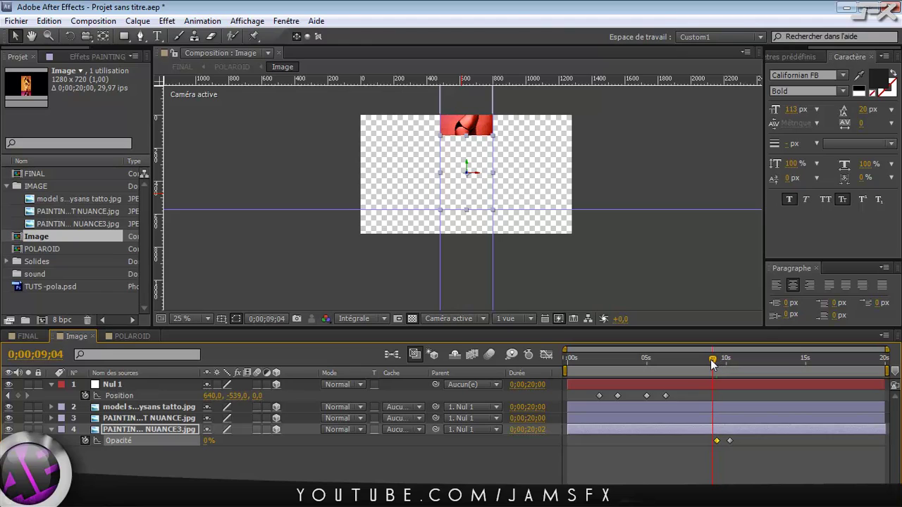
click(205, 444)
click(208, 442)
text(100)
key(Return)
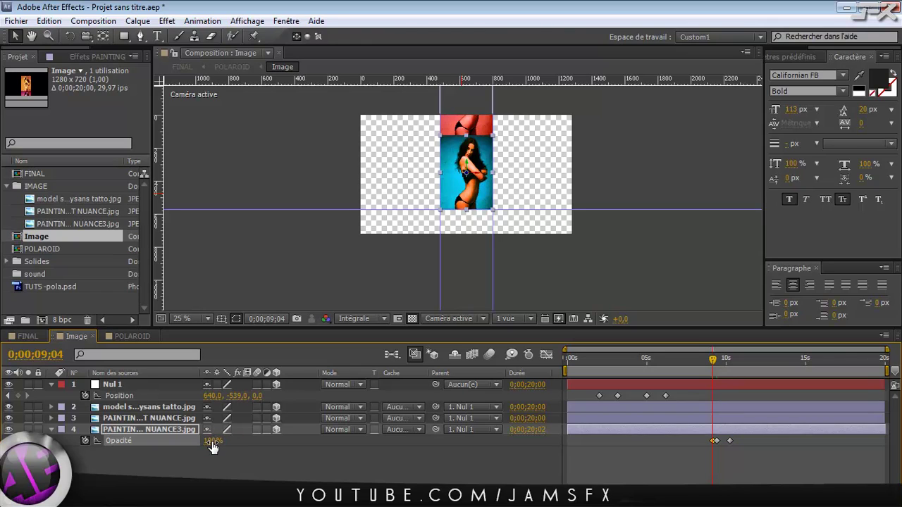
Step: Set the NUANCE3.jpg layer's opacity keyframe at 0;00;09;12 to 100%
mouse_move(715, 361)
mouse_down()
mouse_move(729, 363)
mouse_move(720, 367)
mouse_up()
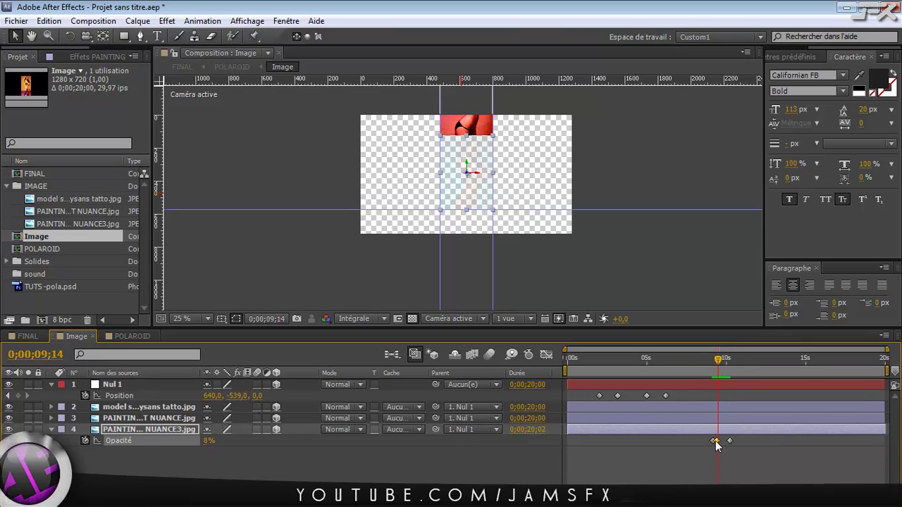
key(Page_Up)
key(Page_Up)
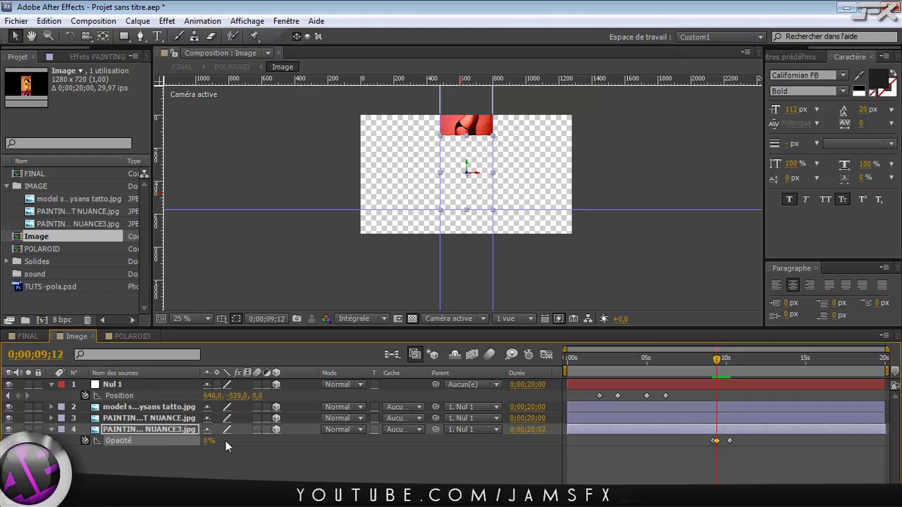
click(209, 441)
text(100)
key(Return)
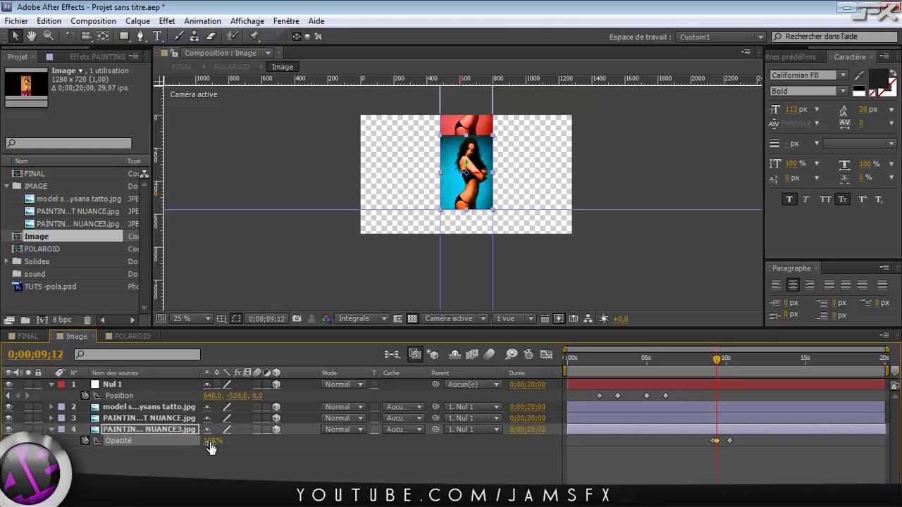
Step: Set the NUANCE3.jpg layer's last opacity keyframe, at 0;00;10;07, to 0%
click(731, 441)
click(28, 440)
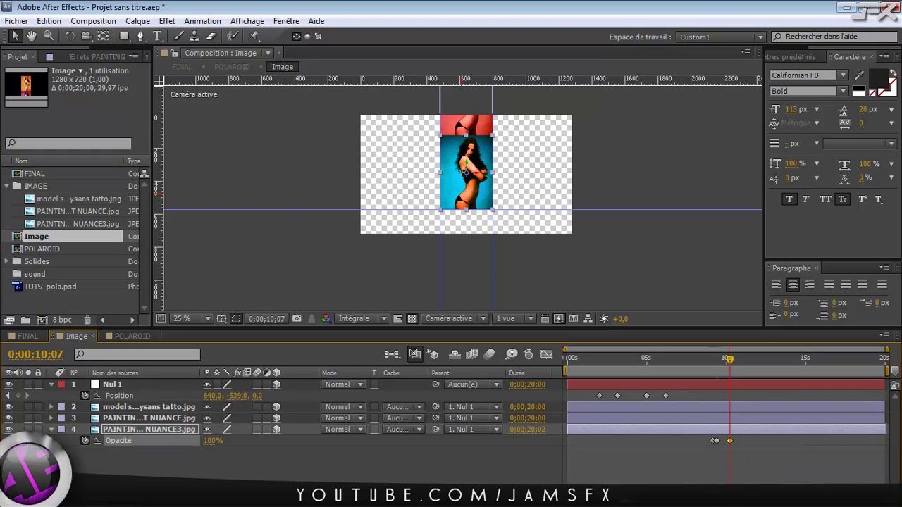
click(220, 443)
text(0)
key(Return)
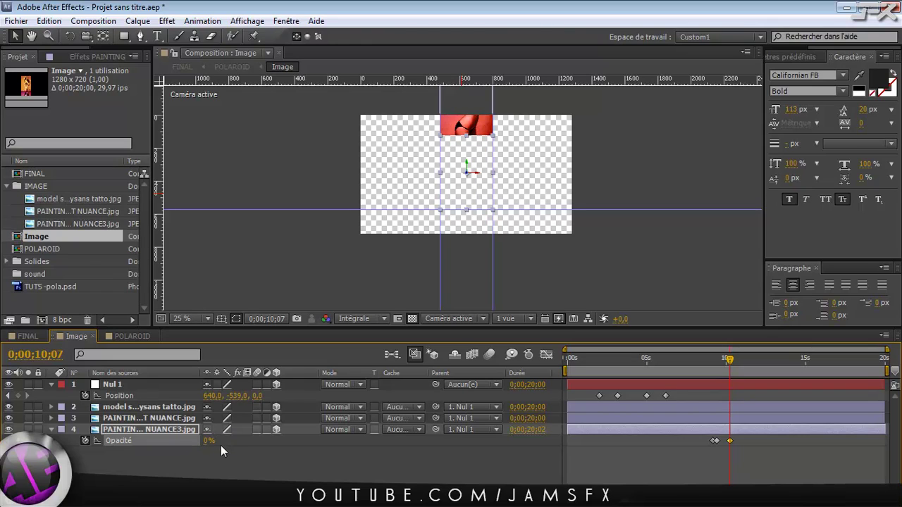
Step: Apply Easy Ease (Lissage de vitesse) to the NUANCE3.jpg layer's last opacity keyframe and return to the POLAROID composition
drag(730, 360, 727, 361)
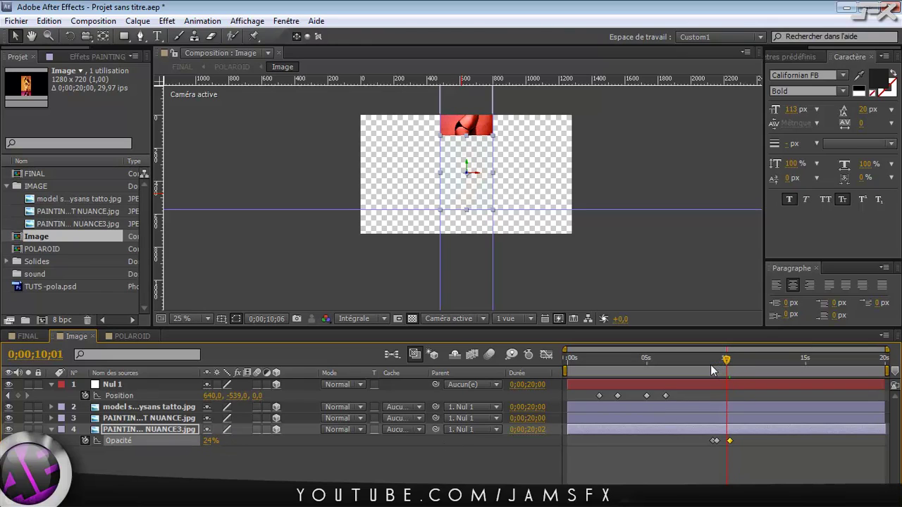
click(715, 441)
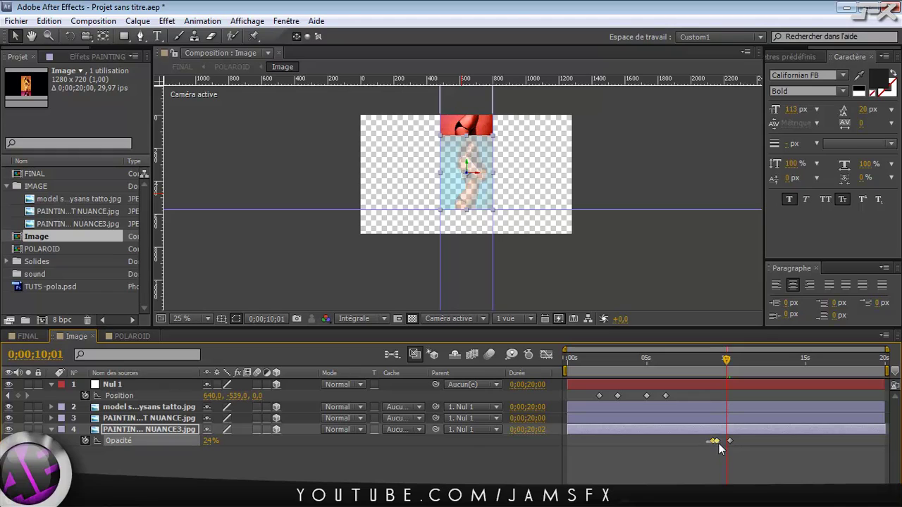
click(730, 441)
drag(723, 441, 729, 441)
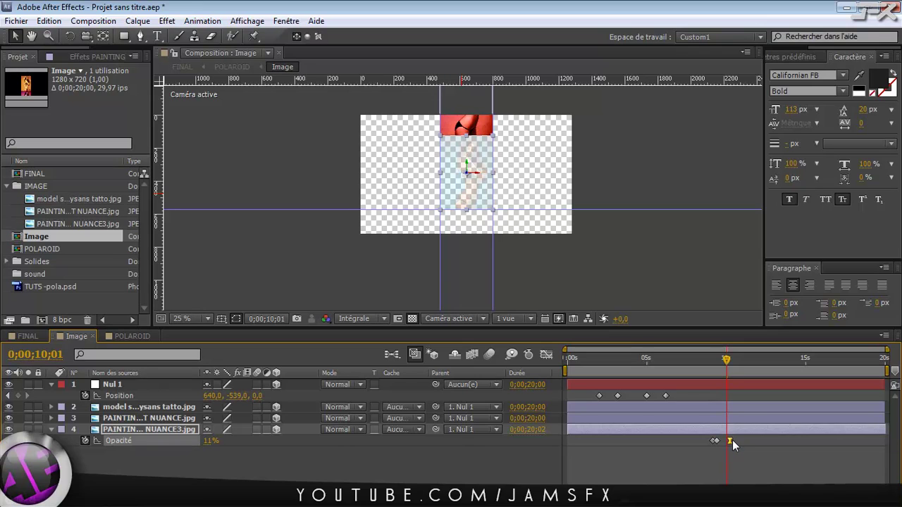
right_click(732, 440)
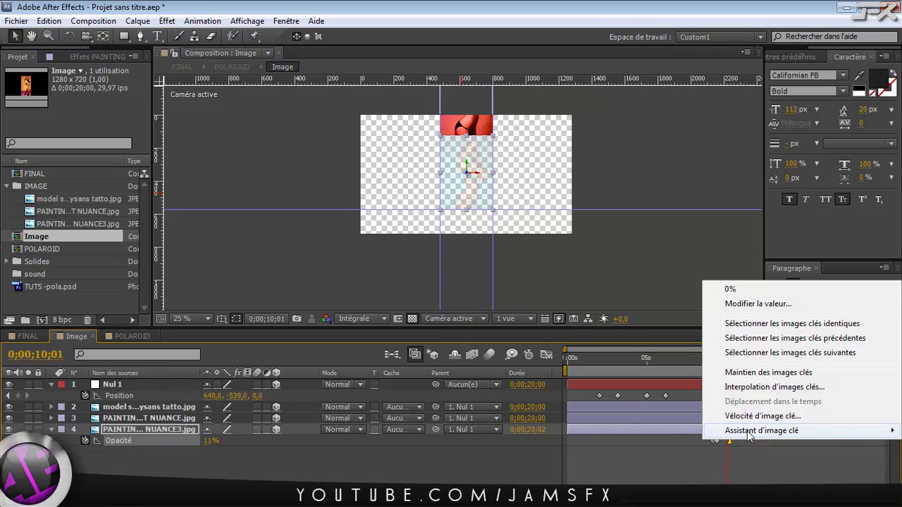
mouse_move(749, 436)
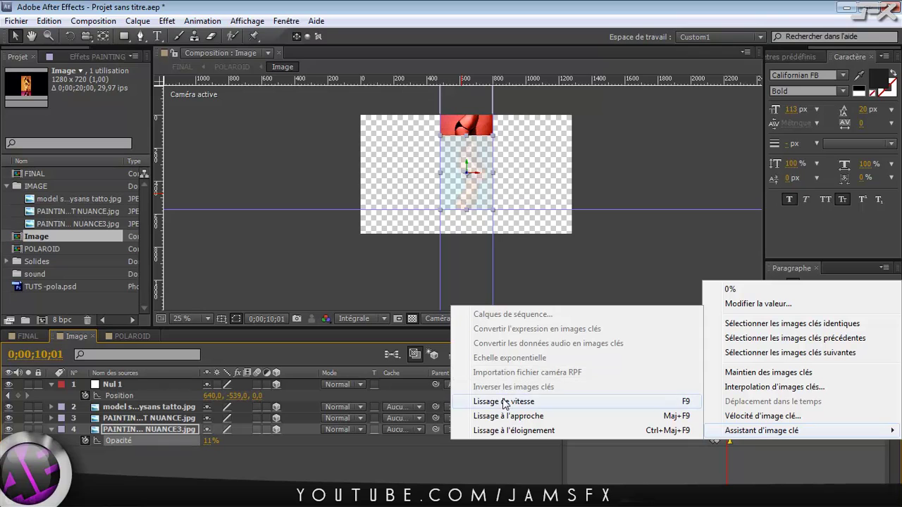
key(F9)
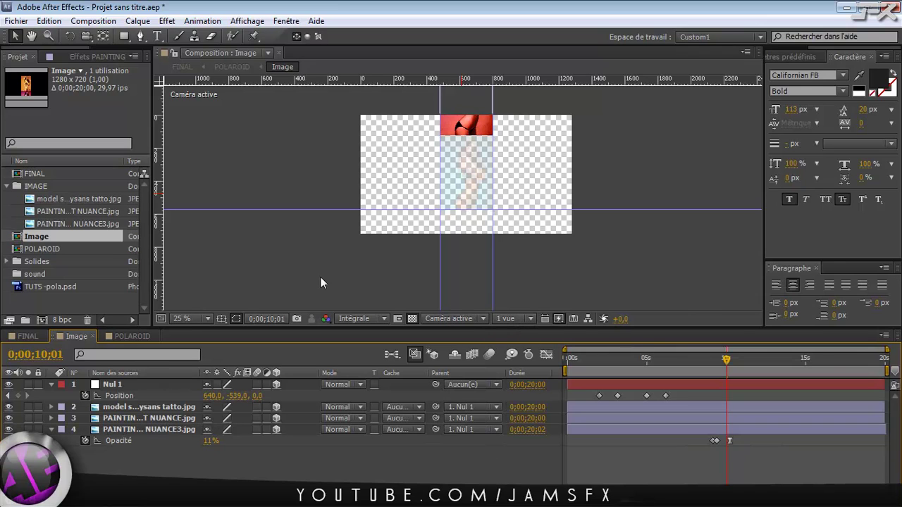
click(123, 336)
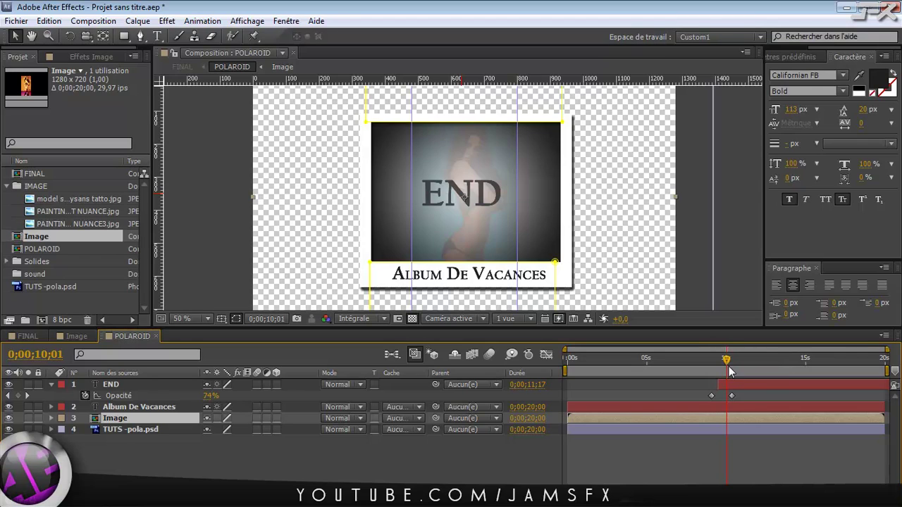